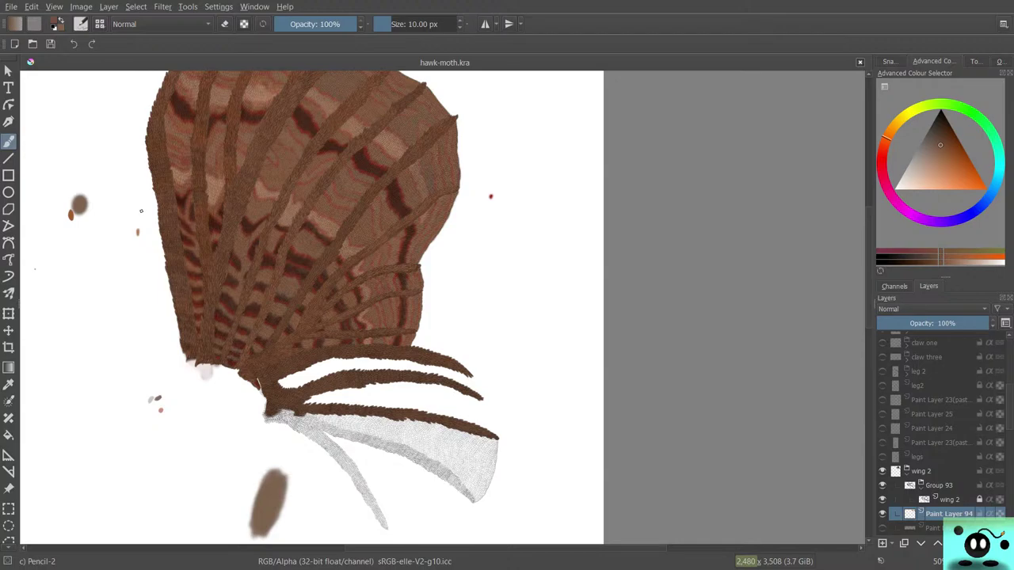
# Paint over the narrow white slit beside the red mark at the wing base in brown with the 10 px Pencil-2 brush.
pyautogui.scroll(-6, 251, 229)
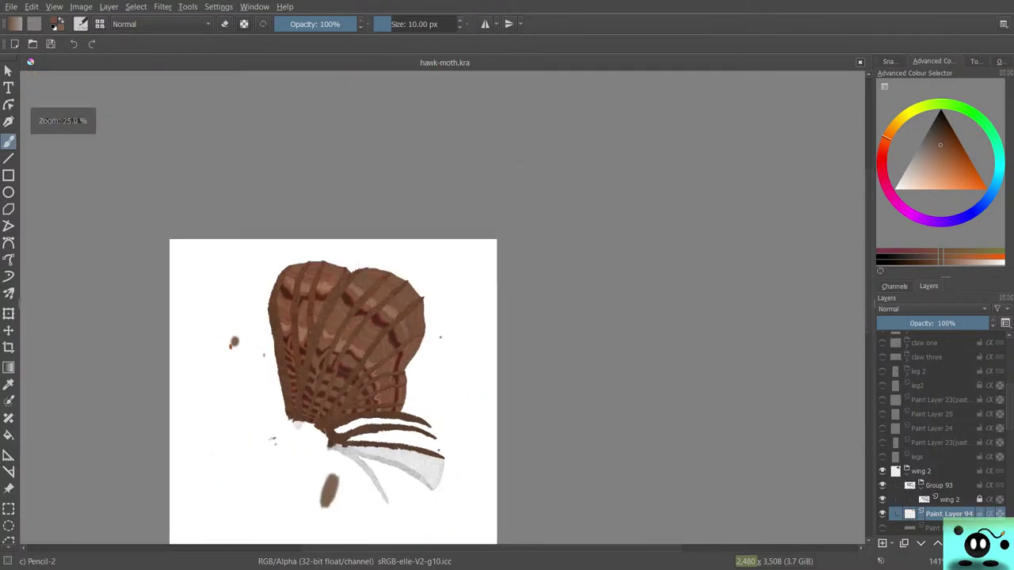
pyautogui.scroll(3, 299, 344)
pyautogui.scroll(6, 298, 344)
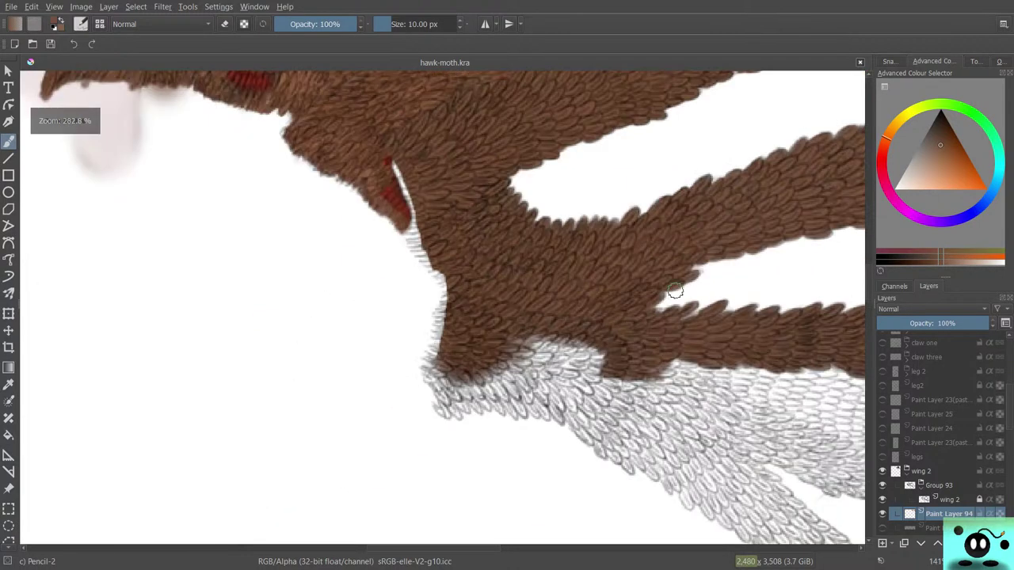
pyautogui.scroll(1, 507, 214)
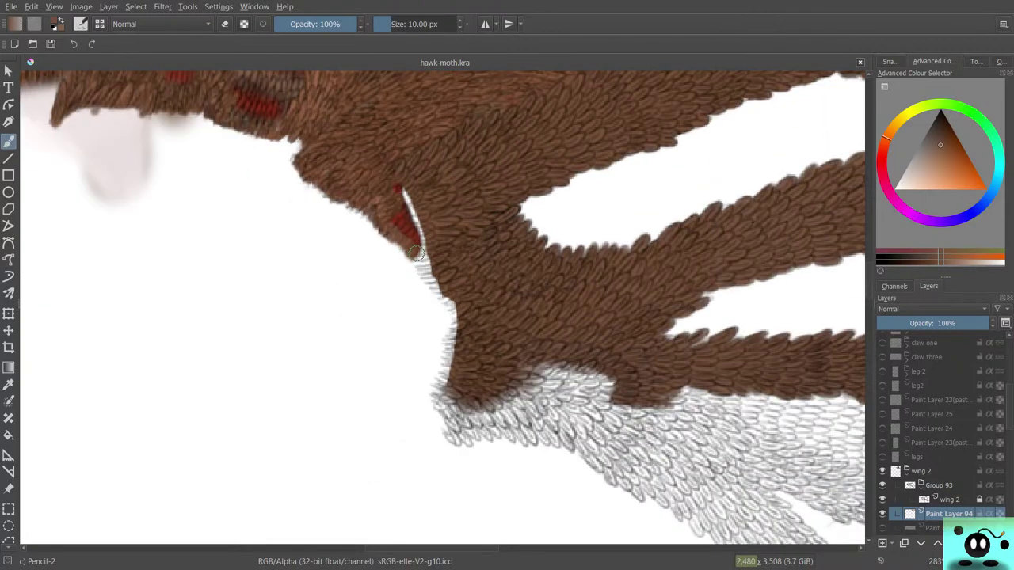
pyautogui.scroll(2, 470, 273)
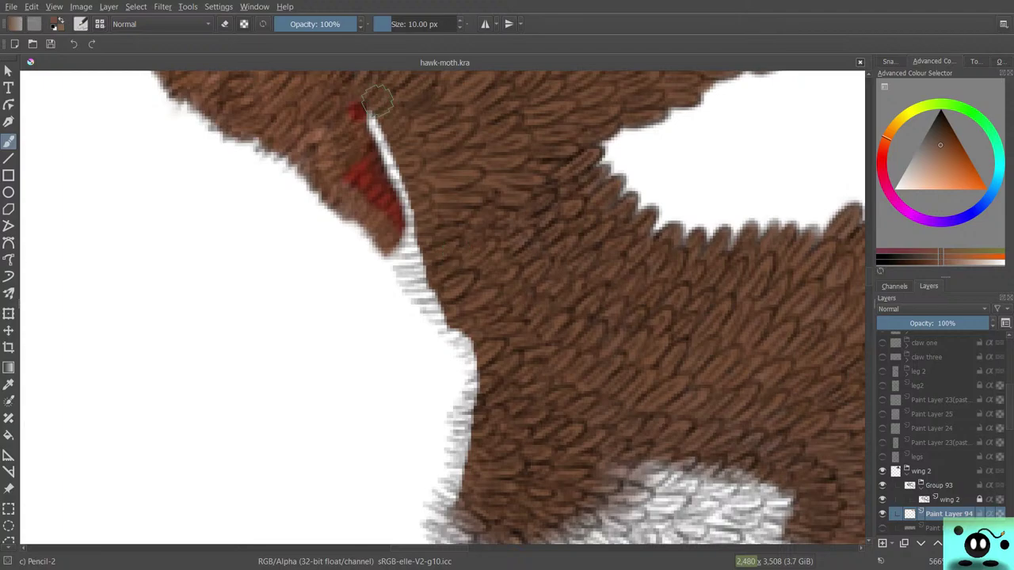
pyautogui.moveTo(379, 131)
pyautogui.mouseDown()
pyautogui.moveTo(392, 168)
pyautogui.moveTo(371, 118)
pyautogui.moveTo(392, 172)
pyautogui.moveTo(369, 111)
pyautogui.moveTo(410, 237)
pyautogui.moveTo(405, 262)
pyautogui.moveTo(348, 118)
pyautogui.moveTo(329, 154)
pyautogui.moveTo(342, 161)
pyautogui.mouseUp()
# Erase the excess brown covering the red mark with the 50 px Eraser Circle and repaint the slit's edge brown with Pencil-2.
pyautogui.press('e')
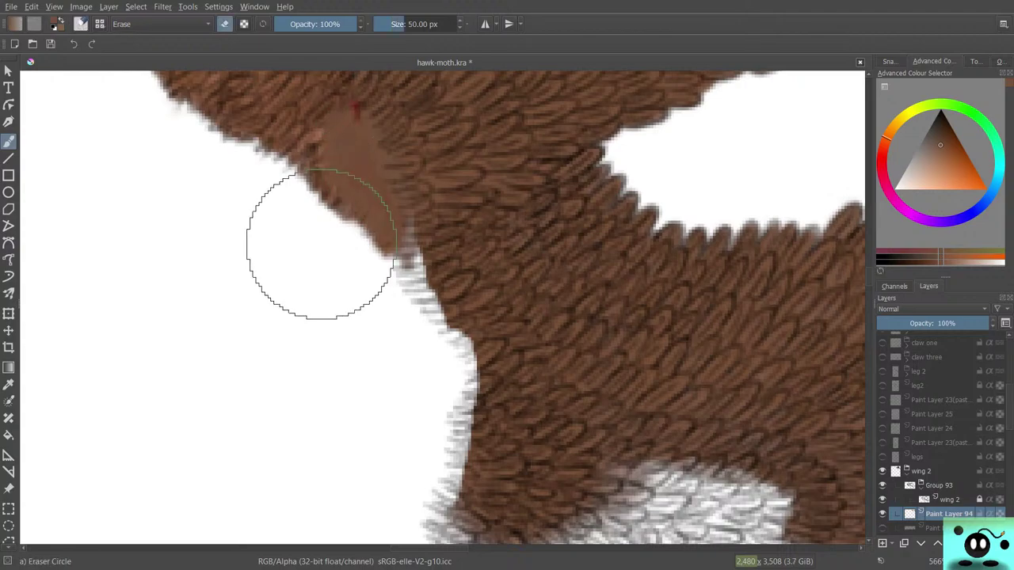
pyautogui.moveTo(372, 214)
pyautogui.mouseDown()
pyautogui.moveTo(335, 203)
pyautogui.moveTo(329, 145)
pyautogui.moveTo(344, 209)
pyautogui.moveTo(367, 235)
pyautogui.moveTo(361, 216)
pyautogui.moveTo(335, 199)
pyautogui.moveTo(361, 241)
pyautogui.mouseUp()
pyautogui.press('e')
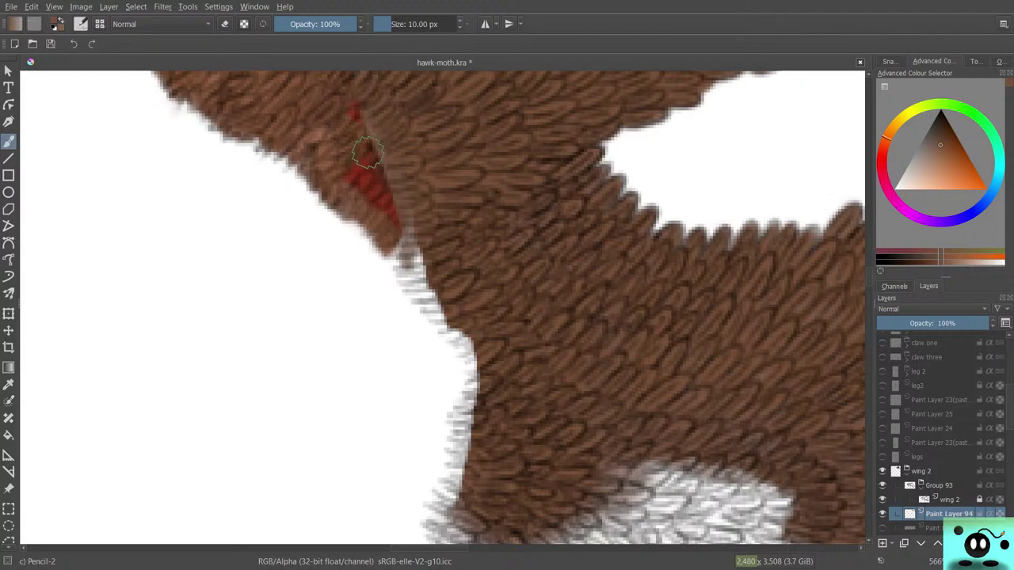
pyautogui.moveTo(361, 112)
pyautogui.mouseDown()
pyautogui.moveTo(396, 230)
pyautogui.moveTo(407, 226)
pyautogui.moveTo(399, 273)
pyautogui.moveTo(404, 257)
pyautogui.moveTo(434, 303)
pyautogui.moveTo(405, 250)
pyautogui.moveTo(419, 293)
pyautogui.moveTo(421, 266)
pyautogui.moveTo(397, 277)
pyautogui.moveTo(401, 254)
pyautogui.mouseUp()
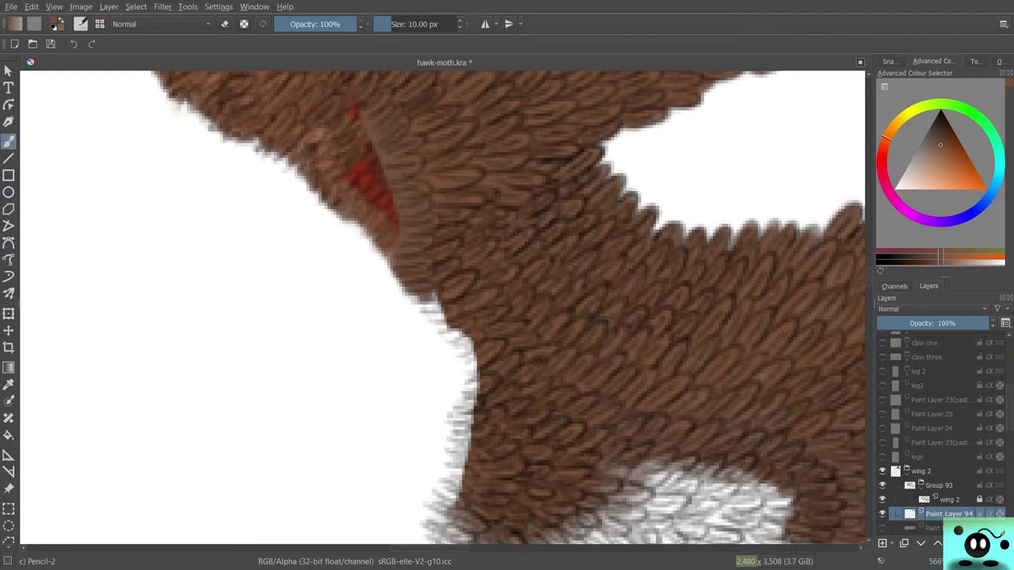
# Change the eraser preset from Eraser Circle to Eraser Soft and return to the Pencil-2 brush.
pyautogui.press('e')
pyautogui.press('F5')
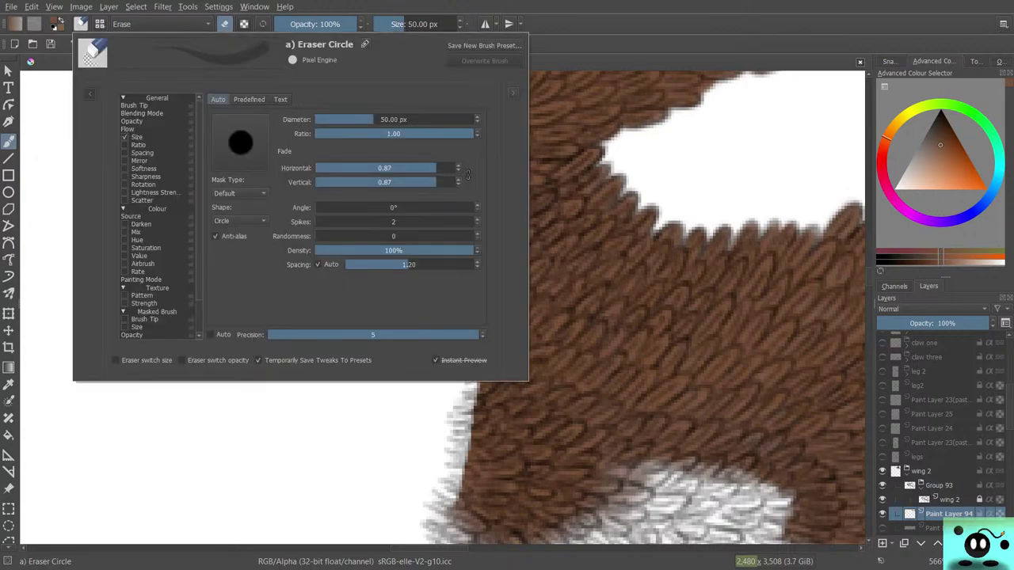
pyautogui.click(90, 93)
pyautogui.click(128, 139)
pyautogui.press('F5')
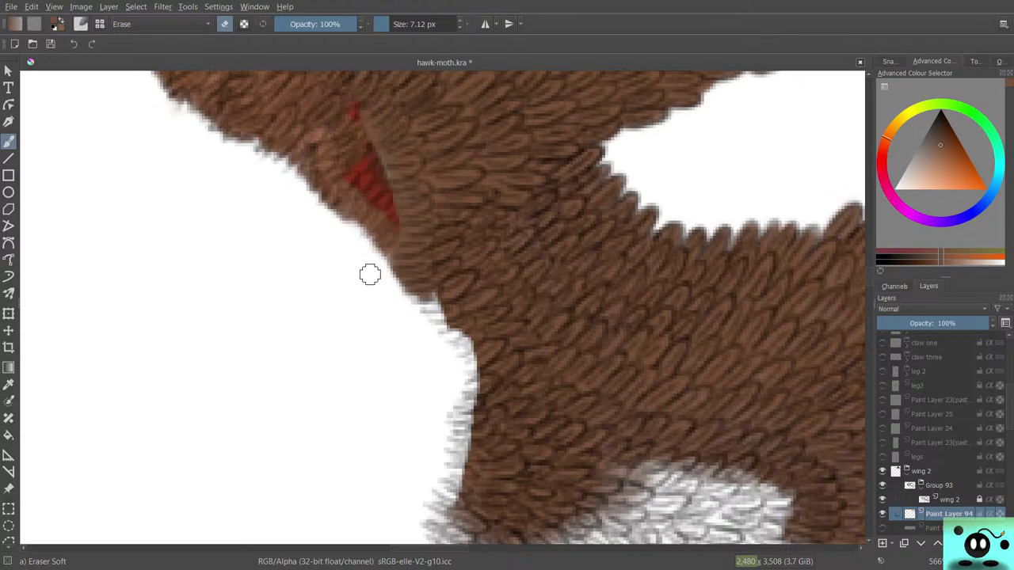
pyautogui.press('/')
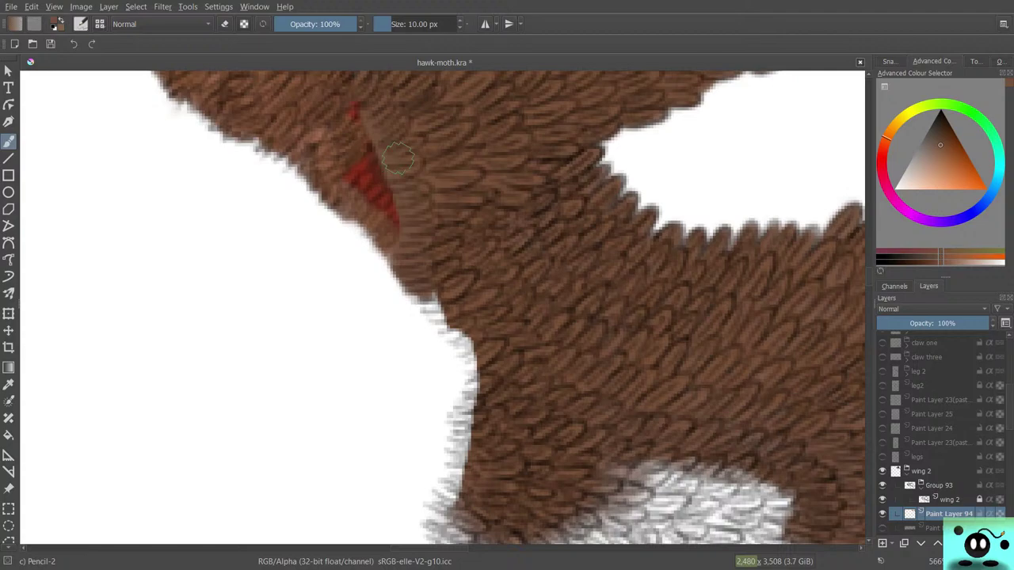
pyautogui.press('/')
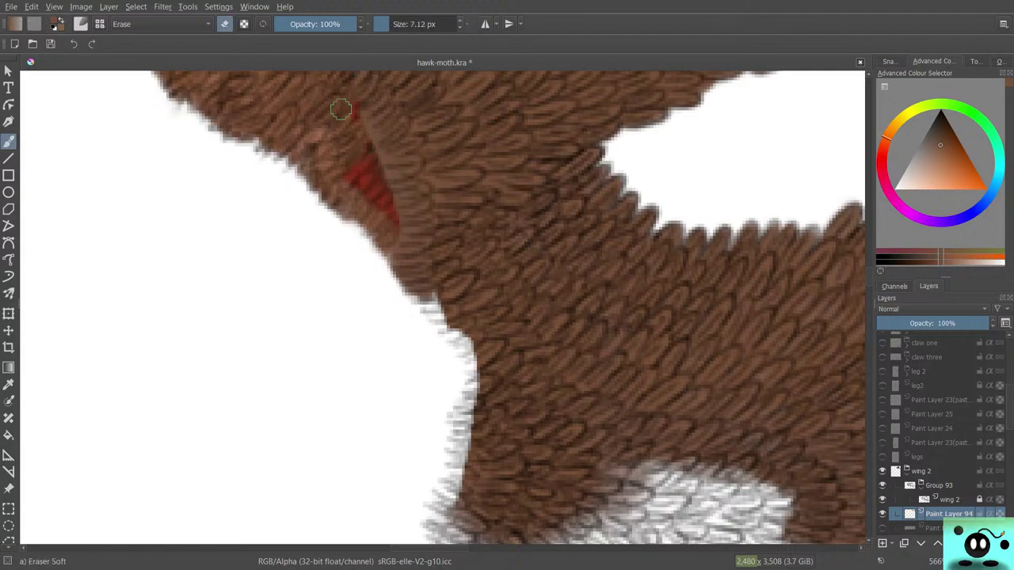
pyautogui.press('/')
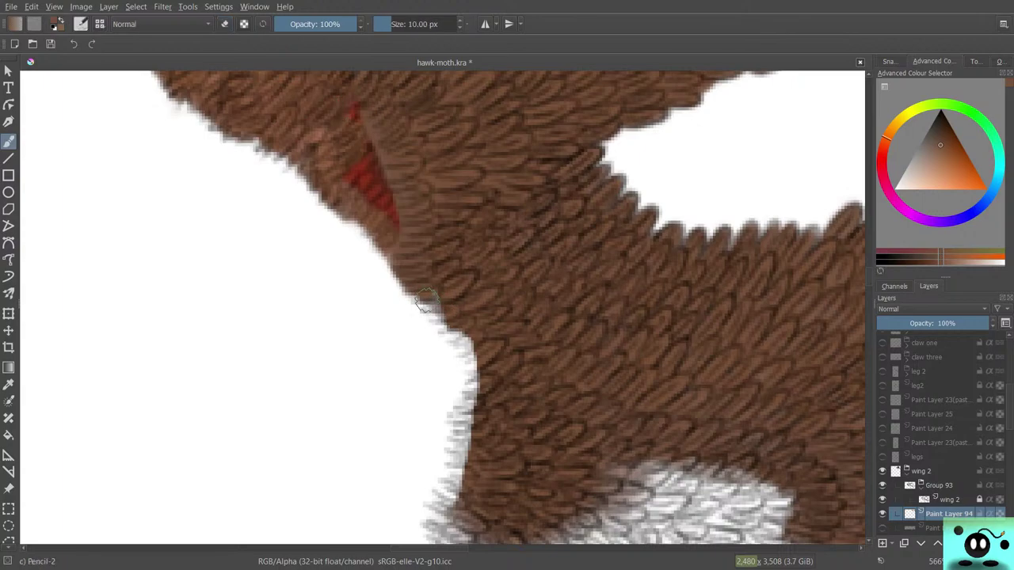
# Colour the pale scales along the wing base's left edge and on its lower-left corner brown with Pencil-2.
pyautogui.moveTo(438, 320)
pyautogui.mouseDown()
pyautogui.moveTo(423, 285)
pyautogui.moveTo(462, 334)
pyautogui.moveTo(417, 295)
pyautogui.moveTo(420, 278)
pyautogui.moveTo(449, 316)
pyautogui.moveTo(407, 259)
pyautogui.moveTo(474, 356)
pyautogui.moveTo(466, 428)
pyautogui.moveTo(472, 385)
pyautogui.moveTo(460, 430)
pyautogui.moveTo(460, 412)
pyautogui.moveTo(465, 404)
pyautogui.moveTo(461, 480)
pyautogui.moveTo(467, 456)
pyautogui.moveTo(448, 475)
pyautogui.mouseUp()
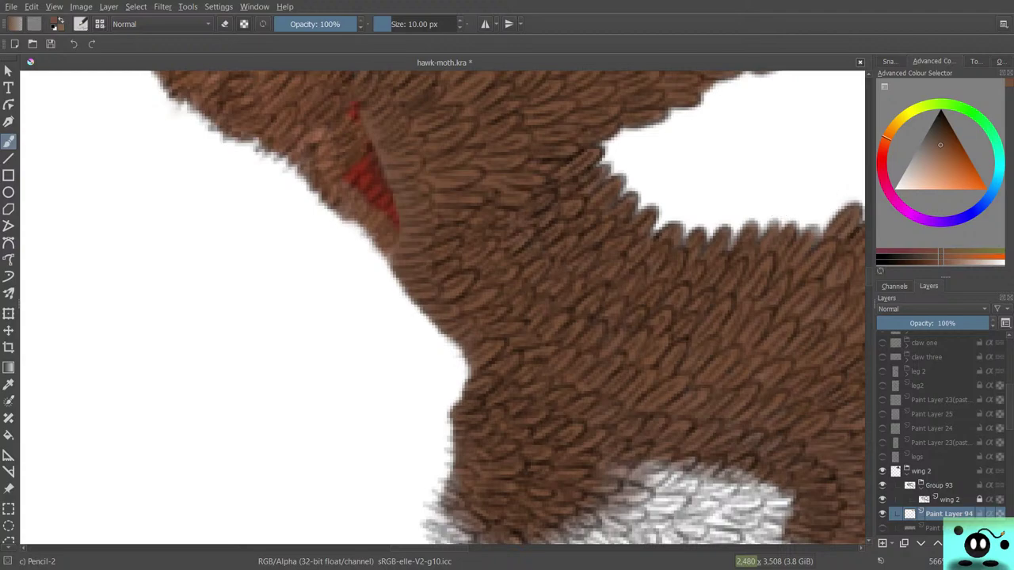
pyautogui.scroll(-3, 781, 202)
pyautogui.scroll(1, 780, 202)
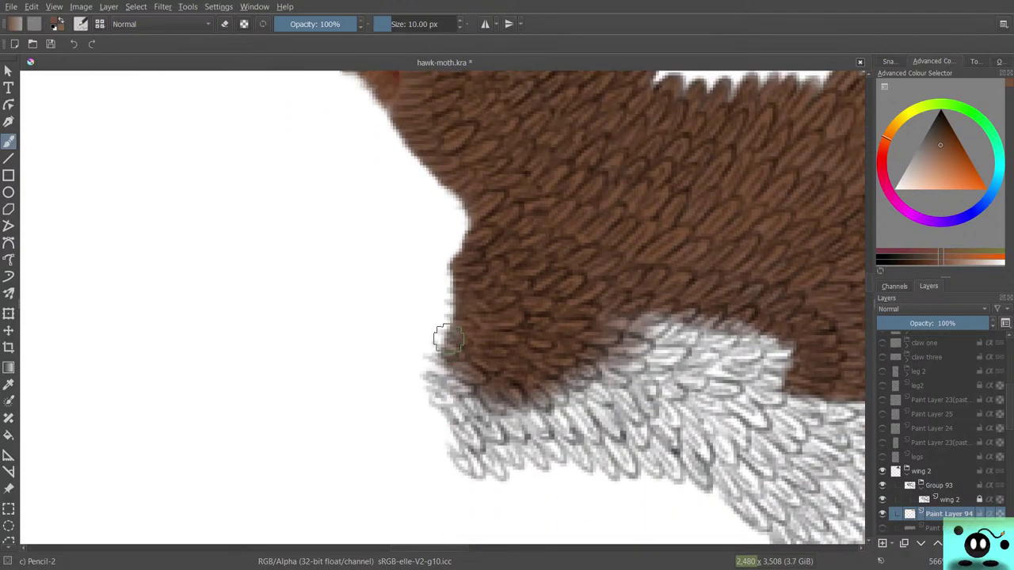
pyautogui.moveTo(441, 335)
pyautogui.mouseDown()
pyautogui.moveTo(465, 323)
pyautogui.moveTo(456, 302)
pyautogui.moveTo(436, 373)
pyautogui.moveTo(463, 350)
pyautogui.moveTo(454, 376)
pyautogui.moveTo(485, 375)
pyautogui.moveTo(464, 363)
pyautogui.moveTo(460, 338)
pyautogui.moveTo(492, 465)
pyautogui.moveTo(454, 379)
pyautogui.moveTo(465, 388)
pyautogui.moveTo(444, 376)
pyautogui.moveTo(464, 386)
pyautogui.moveTo(455, 381)
pyautogui.moveTo(481, 376)
pyautogui.moveTo(466, 375)
pyautogui.moveTo(438, 417)
pyautogui.moveTo(430, 392)
pyautogui.moveTo(446, 398)
pyautogui.moveTo(438, 382)
pyautogui.moveTo(439, 398)
pyautogui.moveTo(458, 400)
pyautogui.moveTo(437, 395)
pyautogui.moveTo(474, 446)
pyautogui.moveTo(459, 428)
pyautogui.moveTo(454, 408)
pyautogui.moveTo(471, 436)
pyautogui.moveTo(454, 395)
pyautogui.moveTo(494, 433)
pyautogui.moveTo(475, 391)
pyautogui.moveTo(500, 404)
pyautogui.moveTo(487, 389)
pyautogui.moveTo(515, 435)
pyautogui.moveTo(488, 385)
pyautogui.moveTo(522, 406)
pyautogui.moveTo(554, 408)
pyautogui.moveTo(542, 373)
pyautogui.moveTo(576, 359)
pyautogui.mouseUp()
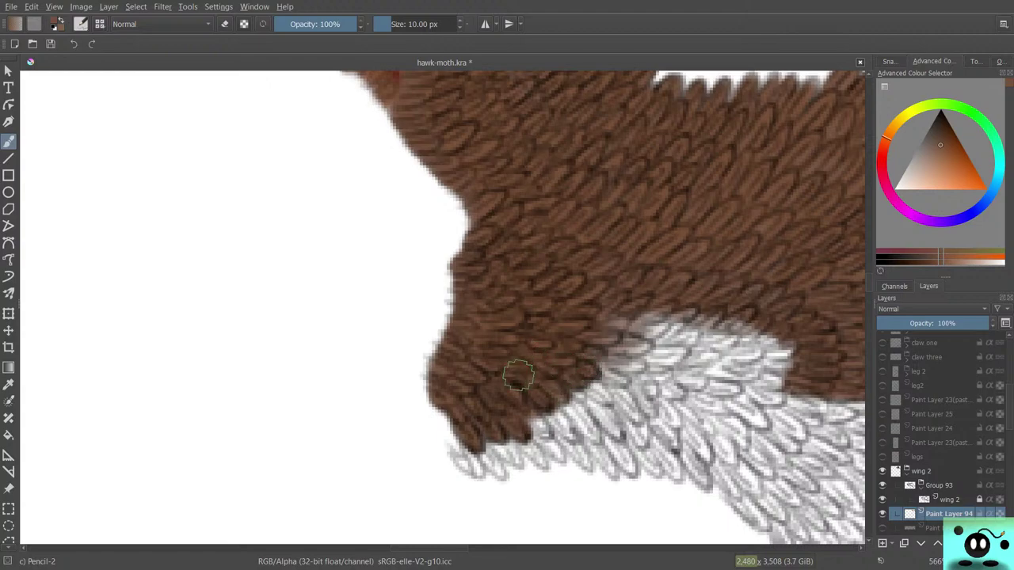
# Fill the grey notch beneath the wing base with brown and colour the adjoining scales down to the base's lower edge.
pyautogui.moveTo(689, 511)
pyautogui.mouseDown()
pyautogui.moveTo(412, 514)
pyautogui.moveTo(459, 509)
pyautogui.mouseUp()
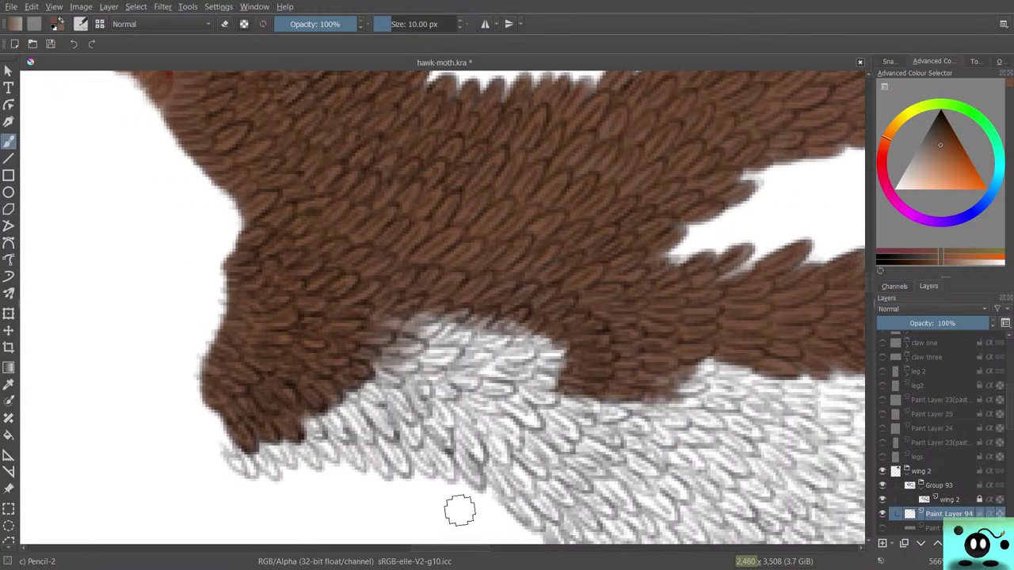
pyautogui.moveTo(385, 342)
pyautogui.mouseDown()
pyautogui.moveTo(422, 345)
pyautogui.moveTo(404, 323)
pyautogui.moveTo(352, 314)
pyautogui.moveTo(369, 327)
pyautogui.moveTo(415, 328)
pyautogui.moveTo(418, 318)
pyautogui.moveTo(435, 326)
pyautogui.moveTo(423, 328)
pyautogui.moveTo(425, 318)
pyautogui.moveTo(432, 332)
pyautogui.moveTo(430, 314)
pyautogui.moveTo(316, 308)
pyautogui.moveTo(439, 302)
pyautogui.moveTo(434, 332)
pyautogui.moveTo(469, 311)
pyautogui.moveTo(445, 315)
pyautogui.moveTo(459, 307)
pyautogui.moveTo(412, 352)
pyautogui.moveTo(464, 332)
pyautogui.moveTo(430, 319)
pyautogui.mouseUp()
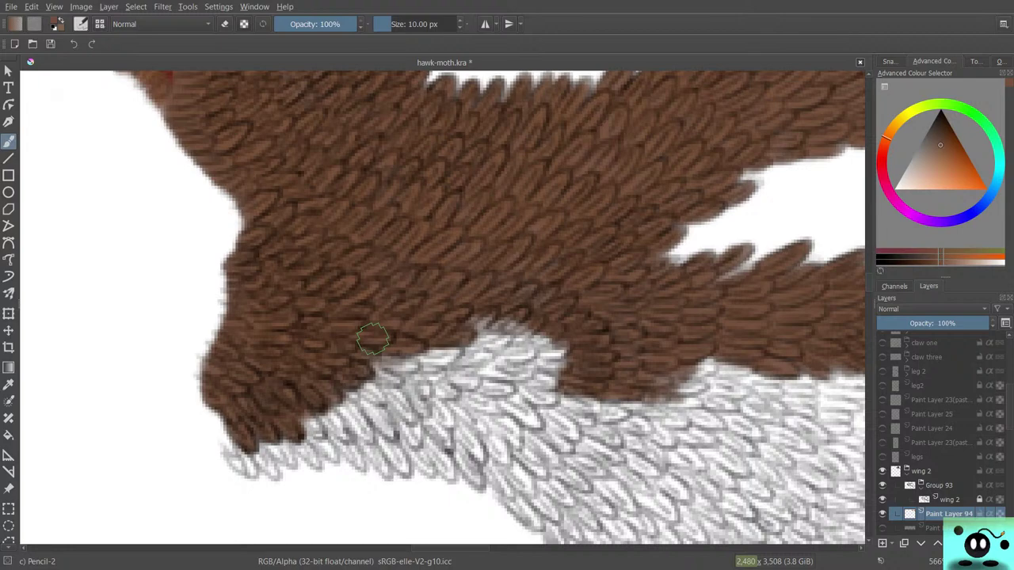
pyautogui.moveTo(495, 349)
pyautogui.mouseDown()
pyautogui.moveTo(470, 324)
pyautogui.moveTo(499, 345)
pyautogui.moveTo(497, 333)
pyautogui.moveTo(488, 344)
pyautogui.moveTo(497, 341)
pyautogui.moveTo(478, 325)
pyautogui.moveTo(485, 318)
pyautogui.moveTo(470, 328)
pyautogui.moveTo(487, 314)
pyautogui.moveTo(511, 334)
pyautogui.moveTo(517, 316)
pyautogui.moveTo(499, 325)
pyautogui.moveTo(491, 301)
pyautogui.moveTo(497, 339)
pyautogui.moveTo(566, 339)
pyautogui.moveTo(520, 348)
pyautogui.moveTo(555, 369)
pyautogui.moveTo(538, 386)
pyautogui.moveTo(549, 386)
pyautogui.moveTo(488, 366)
pyautogui.moveTo(502, 365)
pyautogui.moveTo(487, 362)
pyautogui.moveTo(502, 368)
pyautogui.moveTo(498, 377)
pyautogui.moveTo(516, 373)
pyautogui.moveTo(507, 369)
pyautogui.moveTo(523, 344)
pyautogui.moveTo(524, 359)
pyautogui.moveTo(494, 366)
pyautogui.moveTo(444, 354)
pyautogui.moveTo(421, 364)
pyautogui.moveTo(448, 345)
pyautogui.moveTo(396, 351)
pyautogui.mouseUp()
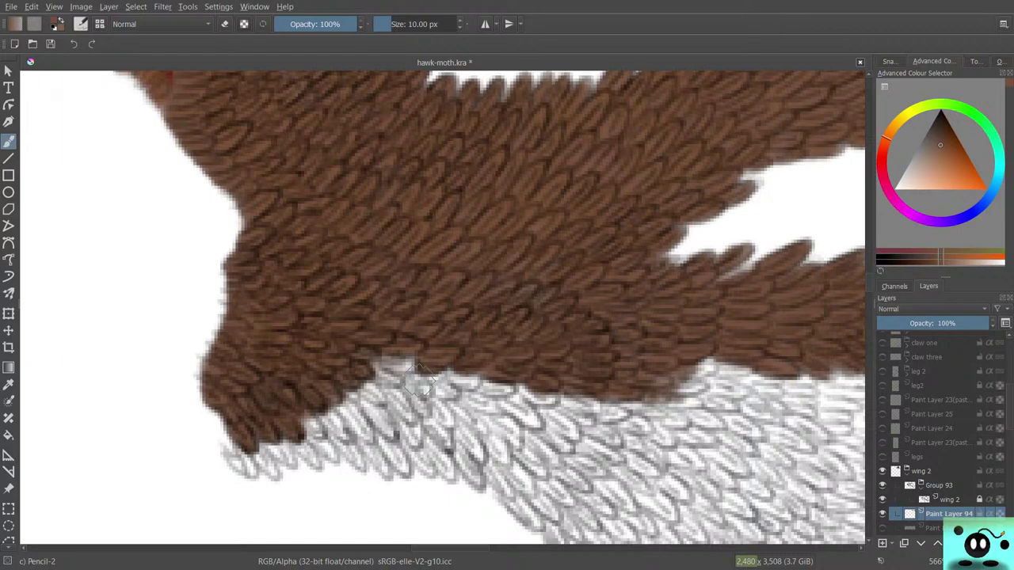
pyautogui.moveTo(381, 354)
pyautogui.mouseDown()
pyautogui.moveTo(418, 367)
pyautogui.moveTo(403, 350)
pyautogui.moveTo(373, 356)
pyautogui.moveTo(414, 368)
pyautogui.moveTo(398, 353)
pyautogui.moveTo(351, 349)
pyautogui.moveTo(392, 380)
pyautogui.moveTo(360, 354)
pyautogui.moveTo(358, 373)
pyautogui.moveTo(379, 401)
pyautogui.moveTo(359, 375)
pyautogui.moveTo(373, 387)
pyautogui.moveTo(345, 382)
pyautogui.moveTo(382, 421)
pyautogui.moveTo(337, 362)
pyautogui.moveTo(380, 423)
pyautogui.moveTo(358, 428)
pyautogui.moveTo(341, 400)
pyautogui.moveTo(330, 408)
pyautogui.moveTo(362, 432)
pyautogui.moveTo(361, 418)
pyautogui.moveTo(337, 406)
pyautogui.moveTo(331, 417)
pyautogui.moveTo(324, 406)
pyautogui.moveTo(324, 422)
pyautogui.moveTo(342, 436)
pyautogui.moveTo(319, 405)
pyautogui.moveTo(308, 410)
pyautogui.moveTo(316, 434)
pyautogui.moveTo(291, 396)
pyautogui.moveTo(259, 433)
pyautogui.moveTo(304, 416)
pyautogui.moveTo(261, 417)
pyautogui.moveTo(234, 465)
pyautogui.moveTo(249, 467)
pyautogui.moveTo(230, 448)
pyautogui.moveTo(273, 471)
pyautogui.moveTo(247, 432)
pyautogui.moveTo(281, 461)
pyautogui.moveTo(262, 435)
pyautogui.moveTo(279, 442)
pyautogui.moveTo(270, 427)
pyautogui.moveTo(317, 464)
pyautogui.moveTo(309, 443)
pyautogui.moveTo(305, 452)
pyautogui.moveTo(333, 458)
pyautogui.moveTo(312, 430)
pyautogui.moveTo(387, 472)
pyautogui.moveTo(372, 440)
pyautogui.moveTo(385, 438)
pyautogui.moveTo(400, 463)
pyautogui.moveTo(381, 435)
pyautogui.moveTo(392, 467)
pyautogui.moveTo(408, 459)
pyautogui.moveTo(405, 432)
pyautogui.moveTo(396, 447)
pyautogui.moveTo(427, 471)
pyautogui.moveTo(416, 432)
pyautogui.moveTo(447, 475)
pyautogui.moveTo(409, 422)
pyautogui.mouseUp()
pyautogui.moveTo(388, 388); pyautogui.dragTo(401, 424)
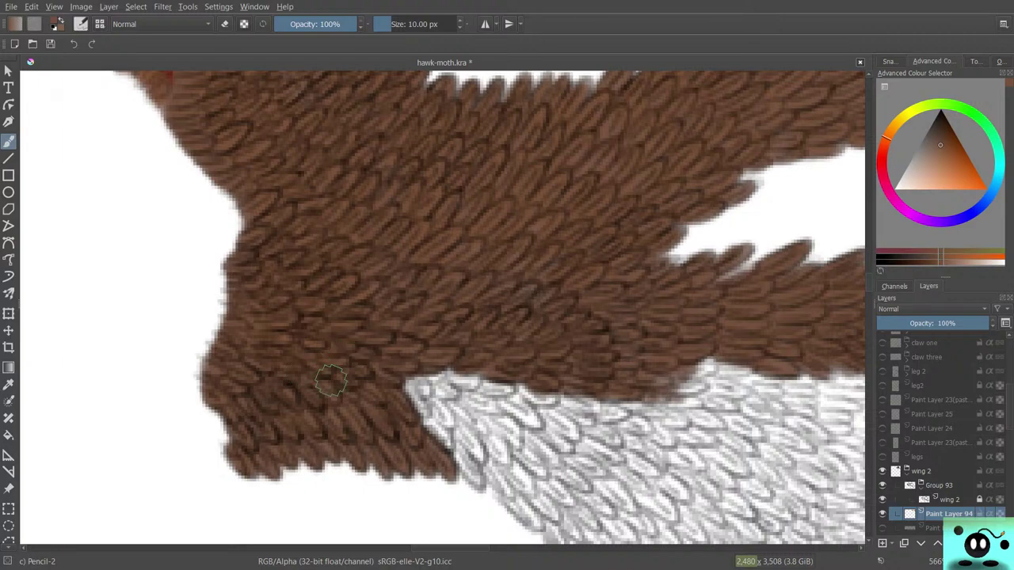
# Extend the brown from the wing base's lower corner rightward over the first uncoloured scales where the lowest vein begins.
pyautogui.moveTo(430, 415)
pyautogui.mouseDown()
pyautogui.moveTo(401, 377)
pyautogui.moveTo(421, 411)
pyautogui.moveTo(419, 377)
pyautogui.moveTo(438, 332)
pyautogui.mouseUp()
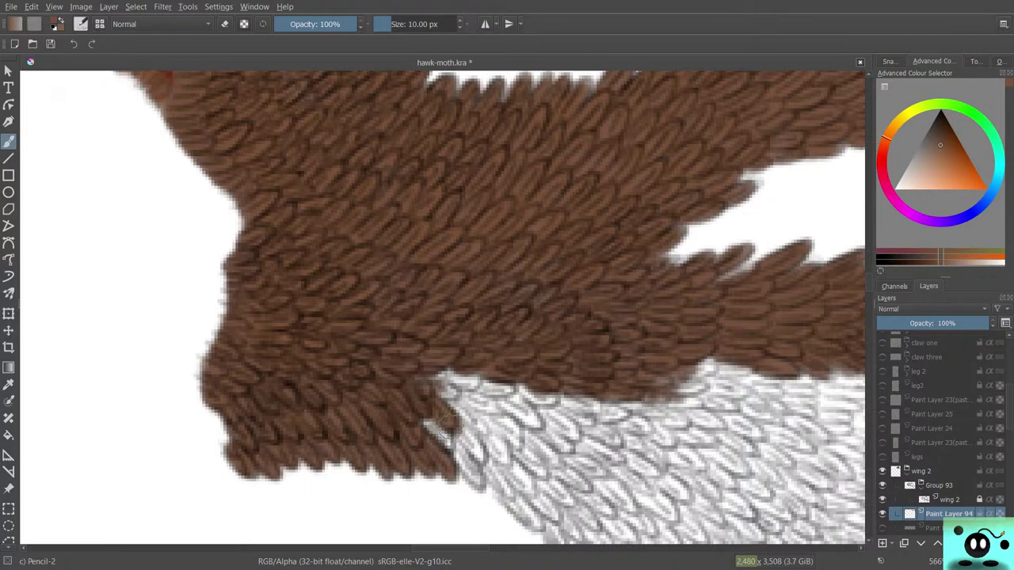
pyautogui.moveTo(437, 434)
pyautogui.mouseDown()
pyautogui.moveTo(422, 412)
pyautogui.moveTo(449, 440)
pyautogui.moveTo(425, 399)
pyautogui.moveTo(453, 401)
pyautogui.moveTo(442, 372)
pyautogui.mouseUp()
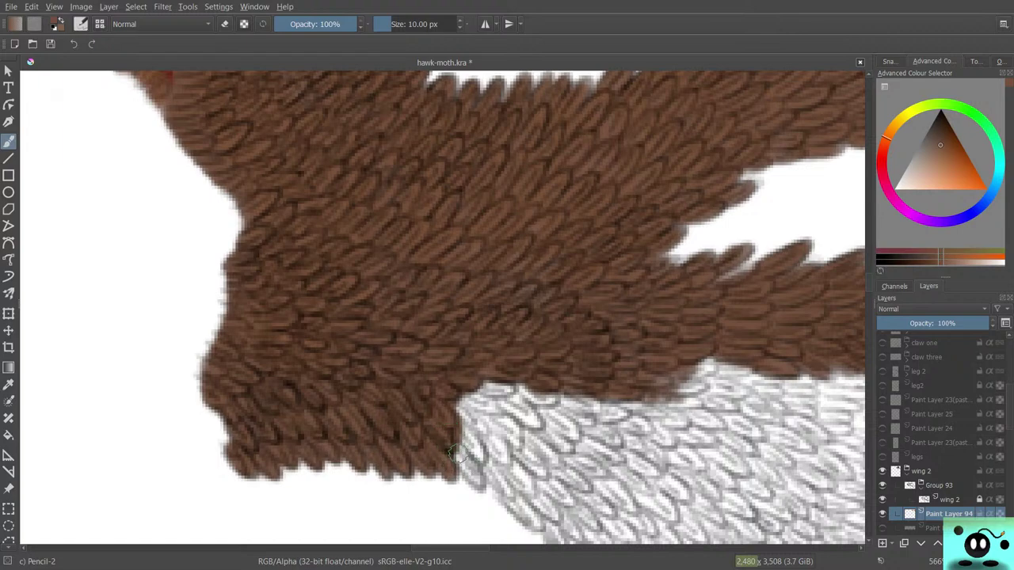
pyautogui.moveTo(456, 451)
pyautogui.mouseDown()
pyautogui.moveTo(479, 475)
pyautogui.moveTo(475, 485)
pyautogui.moveTo(456, 453)
pyautogui.moveTo(464, 420)
pyautogui.moveTo(483, 452)
pyautogui.moveTo(449, 400)
pyautogui.moveTo(483, 428)
pyautogui.moveTo(459, 392)
pyautogui.moveTo(491, 420)
pyautogui.moveTo(465, 396)
pyautogui.moveTo(503, 408)
pyautogui.moveTo(506, 389)
pyautogui.moveTo(489, 386)
pyautogui.mouseUp()
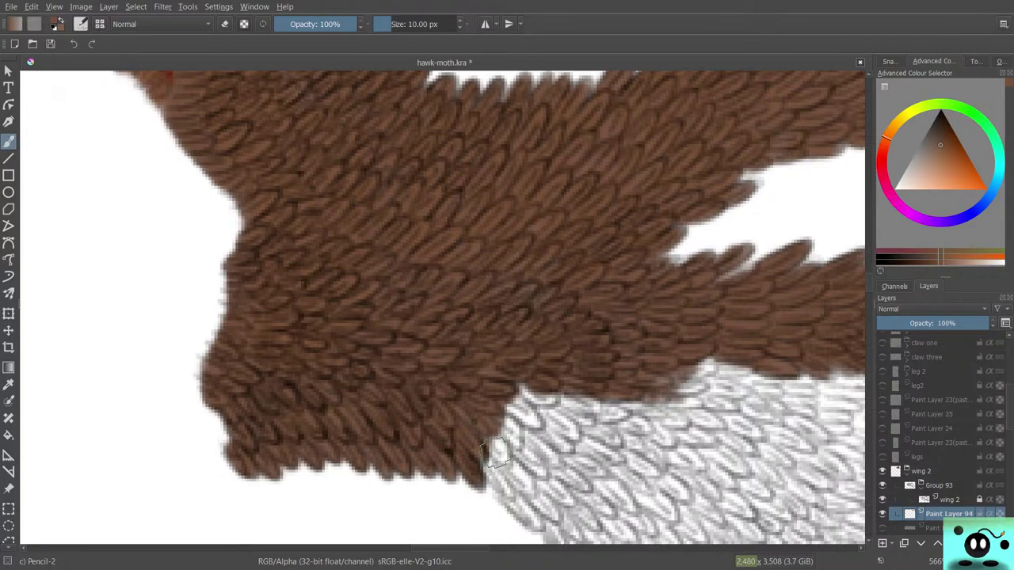
pyautogui.moveTo(495, 453)
pyautogui.mouseDown()
pyautogui.moveTo(480, 421)
pyautogui.moveTo(507, 451)
pyautogui.moveTo(474, 427)
pyautogui.moveTo(531, 491)
pyautogui.moveTo(470, 425)
pyautogui.moveTo(499, 483)
pyautogui.moveTo(475, 464)
pyautogui.moveTo(503, 491)
pyautogui.moveTo(478, 452)
pyautogui.mouseUp()
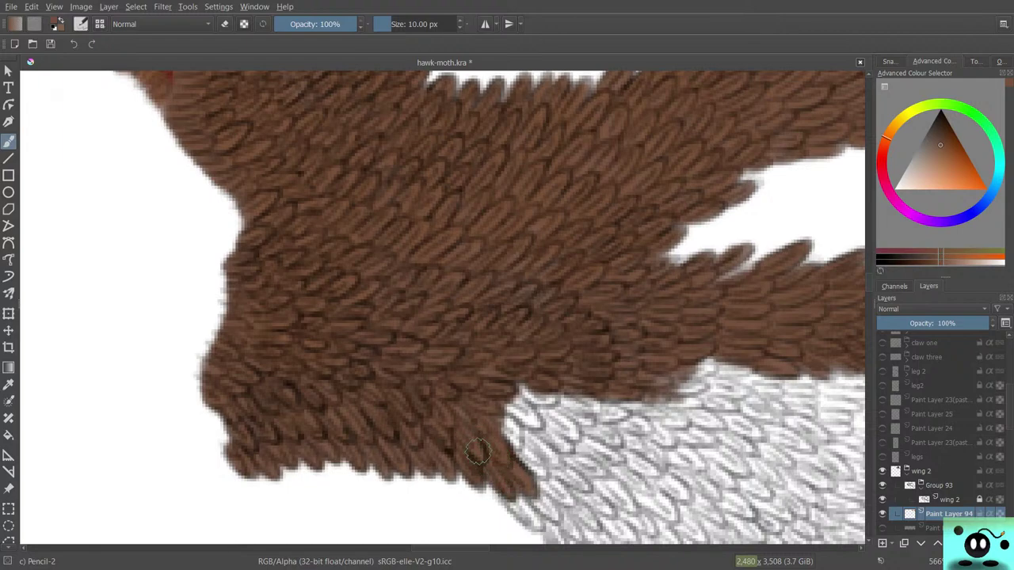
pyautogui.moveTo(511, 491)
pyautogui.mouseDown()
pyautogui.moveTo(531, 518)
pyautogui.moveTo(540, 507)
pyautogui.moveTo(525, 527)
pyautogui.moveTo(547, 495)
pyautogui.moveTo(555, 515)
pyautogui.moveTo(527, 467)
pyautogui.moveTo(567, 495)
pyautogui.moveTo(506, 416)
pyautogui.moveTo(527, 432)
pyautogui.moveTo(511, 426)
pyautogui.mouseUp()
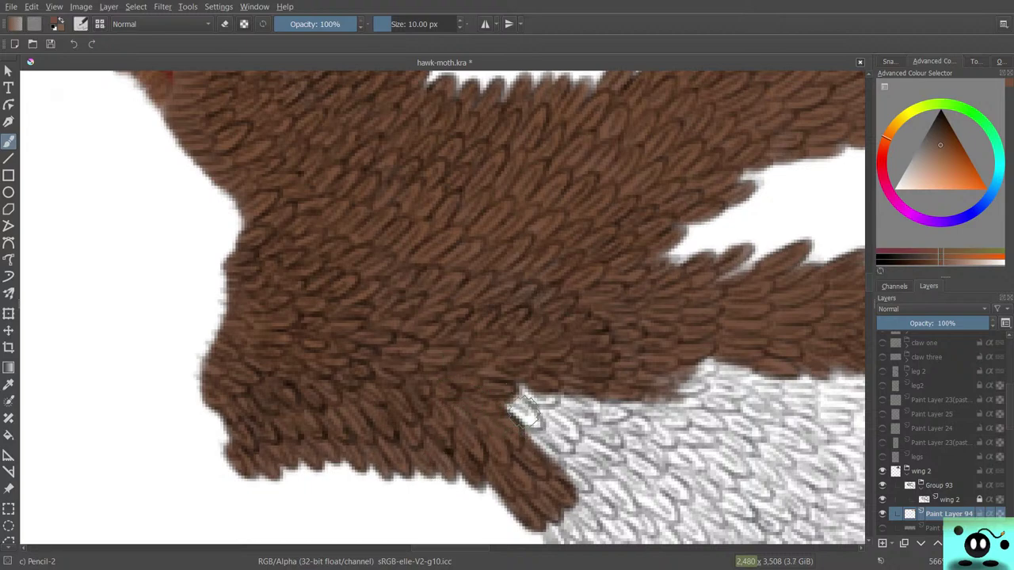
pyautogui.moveTo(525, 412)
pyautogui.mouseDown()
pyautogui.moveTo(507, 396)
pyautogui.moveTo(531, 432)
pyautogui.moveTo(531, 390)
pyautogui.moveTo(515, 387)
pyautogui.mouseUp()
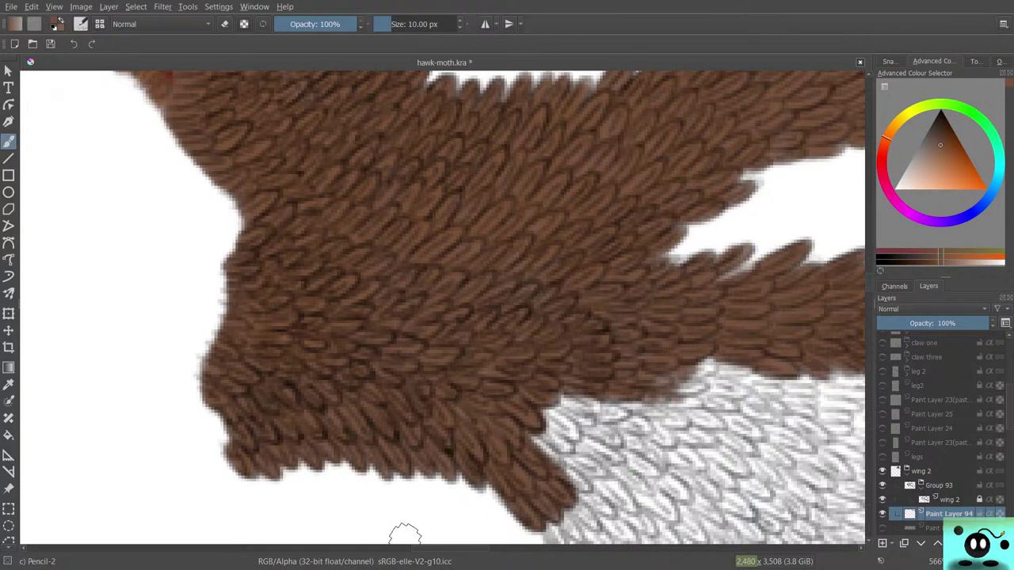
# Paint the next rows of grey scales brown between the dark upper vein and the lower edge of the wing.
pyautogui.moveTo(403, 538); pyautogui.dragTo(159, 536)
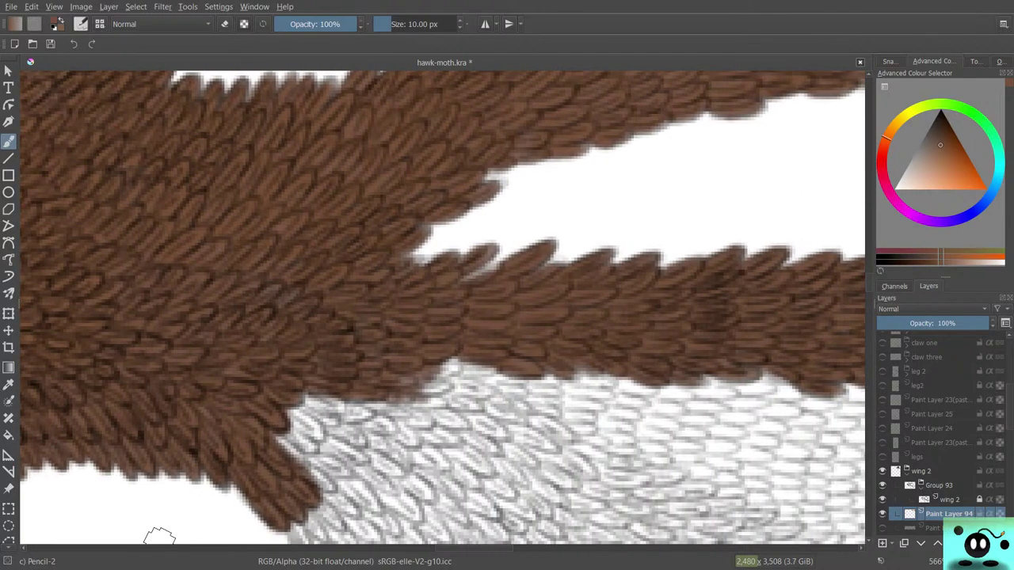
pyautogui.scroll(-3, 443, 307)
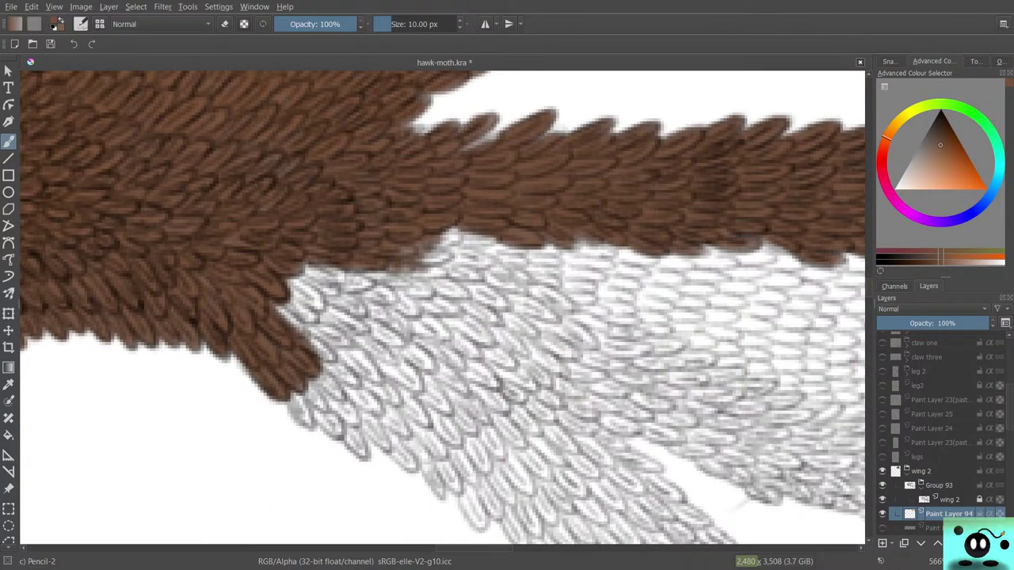
pyautogui.moveTo(273, 315)
pyautogui.mouseDown()
pyautogui.moveTo(301, 326)
pyautogui.moveTo(271, 284)
pyautogui.moveTo(278, 270)
pyautogui.moveTo(308, 298)
pyautogui.moveTo(317, 292)
pyautogui.moveTo(274, 259)
pyautogui.moveTo(330, 291)
pyautogui.moveTo(297, 260)
pyautogui.moveTo(353, 278)
pyautogui.moveTo(288, 243)
pyautogui.moveTo(322, 279)
pyautogui.moveTo(312, 262)
pyautogui.moveTo(375, 284)
pyautogui.moveTo(355, 312)
pyautogui.moveTo(369, 314)
pyautogui.moveTo(332, 294)
pyautogui.moveTo(361, 313)
pyautogui.moveTo(318, 280)
pyautogui.moveTo(354, 328)
pyautogui.moveTo(334, 307)
pyautogui.moveTo(342, 341)
pyautogui.moveTo(310, 324)
pyautogui.moveTo(350, 322)
pyautogui.moveTo(324, 307)
pyautogui.moveTo(318, 344)
pyautogui.moveTo(302, 340)
pyautogui.moveTo(347, 369)
pyautogui.moveTo(296, 374)
pyautogui.moveTo(320, 355)
pyautogui.moveTo(298, 412)
pyautogui.moveTo(284, 391)
pyautogui.moveTo(301, 412)
pyautogui.moveTo(308, 398)
pyautogui.moveTo(325, 420)
pyautogui.moveTo(305, 380)
pyautogui.moveTo(342, 405)
pyautogui.moveTo(320, 392)
pyautogui.moveTo(309, 361)
pyautogui.moveTo(360, 404)
pyautogui.moveTo(336, 368)
pyautogui.moveTo(357, 378)
pyautogui.moveTo(322, 353)
pyautogui.moveTo(372, 376)
pyautogui.moveTo(339, 331)
pyautogui.moveTo(376, 342)
pyautogui.moveTo(344, 321)
pyautogui.moveTo(376, 353)
pyautogui.moveTo(360, 309)
pyautogui.moveTo(388, 340)
pyautogui.moveTo(372, 325)
pyautogui.moveTo(392, 329)
pyautogui.moveTo(402, 316)
pyautogui.moveTo(380, 317)
pyautogui.moveTo(366, 289)
pyautogui.moveTo(400, 301)
pyautogui.moveTo(361, 270)
pyautogui.moveTo(397, 283)
pyautogui.moveTo(394, 261)
pyautogui.moveTo(408, 297)
pyautogui.moveTo(420, 285)
pyautogui.moveTo(428, 293)
pyautogui.moveTo(436, 269)
pyautogui.moveTo(378, 261)
pyautogui.mouseUp()
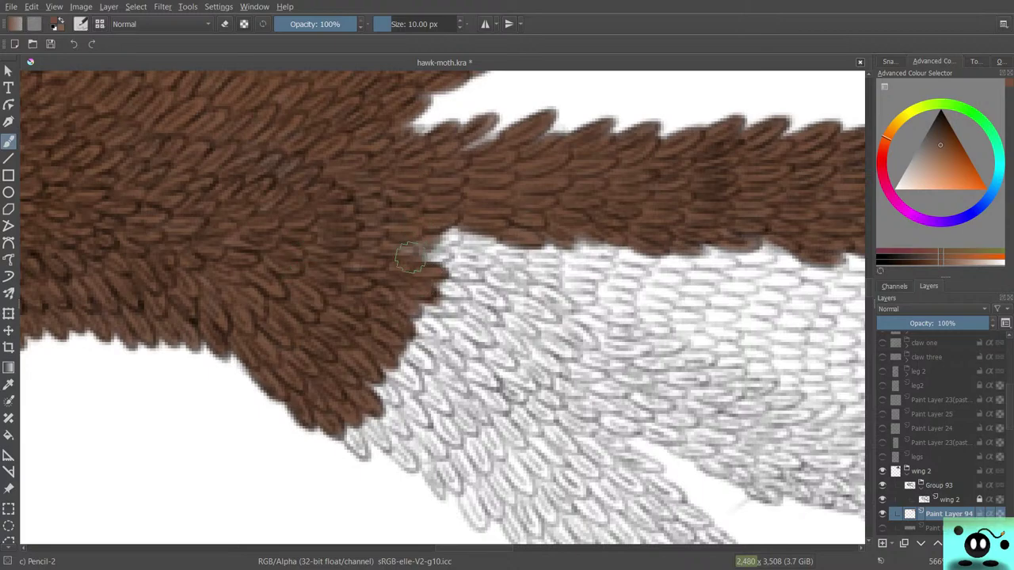
pyautogui.moveTo(425, 266)
pyautogui.mouseDown()
pyautogui.moveTo(393, 245)
pyautogui.moveTo(467, 253)
pyautogui.moveTo(451, 252)
pyautogui.moveTo(458, 263)
pyautogui.moveTo(443, 270)
pyautogui.moveTo(458, 278)
pyautogui.moveTo(436, 277)
pyautogui.moveTo(468, 275)
pyautogui.moveTo(426, 284)
pyautogui.moveTo(455, 297)
pyautogui.moveTo(460, 289)
pyautogui.moveTo(437, 309)
pyautogui.mouseUp()
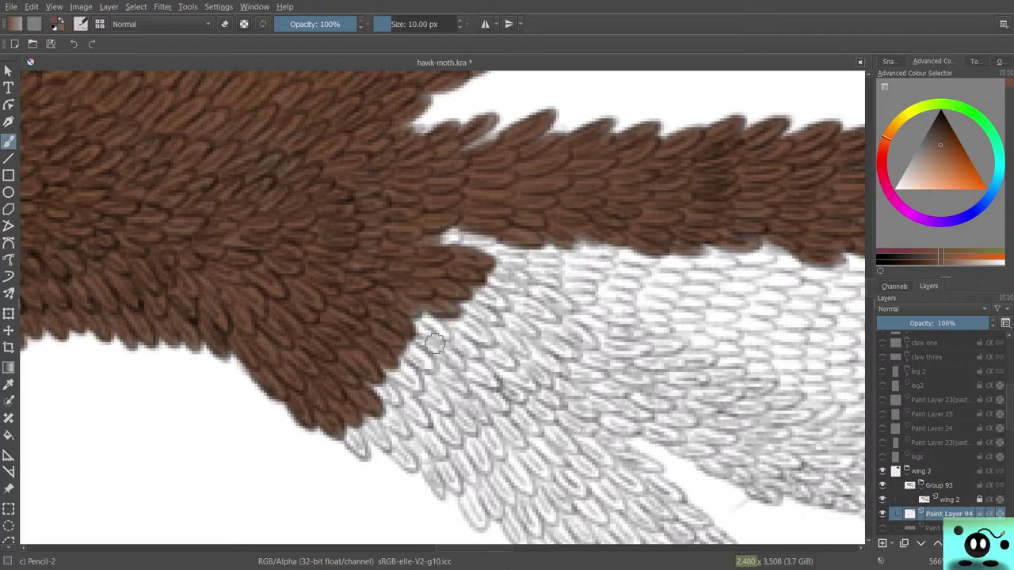
pyautogui.moveTo(434, 342)
pyautogui.mouseDown()
pyautogui.moveTo(408, 308)
pyautogui.moveTo(434, 328)
pyautogui.moveTo(402, 319)
pyautogui.moveTo(421, 341)
pyautogui.moveTo(425, 334)
pyautogui.moveTo(412, 358)
pyautogui.moveTo(431, 367)
pyautogui.moveTo(398, 343)
pyautogui.moveTo(392, 375)
pyautogui.moveTo(401, 368)
pyautogui.moveTo(354, 347)
pyautogui.moveTo(392, 392)
pyautogui.moveTo(366, 377)
pyautogui.moveTo(371, 389)
pyautogui.moveTo(396, 399)
pyautogui.moveTo(370, 377)
pyautogui.moveTo(404, 396)
pyautogui.moveTo(363, 381)
pyautogui.moveTo(403, 434)
pyautogui.moveTo(367, 398)
pyautogui.moveTo(400, 424)
pyautogui.moveTo(353, 416)
pyautogui.moveTo(377, 432)
pyautogui.moveTo(371, 420)
pyautogui.moveTo(360, 414)
pyautogui.moveTo(384, 450)
pyautogui.moveTo(357, 410)
pyautogui.mouseUp()
pyautogui.moveTo(345, 420)
pyautogui.mouseDown()
pyautogui.moveTo(333, 414)
pyautogui.moveTo(352, 444)
pyautogui.moveTo(341, 421)
pyautogui.mouseUp()
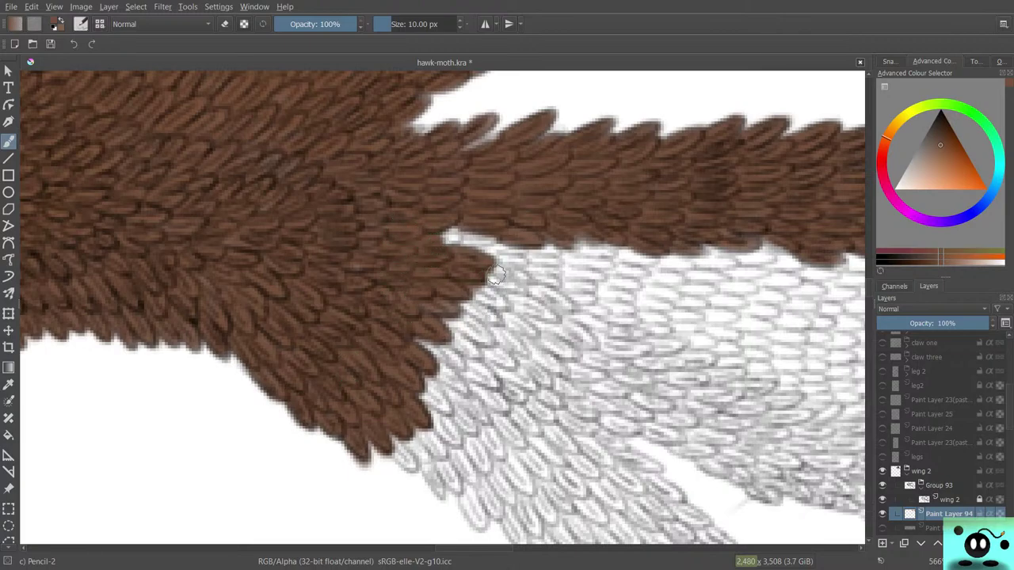
# Continue the brown over the scales up to where the two lower veins fork, leaving a thin pale gap under the upper vein.
pyautogui.moveTo(495, 275)
pyautogui.mouseDown()
pyautogui.moveTo(466, 284)
pyautogui.moveTo(503, 315)
pyautogui.moveTo(485, 290)
pyautogui.moveTo(447, 274)
pyautogui.moveTo(468, 300)
pyautogui.moveTo(458, 303)
pyautogui.moveTo(487, 316)
pyautogui.moveTo(455, 296)
pyautogui.moveTo(475, 323)
pyautogui.moveTo(438, 299)
pyautogui.moveTo(418, 300)
pyautogui.moveTo(470, 355)
pyautogui.moveTo(468, 342)
pyautogui.moveTo(441, 350)
pyautogui.moveTo(407, 332)
pyautogui.moveTo(429, 356)
pyautogui.moveTo(391, 335)
pyautogui.mouseUp()
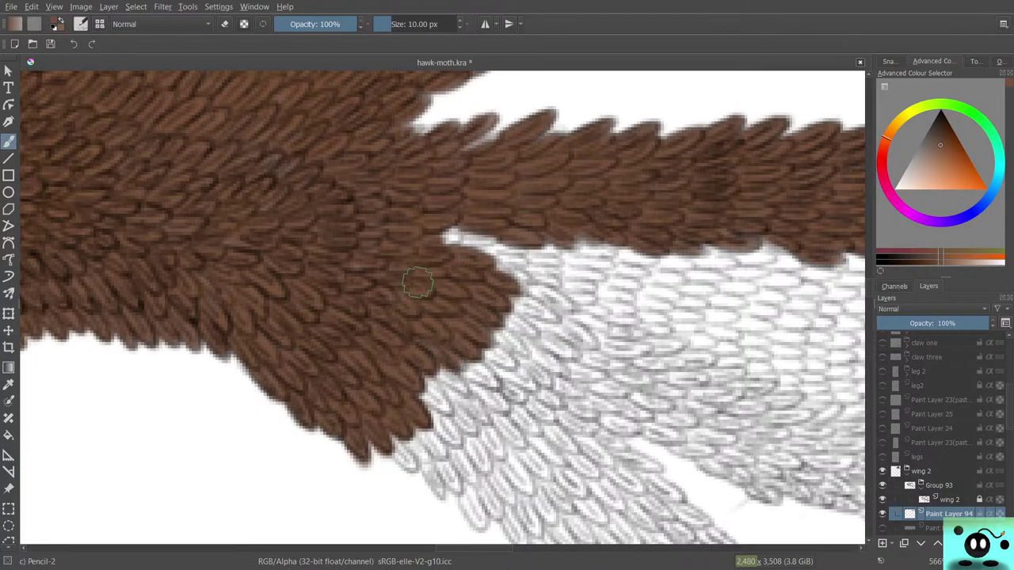
pyautogui.moveTo(458, 358); pyautogui.dragTo(420, 331)
pyautogui.moveTo(526, 285)
pyautogui.mouseDown()
pyautogui.moveTo(557, 303)
pyautogui.moveTo(544, 305)
pyautogui.moveTo(525, 286)
pyautogui.moveTo(507, 292)
pyautogui.moveTo(552, 317)
pyautogui.moveTo(473, 283)
pyautogui.moveTo(525, 321)
pyautogui.moveTo(499, 311)
pyautogui.moveTo(530, 335)
pyautogui.moveTo(495, 310)
pyautogui.moveTo(517, 332)
pyautogui.moveTo(491, 330)
pyautogui.moveTo(518, 353)
pyautogui.moveTo(509, 362)
pyautogui.moveTo(482, 347)
pyautogui.moveTo(493, 367)
pyautogui.moveTo(505, 361)
pyautogui.moveTo(476, 336)
pyautogui.moveTo(431, 343)
pyautogui.moveTo(468, 359)
pyautogui.moveTo(453, 357)
pyautogui.moveTo(485, 386)
pyautogui.moveTo(463, 363)
pyautogui.moveTo(473, 368)
pyautogui.moveTo(467, 381)
pyautogui.moveTo(490, 363)
pyautogui.mouseUp()
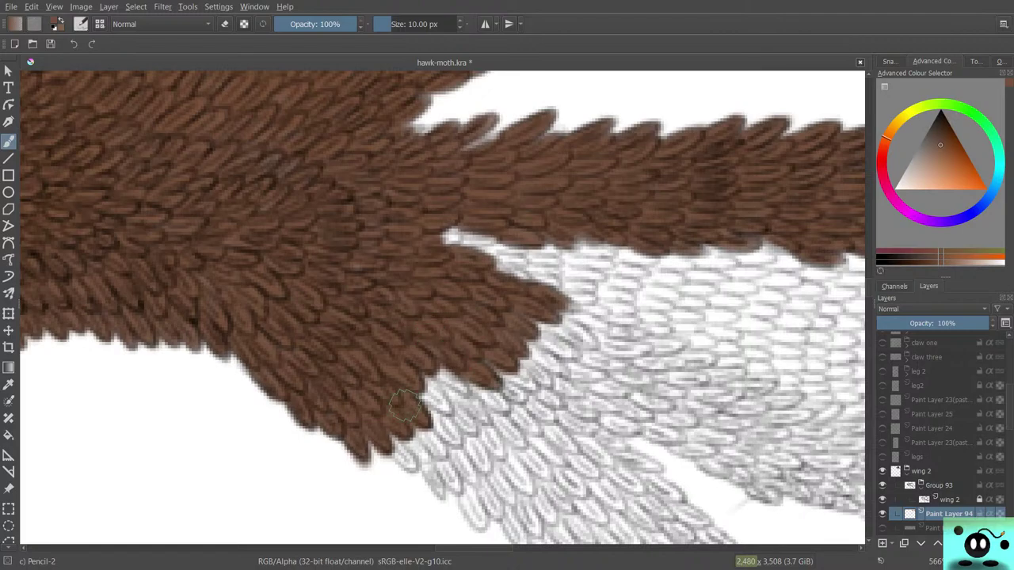
pyautogui.moveTo(428, 373)
pyautogui.mouseDown()
pyautogui.moveTo(452, 375)
pyautogui.moveTo(455, 389)
pyautogui.moveTo(430, 377)
pyautogui.moveTo(440, 412)
pyautogui.moveTo(415, 391)
pyautogui.mouseUp()
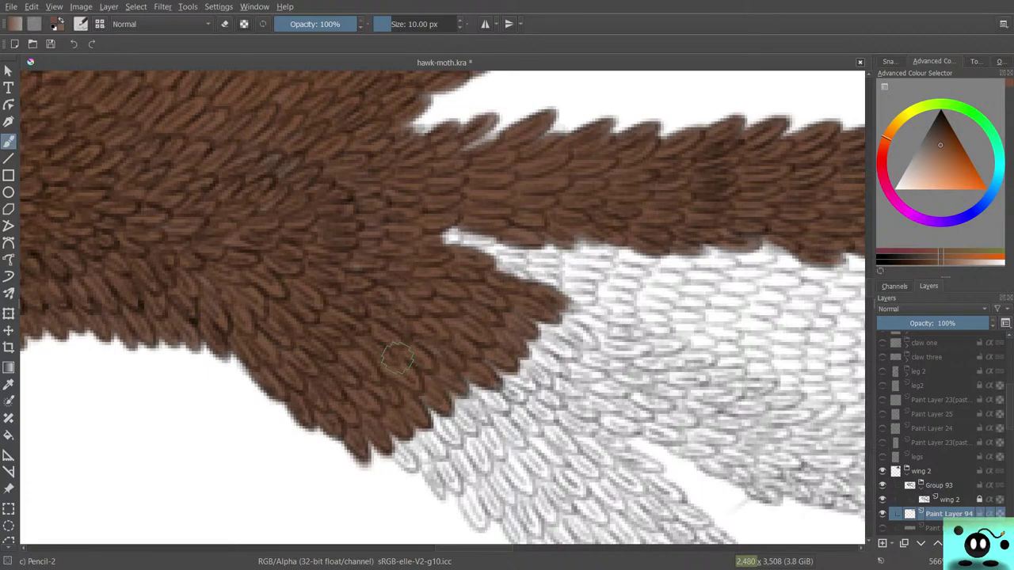
pyautogui.moveTo(396, 439)
pyautogui.mouseDown()
pyautogui.moveTo(408, 466)
pyautogui.moveTo(379, 424)
pyautogui.moveTo(402, 452)
pyautogui.moveTo(383, 430)
pyautogui.moveTo(420, 442)
pyautogui.moveTo(395, 420)
pyautogui.moveTo(425, 449)
pyautogui.moveTo(439, 447)
pyautogui.moveTo(405, 391)
pyautogui.moveTo(443, 428)
pyautogui.moveTo(434, 406)
pyautogui.moveTo(447, 429)
pyautogui.moveTo(443, 405)
pyautogui.moveTo(469, 430)
pyautogui.moveTo(455, 356)
pyautogui.moveTo(494, 402)
pyautogui.moveTo(485, 388)
pyautogui.moveTo(497, 392)
pyautogui.moveTo(479, 379)
pyautogui.moveTo(511, 386)
pyautogui.moveTo(482, 356)
pyautogui.moveTo(515, 372)
pyautogui.moveTo(489, 336)
pyautogui.moveTo(545, 382)
pyautogui.moveTo(533, 353)
pyautogui.moveTo(515, 350)
pyautogui.moveTo(538, 379)
pyautogui.moveTo(514, 353)
pyautogui.moveTo(514, 365)
pyautogui.moveTo(494, 364)
pyautogui.moveTo(517, 400)
pyautogui.moveTo(472, 363)
pyautogui.moveTo(525, 339)
pyautogui.moveTo(564, 370)
pyautogui.moveTo(546, 317)
pyautogui.moveTo(567, 339)
pyautogui.moveTo(584, 331)
pyautogui.moveTo(556, 349)
pyautogui.moveTo(536, 335)
pyautogui.mouseUp()
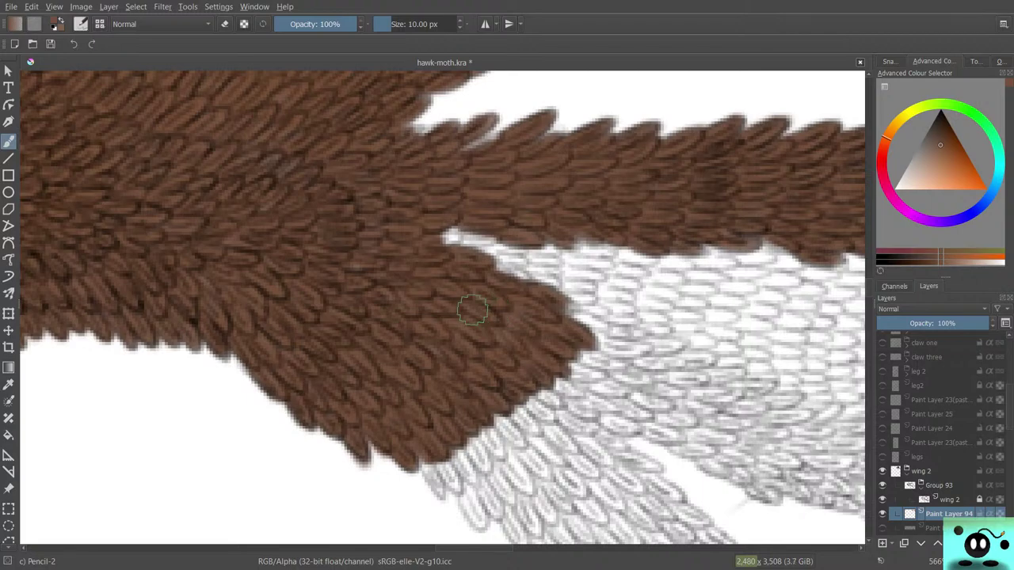
pyautogui.scroll(-2, 442, 307)
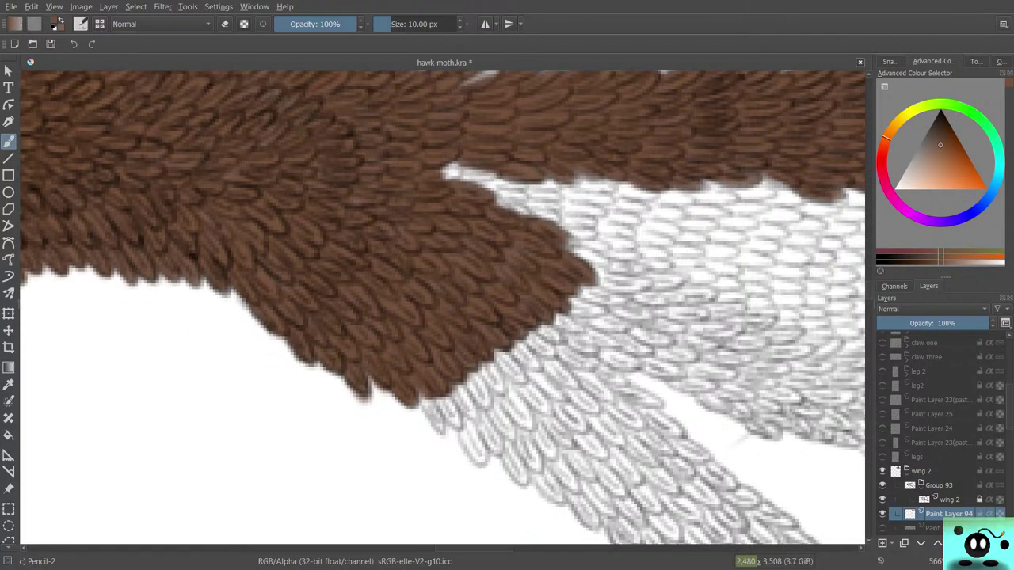
# Extend the brown over the next scale rows toward the lower veins' fork and fill the pale streak on the upper vein's top edge.
pyautogui.moveTo(418, 396)
pyautogui.mouseDown()
pyautogui.moveTo(440, 419)
pyautogui.moveTo(432, 396)
pyautogui.moveTo(453, 421)
pyautogui.moveTo(431, 373)
pyautogui.moveTo(457, 396)
pyautogui.moveTo(469, 392)
pyautogui.moveTo(446, 378)
pyautogui.moveTo(475, 414)
pyautogui.moveTo(452, 376)
pyautogui.moveTo(466, 380)
pyautogui.moveTo(464, 363)
pyautogui.moveTo(487, 401)
pyautogui.moveTo(464, 358)
pyautogui.moveTo(481, 360)
pyautogui.moveTo(490, 376)
pyautogui.moveTo(471, 356)
pyautogui.moveTo(498, 362)
pyautogui.moveTo(497, 373)
pyautogui.moveTo(476, 354)
pyautogui.moveTo(486, 373)
pyautogui.moveTo(517, 375)
pyautogui.moveTo(497, 340)
pyautogui.moveTo(532, 365)
pyautogui.moveTo(533, 348)
pyautogui.moveTo(509, 333)
pyautogui.moveTo(531, 370)
pyautogui.moveTo(533, 328)
pyautogui.moveTo(548, 341)
pyautogui.moveTo(521, 323)
pyautogui.moveTo(541, 349)
pyautogui.moveTo(538, 333)
pyautogui.moveTo(564, 330)
pyautogui.moveTo(528, 314)
pyautogui.moveTo(575, 325)
pyautogui.moveTo(510, 282)
pyautogui.moveTo(588, 311)
pyautogui.moveTo(559, 298)
pyautogui.moveTo(596, 294)
pyautogui.moveTo(564, 287)
pyautogui.mouseUp()
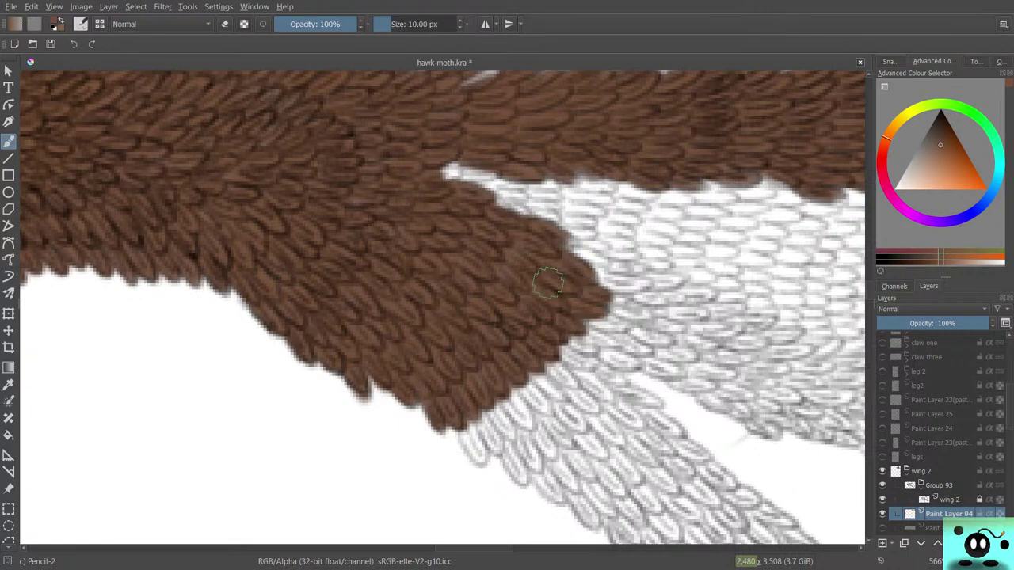
pyautogui.scroll(5, 548, 282)
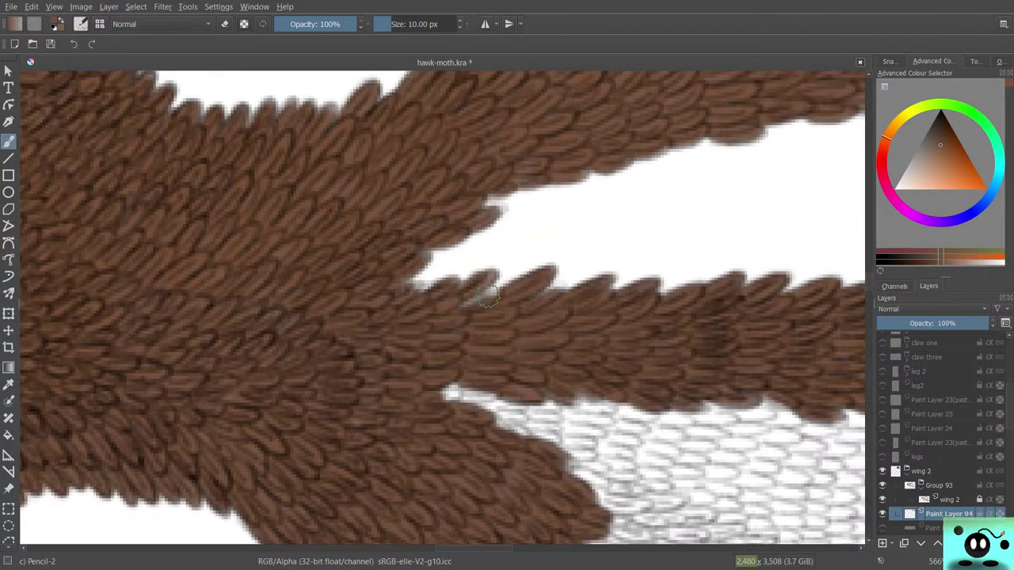
pyautogui.moveTo(488, 299); pyautogui.dragTo(445, 309)
pyautogui.moveTo(497, 285); pyautogui.dragTo(486, 273)
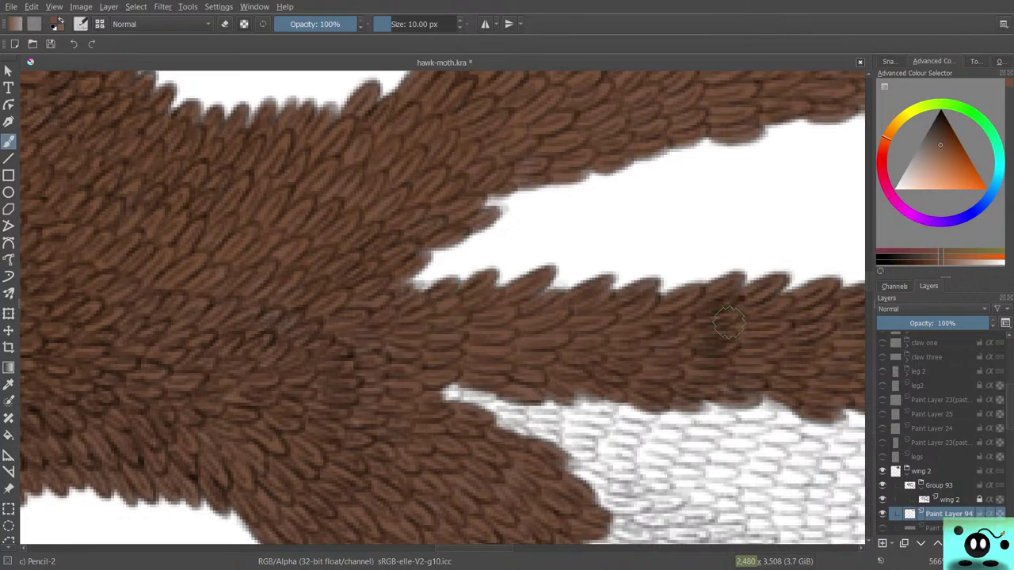
# Colour the grey scales brown at the fork of the two lower veins, up to the edge of the pale area.
pyautogui.scroll(-5, 716, 341)
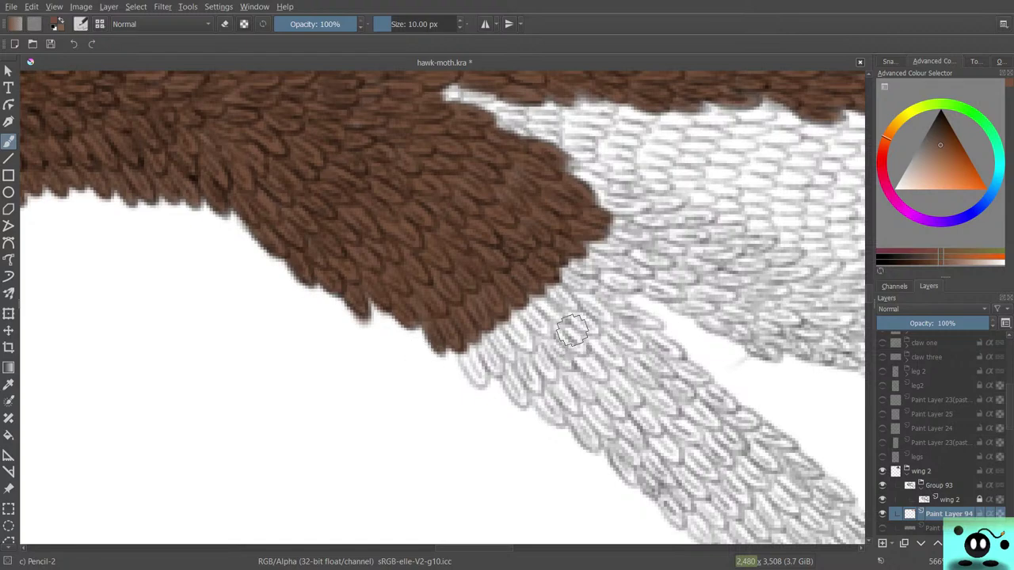
pyautogui.hscroll(5, 507, 522)
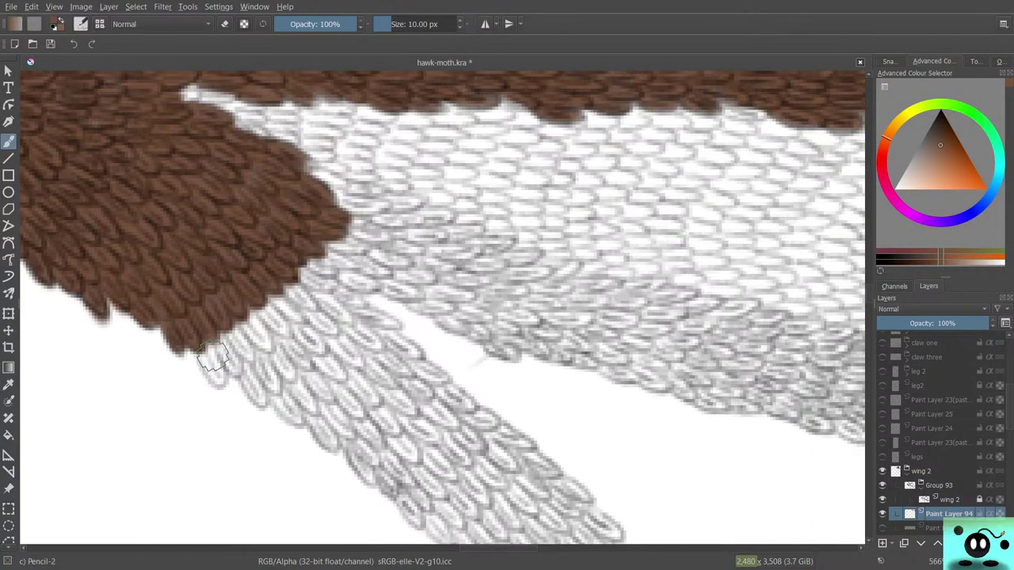
pyautogui.moveTo(212, 360)
pyautogui.mouseDown()
pyautogui.moveTo(214, 384)
pyautogui.moveTo(224, 342)
pyautogui.moveTo(234, 373)
pyautogui.moveTo(241, 341)
pyautogui.moveTo(237, 368)
pyautogui.moveTo(255, 348)
pyautogui.moveTo(230, 341)
pyautogui.moveTo(242, 361)
pyautogui.moveTo(254, 324)
pyautogui.moveTo(268, 339)
pyautogui.moveTo(259, 318)
pyautogui.moveTo(274, 325)
pyautogui.moveTo(250, 294)
pyautogui.moveTo(277, 301)
pyautogui.moveTo(294, 321)
pyautogui.moveTo(265, 284)
pyautogui.moveTo(297, 315)
pyautogui.moveTo(286, 286)
pyautogui.moveTo(309, 313)
pyautogui.moveTo(289, 293)
pyautogui.moveTo(313, 305)
pyautogui.moveTo(325, 279)
pyautogui.moveTo(291, 273)
pyautogui.mouseUp()
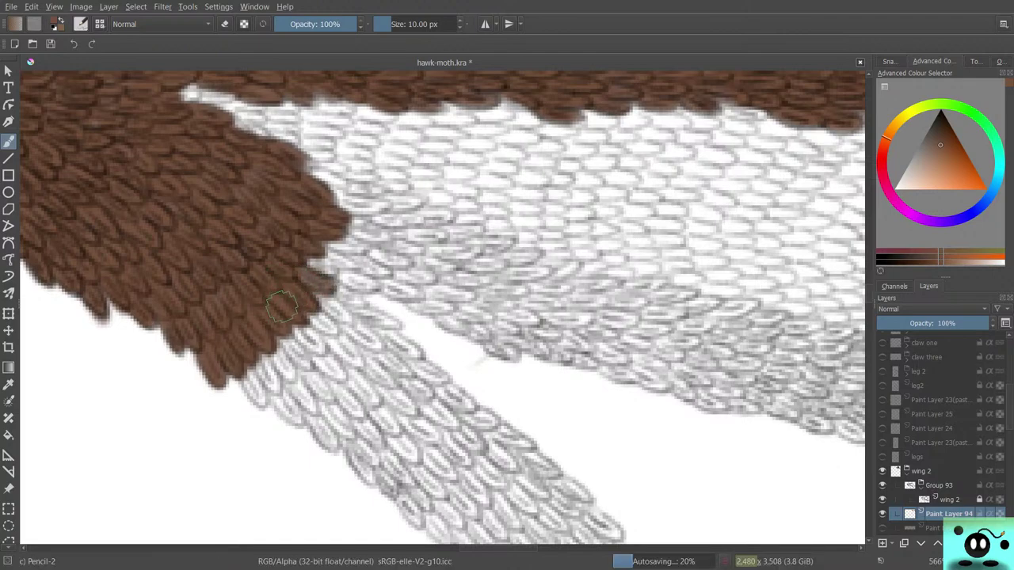
pyautogui.moveTo(319, 281)
pyautogui.mouseDown()
pyautogui.moveTo(284, 261)
pyautogui.moveTo(334, 273)
pyautogui.moveTo(325, 261)
pyautogui.moveTo(344, 258)
pyautogui.moveTo(317, 231)
pyautogui.moveTo(363, 250)
pyautogui.moveTo(283, 223)
pyautogui.moveTo(353, 218)
pyautogui.moveTo(345, 222)
pyautogui.moveTo(383, 237)
pyautogui.moveTo(336, 198)
pyautogui.moveTo(371, 211)
pyautogui.moveTo(340, 201)
pyautogui.moveTo(382, 202)
pyautogui.moveTo(358, 203)
pyautogui.mouseUp()
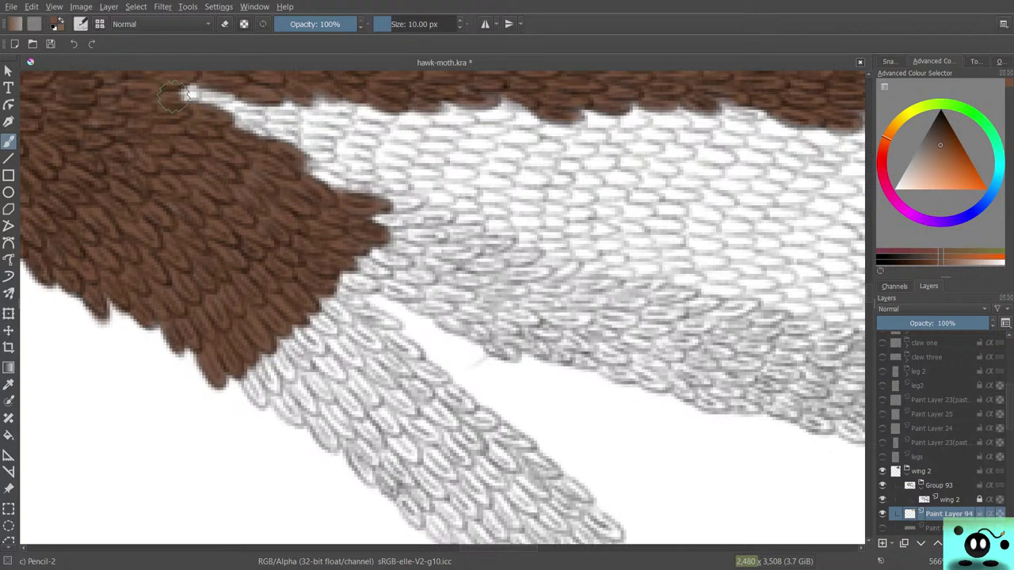
pyautogui.moveTo(311, 176)
pyautogui.mouseDown()
pyautogui.moveTo(301, 162)
pyautogui.moveTo(340, 186)
pyautogui.moveTo(312, 194)
pyautogui.mouseUp()
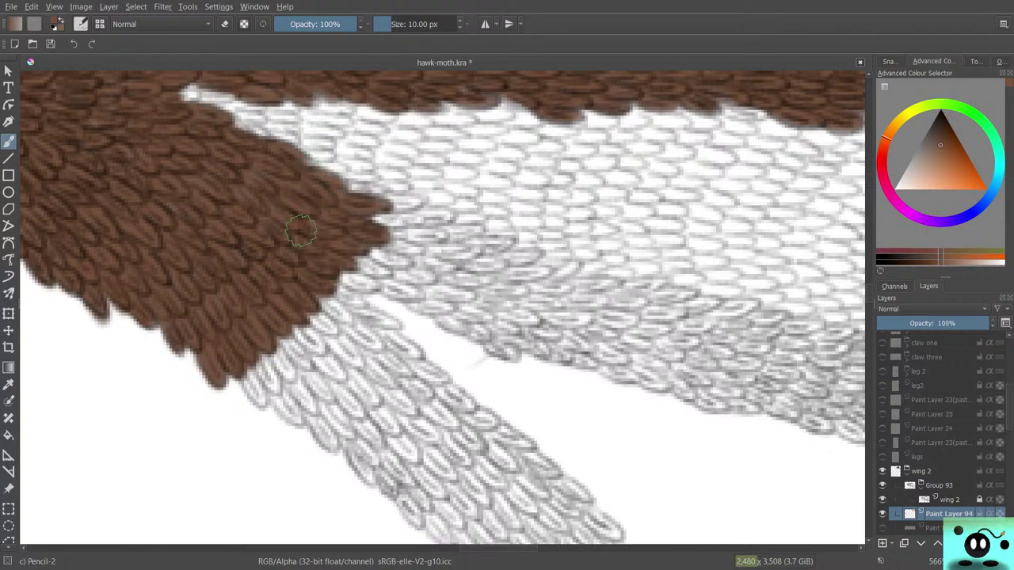
# Trim the excess brown along the edge of the pale area above the fork with the soft eraser at 7.12 px.
pyautogui.press('e')
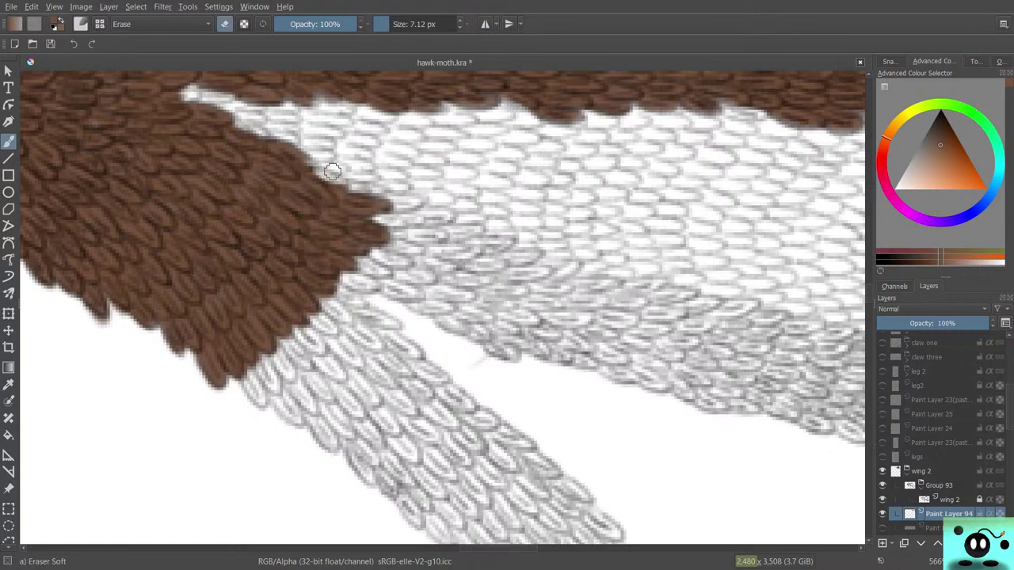
pyautogui.rightClick(331, 171)
pyautogui.rightClick(333, 170)
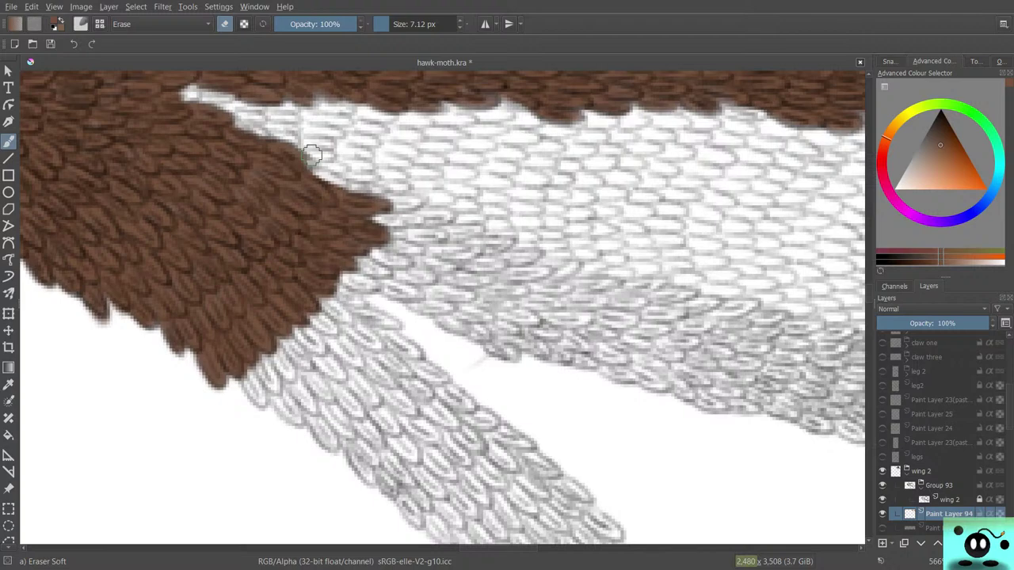
pyautogui.press('e')
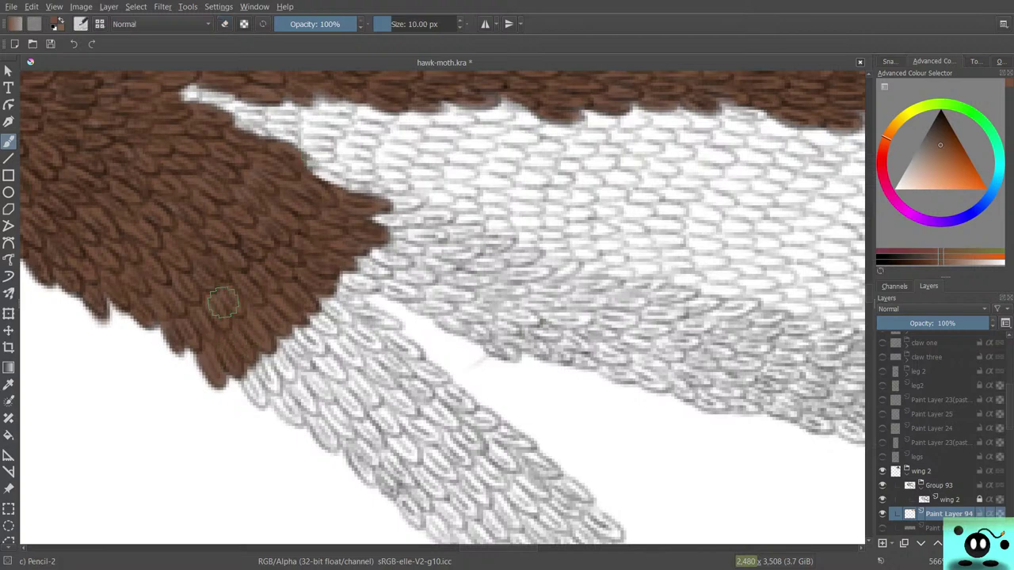
# Paint the first scale rows of the lowest vein brown just past the fork, across the vein's full width.
pyautogui.moveTo(253, 386)
pyautogui.mouseDown()
pyautogui.moveTo(259, 359)
pyautogui.moveTo(275, 388)
pyautogui.moveTo(261, 359)
pyautogui.moveTo(272, 347)
pyautogui.moveTo(267, 360)
pyautogui.moveTo(289, 375)
pyautogui.moveTo(267, 333)
pyautogui.moveTo(304, 359)
pyautogui.moveTo(286, 326)
pyautogui.moveTo(320, 344)
pyautogui.moveTo(277, 304)
pyautogui.mouseUp()
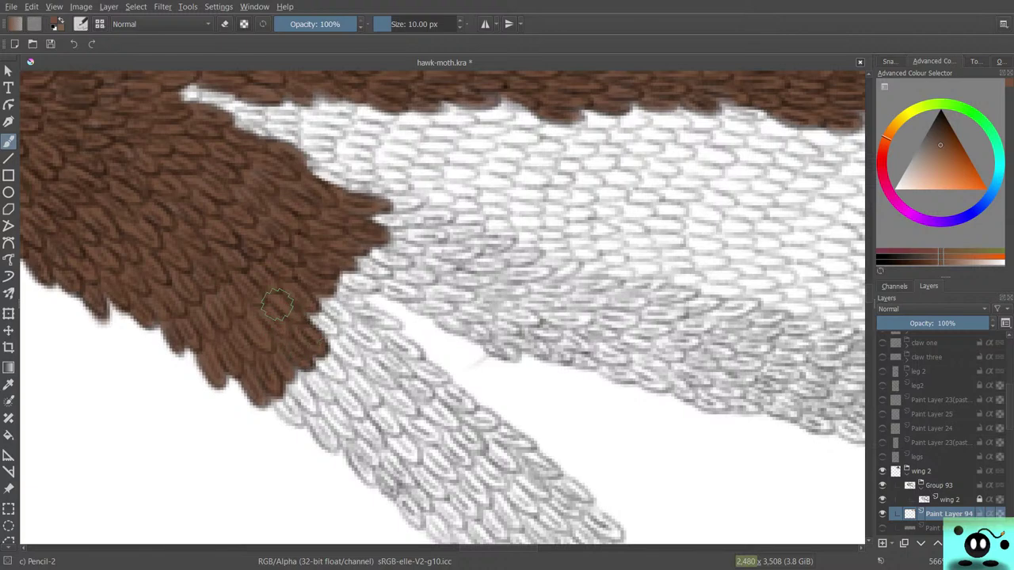
pyautogui.moveTo(322, 327)
pyautogui.mouseDown()
pyautogui.moveTo(296, 292)
pyautogui.moveTo(326, 298)
pyautogui.moveTo(294, 282)
pyautogui.moveTo(337, 309)
pyautogui.moveTo(312, 300)
pyautogui.moveTo(309, 313)
pyautogui.moveTo(282, 285)
pyautogui.moveTo(354, 285)
pyautogui.moveTo(346, 297)
pyautogui.moveTo(357, 301)
pyautogui.moveTo(345, 302)
pyautogui.moveTo(379, 320)
pyautogui.moveTo(375, 307)
pyautogui.moveTo(389, 322)
pyautogui.moveTo(347, 312)
pyautogui.moveTo(362, 320)
pyautogui.moveTo(353, 336)
pyautogui.moveTo(375, 341)
pyautogui.moveTo(360, 328)
pyautogui.moveTo(321, 352)
pyautogui.moveTo(341, 343)
pyautogui.moveTo(325, 330)
pyautogui.moveTo(348, 362)
pyautogui.moveTo(358, 359)
pyautogui.moveTo(331, 328)
pyautogui.mouseUp()
pyautogui.moveTo(329, 375)
pyautogui.mouseDown()
pyautogui.moveTo(318, 349)
pyautogui.moveTo(326, 357)
pyautogui.moveTo(298, 354)
pyautogui.moveTo(322, 363)
pyautogui.moveTo(292, 348)
pyautogui.moveTo(309, 379)
pyautogui.moveTo(282, 352)
pyautogui.moveTo(312, 404)
pyautogui.mouseUp()
pyautogui.moveTo(311, 413)
pyautogui.mouseDown()
pyautogui.moveTo(293, 391)
pyautogui.moveTo(292, 407)
pyautogui.moveTo(300, 403)
pyautogui.moveTo(282, 381)
pyautogui.moveTo(293, 397)
pyautogui.moveTo(264, 379)
pyautogui.moveTo(272, 419)
pyautogui.moveTo(275, 390)
pyautogui.moveTo(293, 407)
pyautogui.mouseUp()
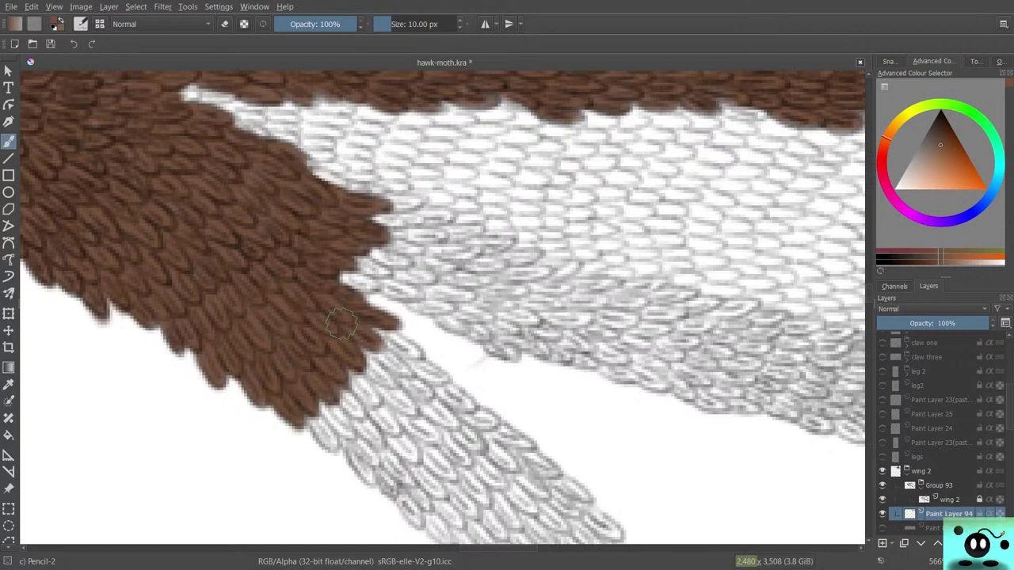
pyautogui.moveTo(400, 354)
pyautogui.mouseDown()
pyautogui.moveTo(367, 320)
pyautogui.moveTo(391, 340)
pyautogui.moveTo(377, 326)
pyautogui.moveTo(384, 334)
pyautogui.moveTo(360, 336)
pyautogui.moveTo(407, 373)
pyautogui.moveTo(380, 359)
pyautogui.moveTo(382, 351)
pyautogui.moveTo(361, 343)
pyautogui.moveTo(375, 369)
pyautogui.moveTo(350, 350)
pyautogui.moveTo(390, 385)
pyautogui.moveTo(348, 369)
pyautogui.moveTo(371, 410)
pyautogui.moveTo(362, 378)
pyautogui.moveTo(354, 403)
pyautogui.moveTo(368, 394)
pyautogui.moveTo(332, 408)
pyautogui.moveTo(340, 393)
pyautogui.moveTo(351, 412)
pyautogui.moveTo(340, 409)
pyautogui.moveTo(355, 404)
pyautogui.moveTo(338, 387)
pyautogui.moveTo(314, 394)
pyautogui.moveTo(343, 434)
pyautogui.moveTo(340, 416)
pyautogui.moveTo(319, 402)
pyautogui.moveTo(288, 417)
pyautogui.moveTo(315, 417)
pyautogui.moveTo(325, 442)
pyautogui.moveTo(334, 434)
pyautogui.moveTo(312, 405)
pyautogui.mouseUp()
# Continue the brown down the upper stretch of the lowest diagonal vein, covering the scales from edge to edge.
pyautogui.scroll(-5, 854, 267)
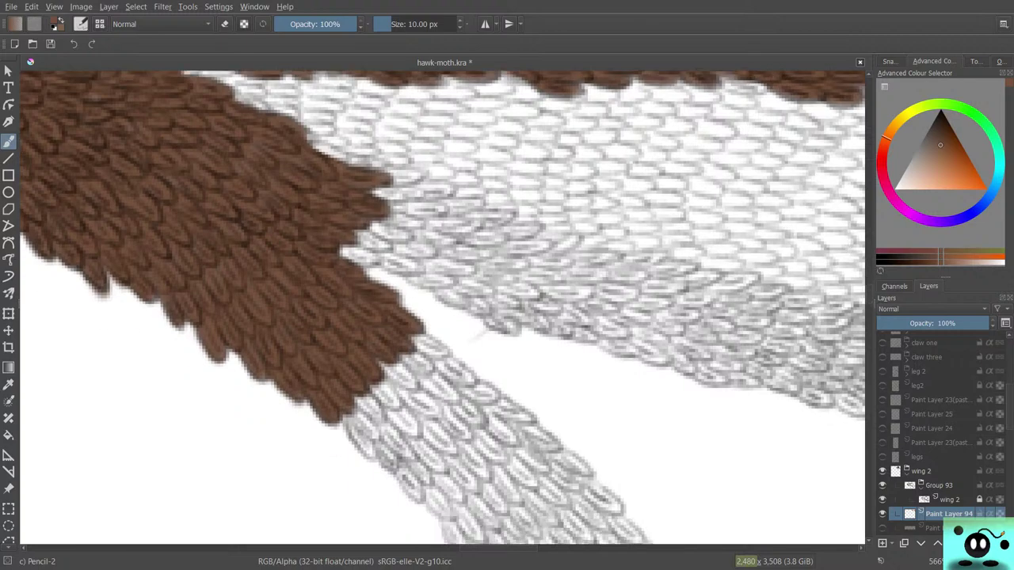
pyautogui.moveTo(345, 208)
pyautogui.mouseDown()
pyautogui.moveTo(368, 253)
pyautogui.moveTo(345, 206)
pyautogui.moveTo(377, 237)
pyautogui.moveTo(369, 190)
pyautogui.moveTo(348, 153)
pyautogui.mouseUp()
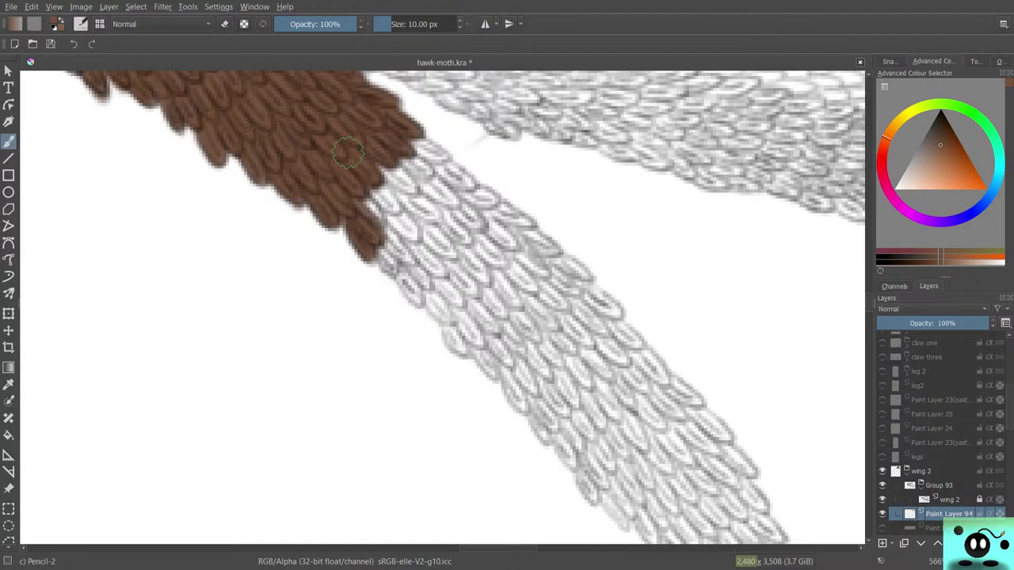
pyautogui.moveTo(349, 154)
pyautogui.mouseDown()
pyautogui.moveTo(367, 212)
pyautogui.moveTo(359, 197)
pyautogui.moveTo(377, 209)
pyautogui.moveTo(351, 188)
pyautogui.moveTo(356, 172)
pyautogui.moveTo(388, 211)
pyautogui.moveTo(364, 180)
pyautogui.moveTo(394, 206)
pyautogui.moveTo(399, 192)
pyautogui.moveTo(378, 163)
pyautogui.moveTo(408, 187)
pyautogui.moveTo(382, 164)
pyautogui.moveTo(423, 170)
pyautogui.moveTo(406, 157)
pyautogui.moveTo(413, 133)
pyautogui.moveTo(401, 129)
pyautogui.moveTo(434, 158)
pyautogui.mouseUp()
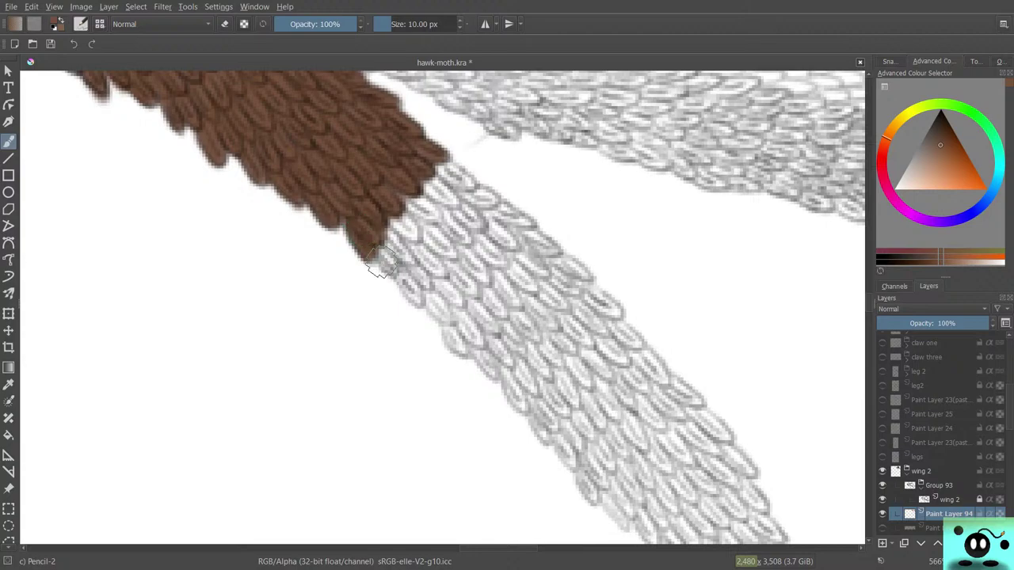
pyautogui.moveTo(381, 259)
pyautogui.mouseDown()
pyautogui.moveTo(371, 231)
pyautogui.moveTo(400, 244)
pyautogui.moveTo(375, 219)
pyautogui.moveTo(385, 210)
pyautogui.moveTo(366, 182)
pyautogui.moveTo(404, 231)
pyautogui.moveTo(404, 222)
pyautogui.moveTo(416, 236)
pyautogui.moveTo(391, 206)
pyautogui.moveTo(399, 192)
pyautogui.moveTo(435, 216)
pyautogui.moveTo(387, 173)
pyautogui.moveTo(387, 143)
pyautogui.moveTo(447, 203)
pyautogui.moveTo(445, 179)
pyautogui.moveTo(410, 173)
pyautogui.moveTo(431, 188)
pyautogui.moveTo(442, 173)
pyautogui.moveTo(453, 176)
pyautogui.moveTo(389, 120)
pyautogui.moveTo(468, 181)
pyautogui.moveTo(460, 194)
pyautogui.moveTo(447, 190)
pyautogui.moveTo(484, 202)
pyautogui.moveTo(437, 192)
pyautogui.moveTo(477, 215)
pyautogui.moveTo(424, 203)
pyautogui.moveTo(452, 242)
pyautogui.moveTo(438, 214)
pyautogui.moveTo(449, 226)
pyautogui.moveTo(376, 175)
pyautogui.moveTo(434, 242)
pyautogui.moveTo(407, 218)
pyautogui.moveTo(455, 250)
pyautogui.moveTo(436, 219)
pyautogui.moveTo(431, 246)
pyautogui.moveTo(399, 231)
pyautogui.moveTo(440, 272)
pyautogui.moveTo(408, 238)
pyautogui.moveTo(423, 277)
pyautogui.moveTo(397, 252)
pyautogui.moveTo(413, 295)
pyautogui.moveTo(398, 269)
pyautogui.mouseUp()
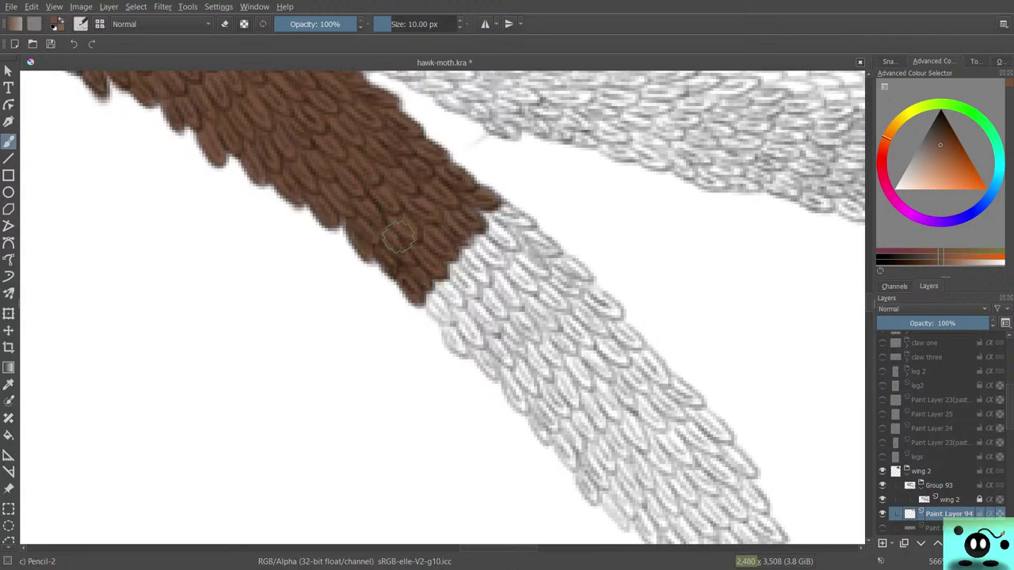
pyautogui.moveTo(509, 217)
pyautogui.mouseDown()
pyautogui.moveTo(479, 211)
pyautogui.moveTo(510, 243)
pyautogui.moveTo(483, 214)
pyautogui.moveTo(494, 232)
pyautogui.moveTo(484, 247)
pyautogui.moveTo(473, 239)
pyautogui.moveTo(475, 255)
pyautogui.moveTo(494, 266)
pyautogui.moveTo(500, 255)
pyautogui.moveTo(477, 231)
pyautogui.moveTo(455, 241)
pyautogui.moveTo(484, 271)
pyautogui.moveTo(473, 251)
pyautogui.moveTo(451, 244)
pyautogui.moveTo(482, 274)
pyautogui.moveTo(457, 247)
pyautogui.moveTo(453, 260)
pyautogui.moveTo(473, 296)
pyautogui.moveTo(457, 258)
pyautogui.moveTo(470, 287)
pyautogui.moveTo(445, 281)
pyautogui.moveTo(460, 303)
pyautogui.moveTo(434, 277)
pyautogui.moveTo(424, 291)
pyautogui.moveTo(441, 320)
pyautogui.moveTo(430, 294)
pyautogui.moveTo(449, 314)
pyautogui.moveTo(429, 278)
pyautogui.moveTo(461, 319)
pyautogui.moveTo(454, 337)
pyautogui.moveTo(446, 330)
pyautogui.moveTo(456, 343)
pyautogui.moveTo(455, 330)
pyautogui.moveTo(471, 323)
pyautogui.moveTo(449, 306)
pyautogui.moveTo(476, 340)
pyautogui.moveTo(468, 301)
pyautogui.moveTo(495, 329)
pyautogui.moveTo(446, 299)
pyautogui.mouseUp()
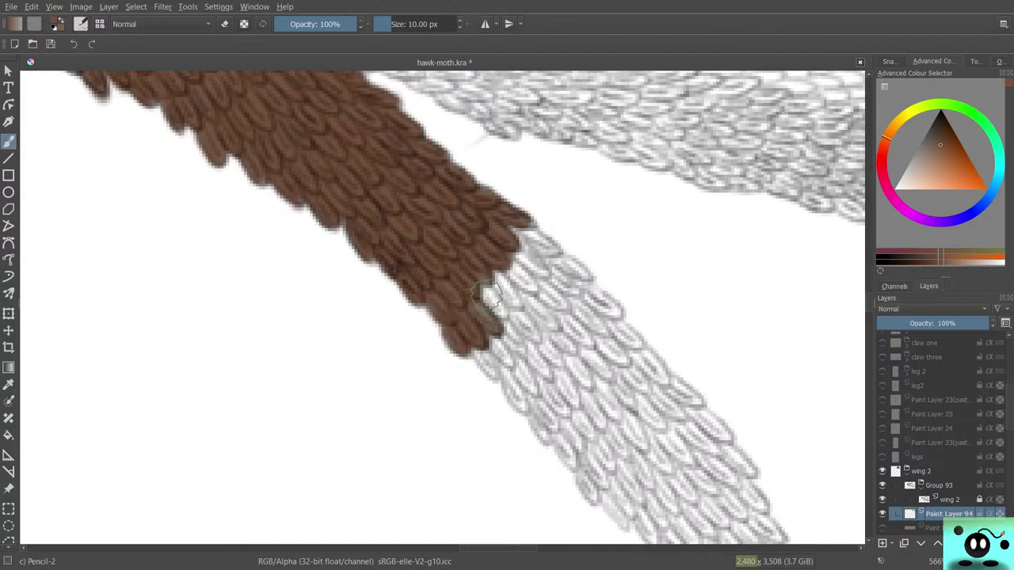
# Colour the middle stretch of the lowest vein brown, filling the uncoloured notches between the painted rows.
pyautogui.moveTo(487, 297)
pyautogui.mouseDown()
pyautogui.moveTo(471, 276)
pyautogui.moveTo(501, 320)
pyautogui.moveTo(492, 302)
pyautogui.moveTo(460, 294)
pyautogui.moveTo(485, 325)
pyautogui.moveTo(497, 281)
pyautogui.moveTo(479, 254)
pyautogui.moveTo(516, 300)
pyautogui.moveTo(489, 246)
pyautogui.moveTo(514, 275)
pyautogui.moveTo(452, 201)
pyautogui.moveTo(523, 230)
pyautogui.moveTo(521, 251)
pyautogui.moveTo(506, 244)
pyautogui.moveTo(516, 251)
pyautogui.moveTo(509, 224)
pyautogui.moveTo(545, 248)
pyautogui.moveTo(493, 228)
pyautogui.moveTo(557, 279)
pyautogui.moveTo(538, 250)
pyautogui.moveTo(548, 253)
pyautogui.moveTo(538, 262)
pyautogui.moveTo(575, 292)
pyautogui.moveTo(529, 260)
pyautogui.moveTo(563, 313)
pyautogui.moveTo(521, 287)
pyautogui.moveTo(551, 330)
pyautogui.moveTo(526, 293)
pyautogui.moveTo(546, 319)
pyautogui.moveTo(520, 333)
pyautogui.moveTo(533, 333)
pyautogui.moveTo(511, 313)
pyautogui.moveTo(526, 325)
pyautogui.moveTo(490, 312)
pyautogui.moveTo(524, 355)
pyautogui.moveTo(506, 290)
pyautogui.moveTo(508, 336)
pyautogui.moveTo(523, 350)
pyautogui.moveTo(492, 342)
pyautogui.moveTo(510, 365)
pyautogui.moveTo(497, 348)
pyautogui.moveTo(484, 370)
pyautogui.moveTo(472, 342)
pyautogui.moveTo(511, 377)
pyautogui.moveTo(523, 406)
pyautogui.moveTo(513, 370)
pyautogui.moveTo(527, 361)
pyautogui.moveTo(529, 388)
pyautogui.moveTo(532, 358)
pyautogui.mouseUp()
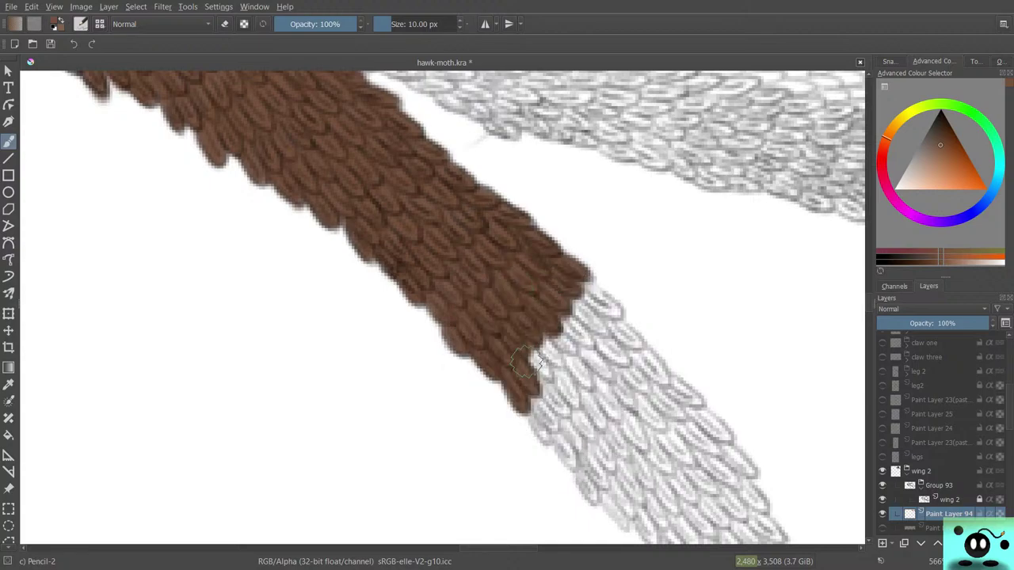
pyautogui.moveTo(538, 360)
pyautogui.mouseDown()
pyautogui.moveTo(536, 334)
pyautogui.moveTo(558, 356)
pyautogui.moveTo(558, 337)
pyautogui.moveTo(576, 350)
pyautogui.moveTo(578, 303)
pyautogui.moveTo(562, 346)
pyautogui.moveTo(579, 342)
pyautogui.moveTo(558, 295)
pyautogui.moveTo(603, 329)
pyautogui.moveTo(581, 294)
pyautogui.moveTo(611, 312)
pyautogui.moveTo(598, 292)
pyautogui.moveTo(616, 314)
pyautogui.moveTo(581, 292)
pyautogui.moveTo(576, 318)
pyautogui.moveTo(523, 248)
pyautogui.moveTo(545, 354)
pyautogui.moveTo(533, 400)
pyautogui.moveTo(544, 430)
pyautogui.moveTo(533, 396)
pyautogui.moveTo(555, 422)
pyautogui.moveTo(552, 400)
pyautogui.moveTo(564, 411)
pyautogui.moveTo(537, 372)
pyautogui.moveTo(575, 401)
pyautogui.moveTo(519, 311)
pyautogui.mouseUp()
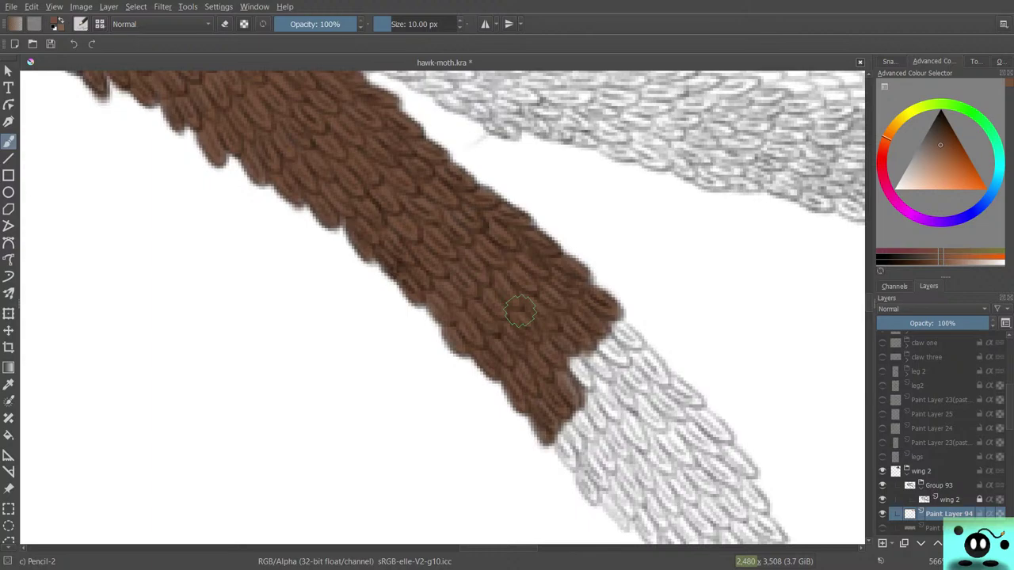
pyautogui.moveTo(585, 339)
pyautogui.mouseDown()
pyautogui.moveTo(580, 373)
pyautogui.moveTo(572, 357)
pyautogui.moveTo(583, 376)
pyautogui.moveTo(564, 355)
pyautogui.moveTo(566, 400)
pyautogui.moveTo(567, 375)
pyautogui.moveTo(552, 375)
pyautogui.moveTo(556, 410)
pyautogui.mouseUp()
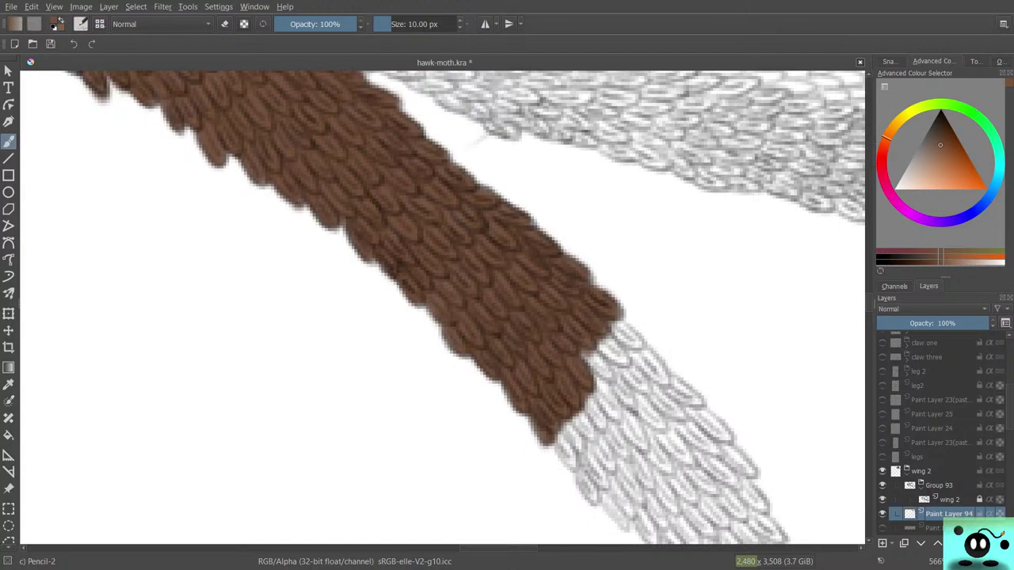
pyautogui.moveTo(598, 376)
pyautogui.mouseDown()
pyautogui.moveTo(580, 345)
pyautogui.moveTo(607, 376)
pyautogui.moveTo(608, 355)
pyautogui.moveTo(624, 366)
pyautogui.moveTo(587, 323)
pyautogui.moveTo(628, 362)
pyautogui.moveTo(625, 334)
pyautogui.moveTo(634, 348)
pyautogui.moveTo(604, 314)
pyautogui.moveTo(664, 382)
pyautogui.moveTo(607, 335)
pyautogui.moveTo(643, 392)
pyautogui.moveTo(599, 353)
pyautogui.moveTo(634, 388)
pyautogui.moveTo(607, 370)
pyautogui.moveTo(609, 382)
pyautogui.moveTo(581, 377)
pyautogui.moveTo(606, 388)
pyautogui.moveTo(589, 379)
pyautogui.moveTo(582, 392)
pyautogui.moveTo(601, 412)
pyautogui.moveTo(622, 414)
pyautogui.moveTo(587, 421)
pyautogui.moveTo(604, 430)
pyautogui.moveTo(588, 399)
pyautogui.moveTo(571, 396)
pyautogui.moveTo(595, 430)
pyautogui.moveTo(586, 400)
pyautogui.moveTo(579, 433)
pyautogui.moveTo(593, 435)
pyautogui.moveTo(563, 412)
pyautogui.moveTo(574, 451)
pyautogui.moveTo(550, 416)
pyautogui.moveTo(596, 487)
pyautogui.moveTo(594, 456)
pyautogui.moveTo(578, 435)
pyautogui.moveTo(594, 491)
pyautogui.moveTo(594, 435)
pyautogui.moveTo(610, 451)
pyautogui.moveTo(610, 431)
pyautogui.moveTo(636, 452)
pyautogui.moveTo(582, 352)
pyautogui.moveTo(638, 462)
pyautogui.moveTo(588, 475)
pyautogui.moveTo(630, 429)
pyautogui.moveTo(638, 448)
pyautogui.moveTo(622, 404)
pyautogui.moveTo(654, 428)
pyautogui.moveTo(639, 393)
pyautogui.moveTo(645, 420)
pyautogui.mouseUp()
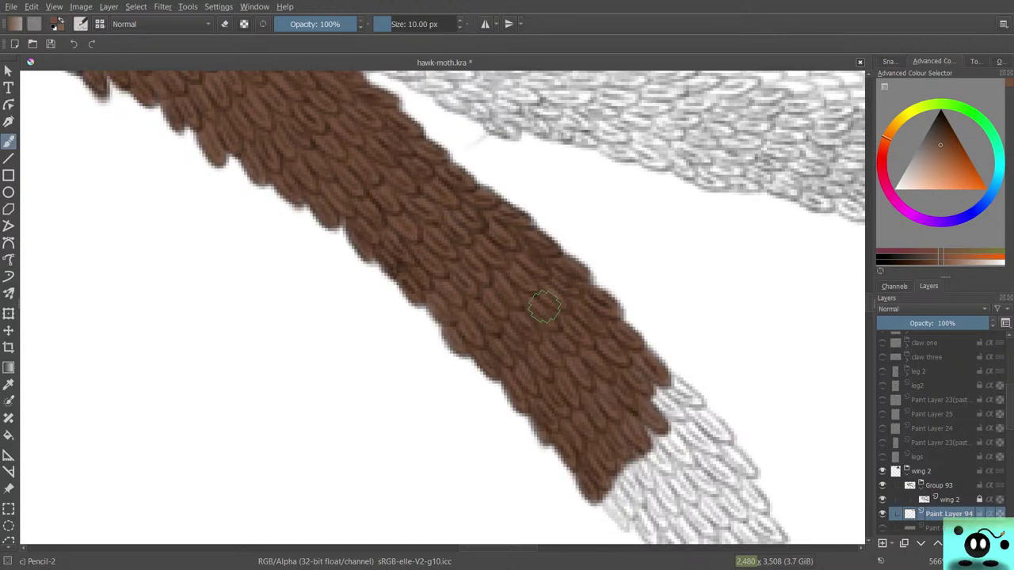
pyautogui.moveTo(646, 398)
pyautogui.mouseDown()
pyautogui.moveTo(677, 409)
pyautogui.moveTo(636, 373)
pyautogui.moveTo(675, 414)
pyautogui.moveTo(641, 380)
pyautogui.moveTo(689, 396)
pyautogui.moveTo(682, 374)
pyautogui.moveTo(697, 403)
pyautogui.moveTo(636, 377)
pyautogui.mouseUp()
# Erase the stray grey dab in the blank area beside the lowest vein with the soft eraser.
pyautogui.scroll(-3, 854, 267)
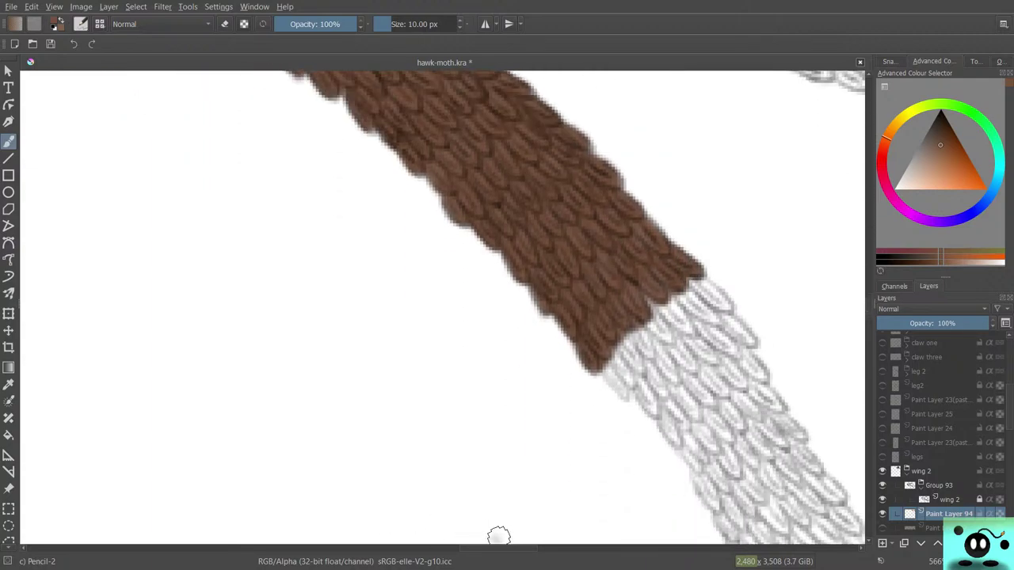
pyautogui.moveTo(498, 538); pyautogui.dragTo(499, 395)
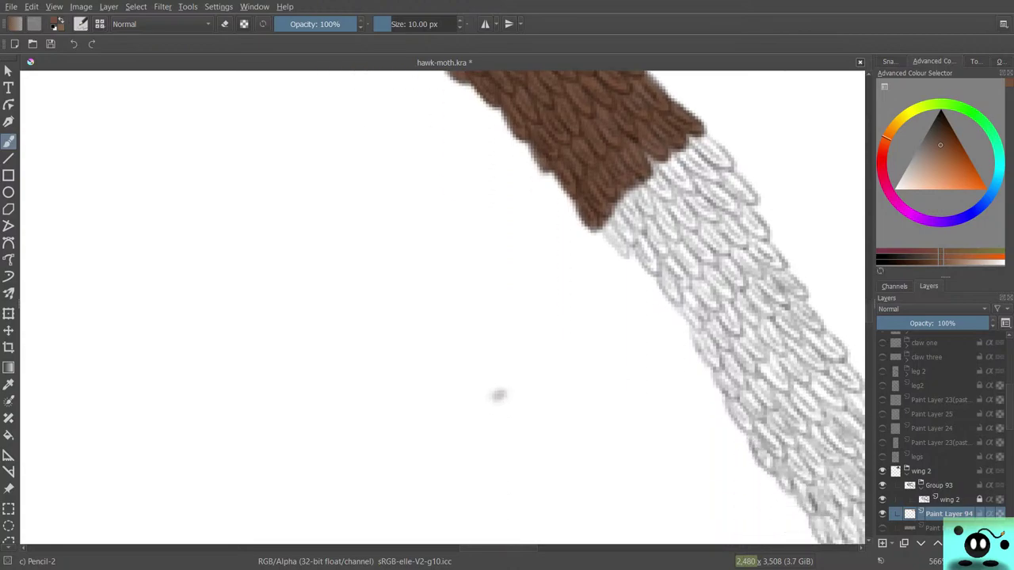
pyautogui.press('e')
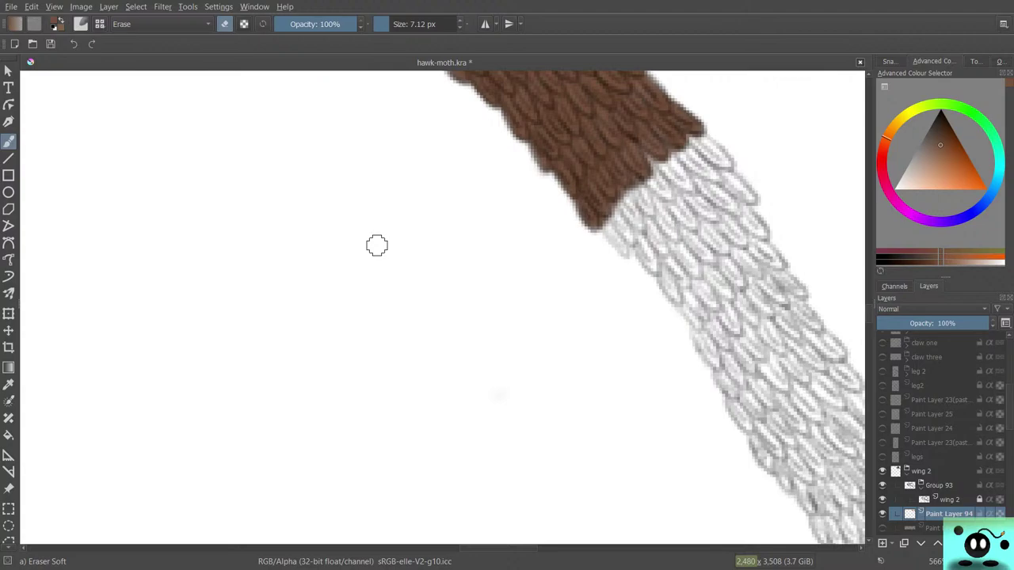
pyautogui.press('e')
# Carry the brown Pencil-2 colouring on past the middle of the lowest vein, filling the steeper-running scales across its width.
pyautogui.moveTo(689, 136)
pyautogui.mouseDown()
pyautogui.moveTo(722, 162)
pyautogui.moveTo(717, 147)
pyautogui.moveTo(670, 130)
pyautogui.moveTo(709, 178)
pyautogui.moveTo(671, 145)
pyautogui.moveTo(698, 179)
pyautogui.moveTo(667, 133)
pyautogui.moveTo(650, 137)
pyautogui.moveTo(692, 186)
pyautogui.moveTo(648, 144)
pyautogui.moveTo(681, 186)
pyautogui.moveTo(642, 117)
pyautogui.mouseUp()
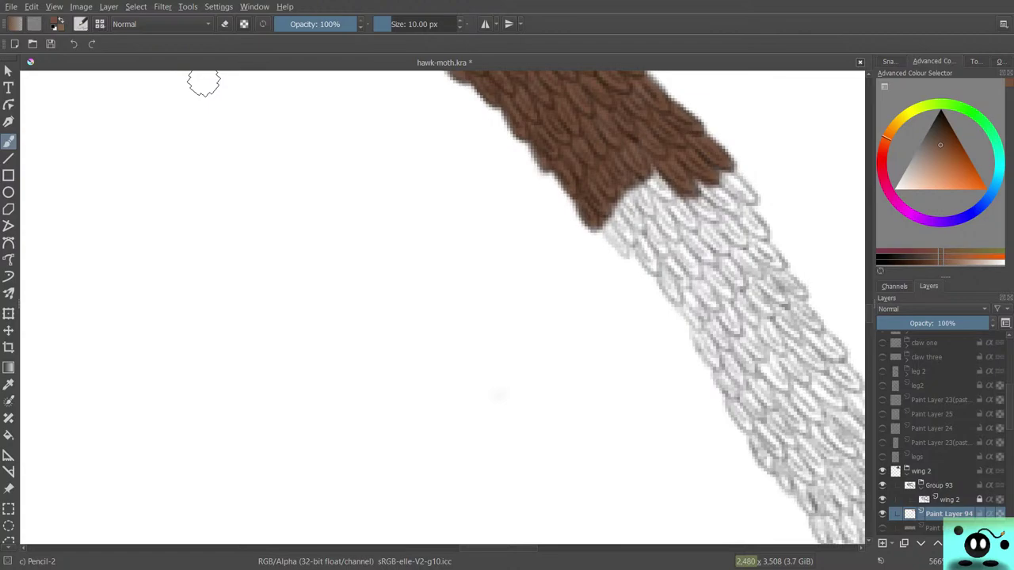
pyautogui.moveTo(660, 171)
pyautogui.mouseDown()
pyautogui.moveTo(670, 193)
pyautogui.moveTo(627, 155)
pyautogui.moveTo(634, 187)
pyautogui.moveTo(651, 201)
pyautogui.moveTo(625, 176)
pyautogui.moveTo(645, 211)
pyautogui.moveTo(614, 187)
pyautogui.moveTo(632, 182)
pyautogui.moveTo(648, 205)
pyautogui.moveTo(653, 193)
pyautogui.moveTo(597, 151)
pyautogui.moveTo(629, 219)
pyautogui.moveTo(636, 202)
pyautogui.moveTo(633, 230)
pyautogui.moveTo(633, 209)
pyautogui.moveTo(599, 198)
pyautogui.moveTo(626, 233)
pyautogui.moveTo(606, 201)
pyautogui.moveTo(601, 212)
pyautogui.moveTo(633, 239)
pyautogui.moveTo(583, 198)
pyautogui.moveTo(597, 215)
pyautogui.moveTo(598, 199)
pyautogui.moveTo(645, 232)
pyautogui.moveTo(627, 224)
pyautogui.moveTo(651, 264)
pyautogui.moveTo(631, 214)
pyautogui.moveTo(655, 245)
pyautogui.moveTo(643, 210)
pyautogui.moveTo(677, 234)
pyautogui.moveTo(600, 75)
pyautogui.moveTo(667, 229)
pyautogui.moveTo(662, 208)
pyautogui.moveTo(679, 228)
pyautogui.moveTo(662, 184)
pyautogui.moveTo(685, 208)
pyautogui.moveTo(657, 177)
pyautogui.moveTo(716, 216)
pyautogui.moveTo(675, 169)
pyautogui.moveTo(737, 204)
pyautogui.moveTo(709, 174)
pyautogui.moveTo(670, 157)
pyautogui.moveTo(690, 155)
pyautogui.moveTo(748, 197)
pyautogui.moveTo(733, 179)
pyautogui.moveTo(740, 186)
pyautogui.moveTo(697, 160)
pyautogui.moveTo(759, 233)
pyautogui.moveTo(753, 210)
pyautogui.moveTo(732, 234)
pyautogui.moveTo(697, 206)
pyautogui.moveTo(740, 237)
pyautogui.moveTo(695, 218)
pyautogui.moveTo(717, 241)
pyautogui.moveTo(663, 196)
pyautogui.moveTo(697, 249)
pyautogui.moveTo(681, 230)
pyautogui.moveTo(673, 269)
pyautogui.moveTo(693, 261)
pyautogui.moveTo(669, 241)
pyautogui.moveTo(675, 277)
pyautogui.moveTo(680, 252)
pyautogui.moveTo(662, 283)
pyautogui.moveTo(669, 270)
pyautogui.moveTo(636, 221)
pyautogui.moveTo(697, 320)
pyautogui.moveTo(695, 278)
pyautogui.moveTo(709, 295)
pyautogui.moveTo(701, 261)
pyautogui.moveTo(727, 286)
pyautogui.moveTo(717, 251)
pyautogui.moveTo(725, 277)
pyautogui.moveTo(756, 269)
pyautogui.moveTo(749, 244)
pyautogui.moveTo(785, 265)
pyautogui.moveTo(776, 253)
pyautogui.moveTo(729, 269)
pyautogui.mouseUp()
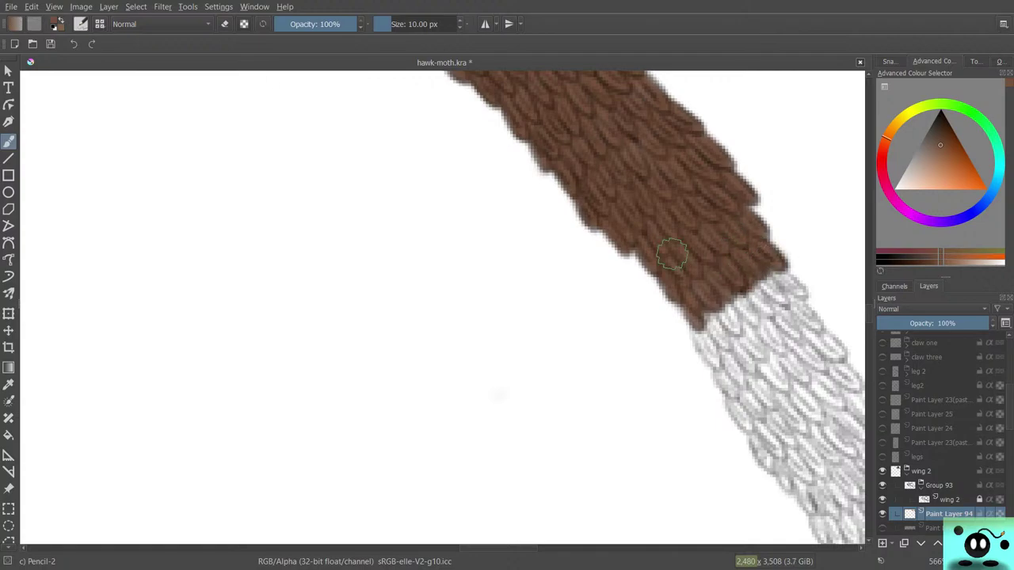
pyautogui.moveTo(689, 349)
pyautogui.mouseDown()
pyautogui.moveTo(693, 311)
pyautogui.moveTo(712, 360)
pyautogui.moveTo(705, 313)
pyautogui.moveTo(725, 344)
pyautogui.moveTo(705, 312)
pyautogui.moveTo(707, 300)
pyautogui.moveTo(727, 322)
pyautogui.moveTo(714, 287)
pyautogui.moveTo(736, 323)
pyautogui.moveTo(710, 306)
pyautogui.moveTo(726, 338)
pyautogui.moveTo(689, 276)
pyautogui.moveTo(697, 333)
pyautogui.mouseUp()
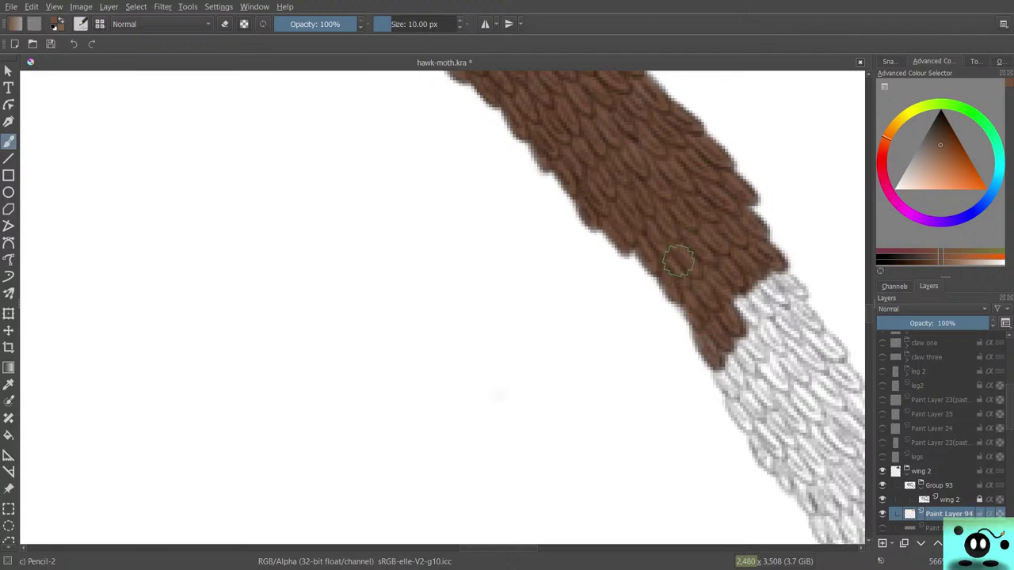
pyautogui.moveTo(748, 299)
pyautogui.mouseDown()
pyautogui.moveTo(724, 275)
pyautogui.moveTo(769, 309)
pyautogui.moveTo(758, 274)
pyautogui.moveTo(793, 290)
pyautogui.moveTo(753, 263)
pyautogui.moveTo(794, 293)
pyautogui.moveTo(776, 288)
pyautogui.moveTo(780, 306)
pyautogui.moveTo(735, 284)
pyautogui.moveTo(724, 311)
pyautogui.mouseUp()
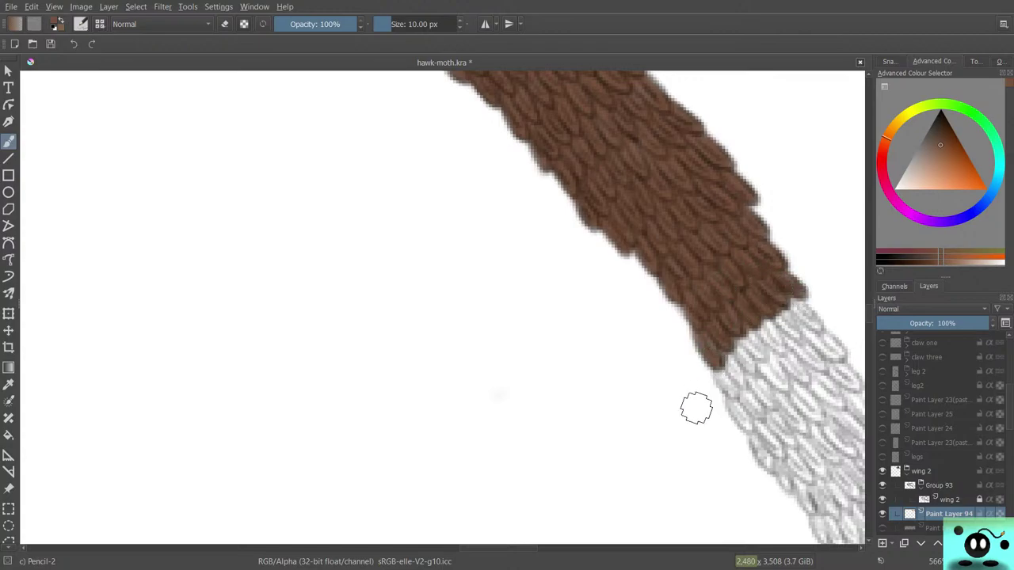
# Paint the next few rows of the lowest vein brown where it narrows, evening out the colour front from edge to edge.
pyautogui.scroll(-3, 847, 301)
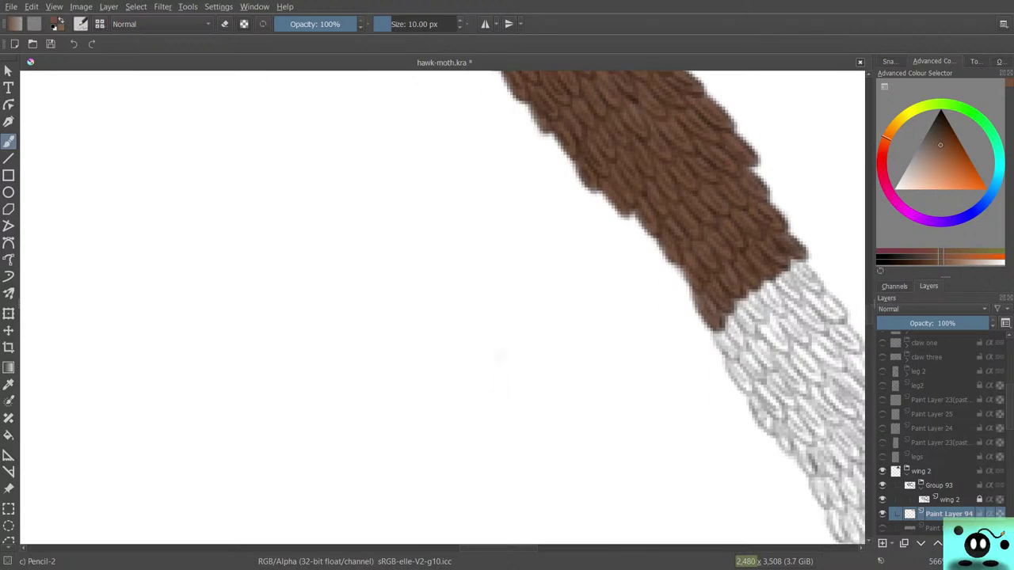
pyautogui.hscroll(5, 475, 531)
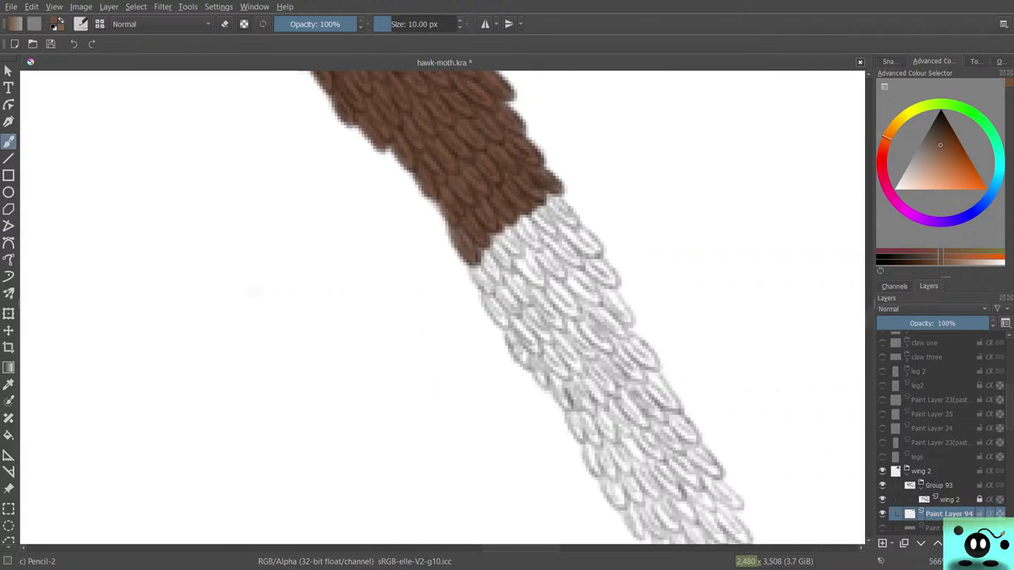
pyautogui.moveTo(376, 274)
pyautogui.mouseDown()
pyautogui.moveTo(399, 292)
pyautogui.moveTo(363, 218)
pyautogui.moveTo(393, 279)
pyautogui.moveTo(400, 256)
pyautogui.moveTo(374, 217)
pyautogui.moveTo(412, 279)
pyautogui.moveTo(365, 212)
pyautogui.moveTo(414, 261)
pyautogui.moveTo(424, 234)
pyautogui.mouseUp()
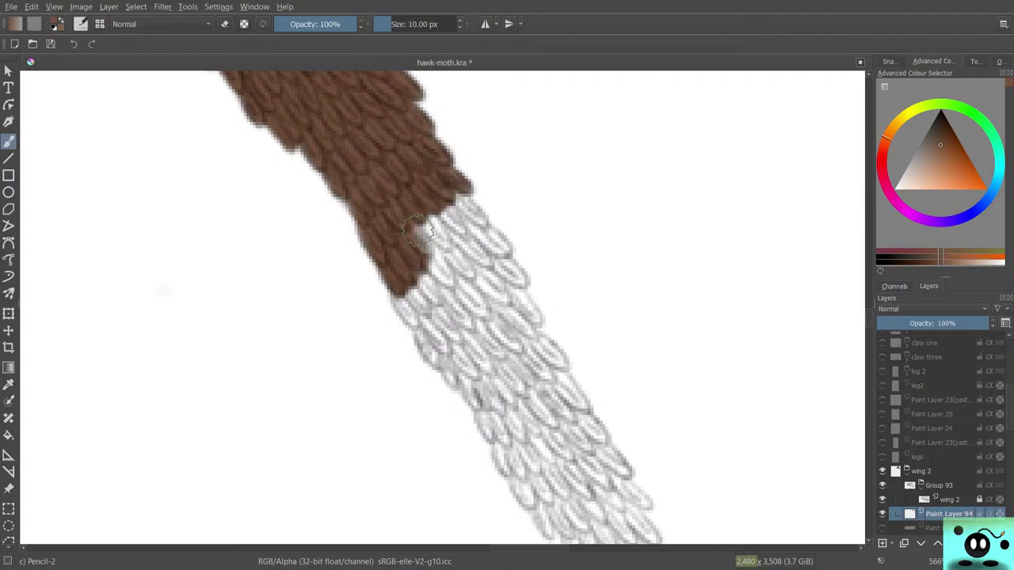
pyautogui.moveTo(418, 229)
pyautogui.mouseDown()
pyautogui.moveTo(441, 253)
pyautogui.moveTo(424, 217)
pyautogui.moveTo(449, 244)
pyautogui.moveTo(425, 213)
pyautogui.moveTo(437, 230)
pyautogui.moveTo(446, 219)
pyautogui.moveTo(470, 236)
pyautogui.moveTo(443, 205)
pyautogui.moveTo(446, 215)
pyautogui.moveTo(466, 230)
pyautogui.moveTo(445, 188)
pyautogui.moveTo(478, 219)
pyautogui.moveTo(404, 187)
pyautogui.mouseUp()
pyautogui.moveTo(495, 247)
pyautogui.mouseDown()
pyautogui.moveTo(473, 223)
pyautogui.moveTo(464, 225)
pyautogui.moveTo(451, 238)
pyautogui.moveTo(483, 259)
pyautogui.moveTo(469, 242)
pyautogui.moveTo(439, 260)
pyautogui.moveTo(468, 274)
pyautogui.moveTo(441, 246)
pyautogui.moveTo(471, 278)
pyautogui.moveTo(420, 266)
pyautogui.moveTo(441, 280)
pyautogui.moveTo(421, 241)
pyautogui.moveTo(441, 275)
pyautogui.moveTo(426, 284)
pyautogui.moveTo(442, 293)
pyautogui.moveTo(417, 267)
pyautogui.moveTo(434, 292)
pyautogui.mouseUp()
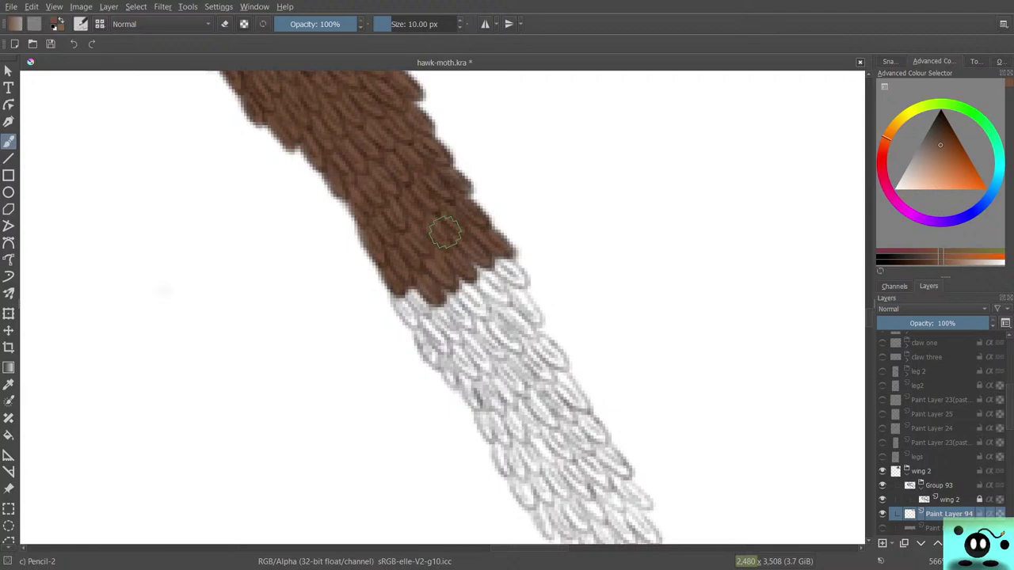
pyautogui.moveTo(408, 283)
pyautogui.mouseDown()
pyautogui.moveTo(404, 305)
pyautogui.moveTo(416, 316)
pyautogui.moveTo(397, 295)
pyautogui.moveTo(420, 327)
pyautogui.moveTo(385, 283)
pyautogui.moveTo(412, 317)
pyautogui.mouseUp()
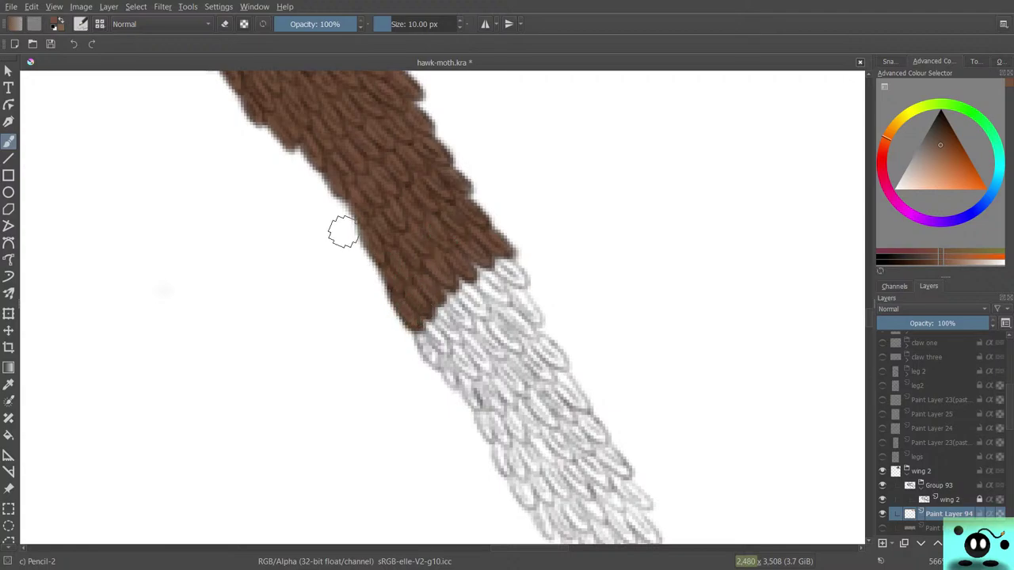
pyautogui.scroll(-5, 442, 307)
pyautogui.scroll(6, 442, 307)
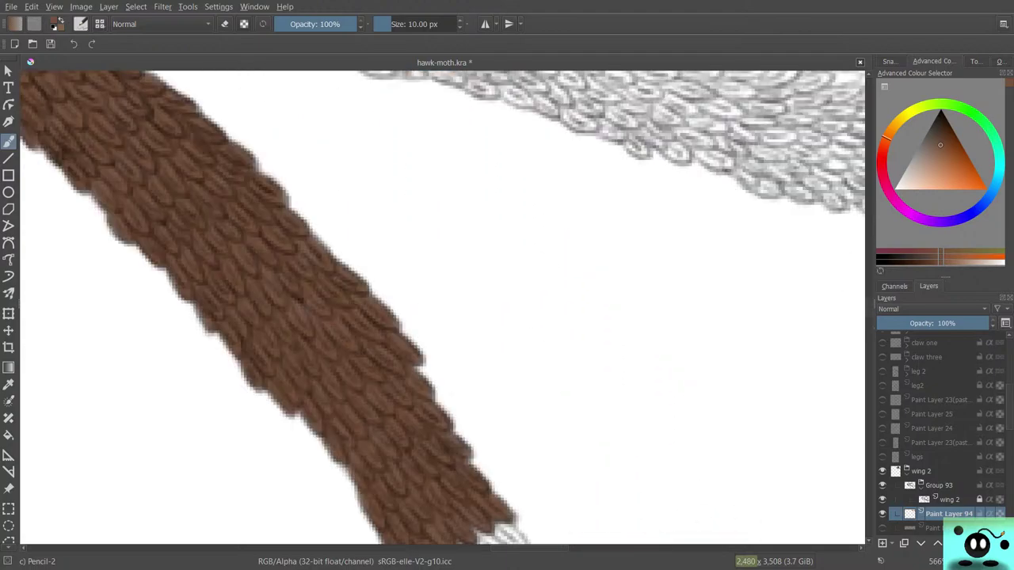
# Colour the next rows of grey scales brown across the lowest vein's width, starting from the notched colour front.
pyautogui.scroll(-3, 442, 308)
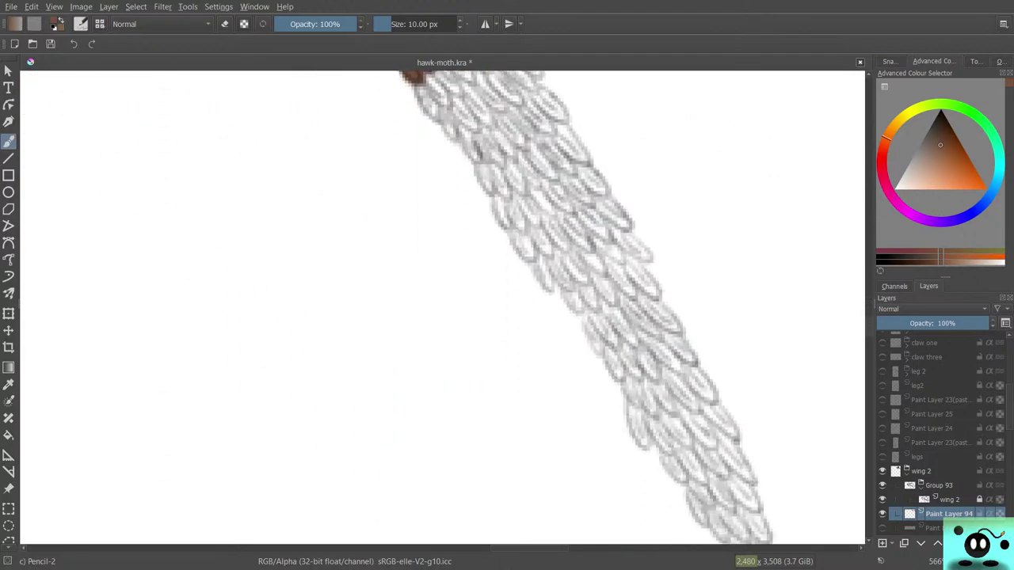
pyautogui.scroll(3, 442, 307)
pyautogui.moveTo(434, 253)
pyautogui.mouseDown()
pyautogui.moveTo(411, 213)
pyautogui.moveTo(448, 263)
pyautogui.moveTo(415, 203)
pyautogui.moveTo(443, 231)
pyautogui.moveTo(420, 218)
pyautogui.moveTo(424, 261)
pyautogui.mouseUp()
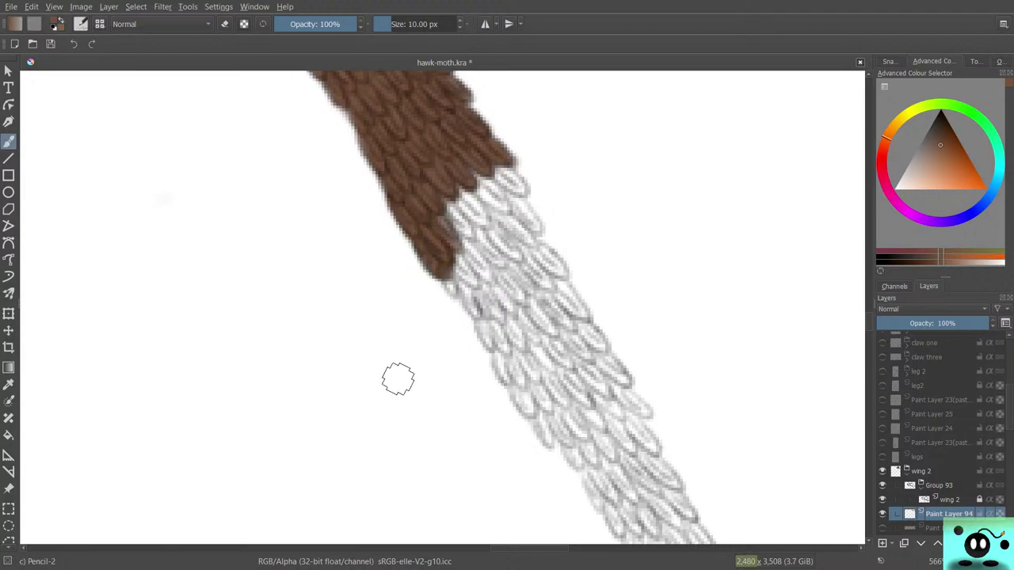
pyautogui.moveTo(458, 211)
pyautogui.mouseDown()
pyautogui.moveTo(454, 242)
pyautogui.moveTo(449, 214)
pyautogui.moveTo(467, 206)
pyautogui.moveTo(432, 187)
pyautogui.moveTo(452, 225)
pyautogui.moveTo(464, 229)
pyautogui.moveTo(441, 176)
pyautogui.moveTo(485, 220)
pyautogui.moveTo(414, 118)
pyautogui.moveTo(491, 182)
pyautogui.moveTo(484, 188)
pyautogui.moveTo(461, 164)
pyautogui.moveTo(501, 201)
pyautogui.moveTo(496, 212)
pyautogui.moveTo(482, 176)
pyautogui.moveTo(495, 167)
pyautogui.moveTo(514, 182)
pyautogui.moveTo(476, 164)
pyautogui.moveTo(532, 229)
pyautogui.moveTo(524, 212)
pyautogui.moveTo(472, 186)
pyautogui.mouseUp()
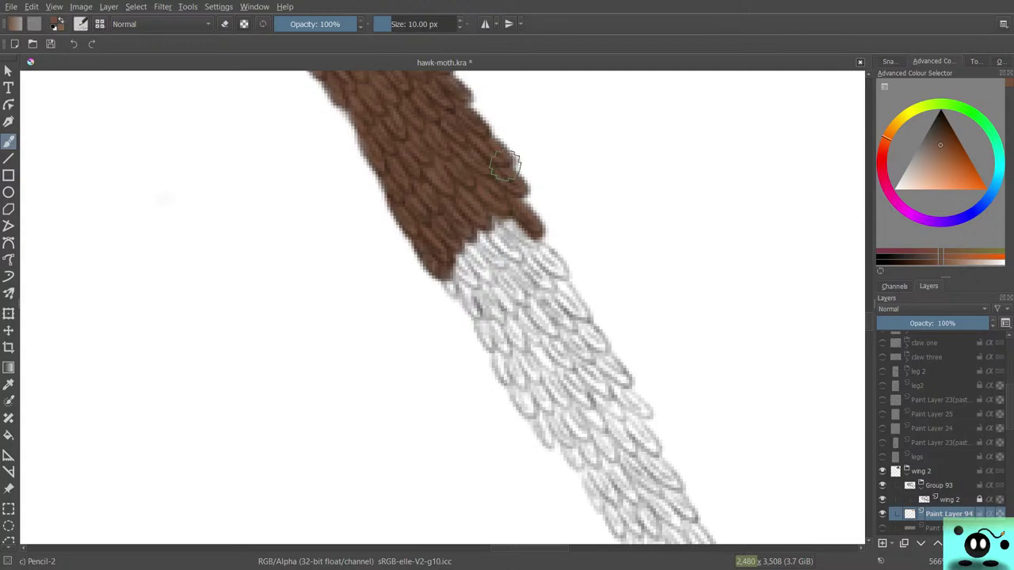
pyautogui.moveTo(508, 229)
pyautogui.mouseDown()
pyautogui.moveTo(529, 250)
pyautogui.moveTo(483, 214)
pyautogui.moveTo(509, 250)
pyautogui.moveTo(495, 230)
pyautogui.moveTo(481, 232)
pyautogui.moveTo(514, 262)
pyautogui.moveTo(493, 233)
pyautogui.moveTo(474, 230)
pyautogui.moveTo(505, 267)
pyautogui.moveTo(460, 231)
pyautogui.moveTo(495, 261)
pyautogui.moveTo(474, 235)
pyautogui.moveTo(483, 265)
pyautogui.moveTo(467, 245)
pyautogui.moveTo(483, 275)
pyautogui.moveTo(452, 234)
pyautogui.moveTo(431, 267)
pyautogui.moveTo(458, 255)
pyautogui.moveTo(447, 262)
pyautogui.moveTo(476, 288)
pyautogui.moveTo(463, 275)
pyautogui.moveTo(440, 276)
pyautogui.moveTo(451, 285)
pyautogui.moveTo(426, 254)
pyautogui.moveTo(454, 290)
pyautogui.moveTo(454, 271)
pyautogui.moveTo(467, 301)
pyautogui.moveTo(479, 304)
pyautogui.moveTo(460, 272)
pyautogui.moveTo(487, 313)
pyautogui.moveTo(446, 263)
pyautogui.moveTo(513, 315)
pyautogui.moveTo(489, 277)
pyautogui.moveTo(526, 298)
pyautogui.moveTo(501, 269)
pyautogui.moveTo(509, 265)
pyautogui.moveTo(502, 253)
pyautogui.moveTo(550, 289)
pyautogui.moveTo(529, 265)
pyautogui.moveTo(552, 285)
pyautogui.moveTo(543, 262)
pyautogui.mouseUp()
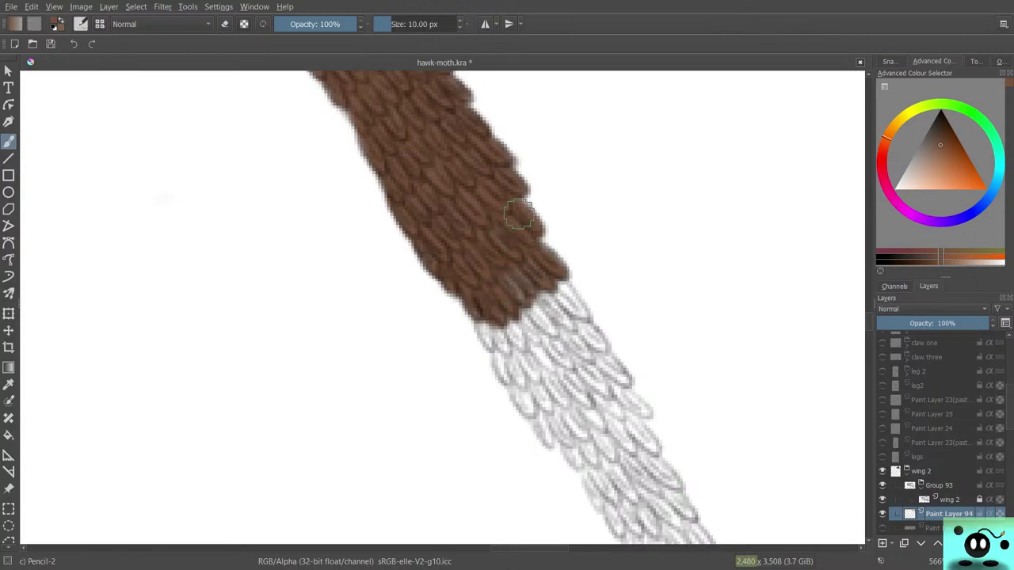
pyautogui.moveTo(567, 309)
pyautogui.mouseDown()
pyautogui.moveTo(513, 270)
pyautogui.moveTo(543, 318)
pyautogui.moveTo(521, 294)
pyautogui.moveTo(536, 308)
pyautogui.moveTo(511, 297)
pyautogui.moveTo(530, 326)
pyautogui.moveTo(515, 309)
pyautogui.moveTo(508, 315)
pyautogui.moveTo(534, 341)
pyautogui.moveTo(504, 299)
pyautogui.moveTo(518, 341)
pyautogui.moveTo(510, 322)
pyautogui.moveTo(509, 334)
pyautogui.moveTo(490, 321)
pyautogui.moveTo(501, 346)
pyautogui.moveTo(491, 315)
pyautogui.moveTo(503, 342)
pyautogui.moveTo(483, 321)
pyautogui.mouseUp()
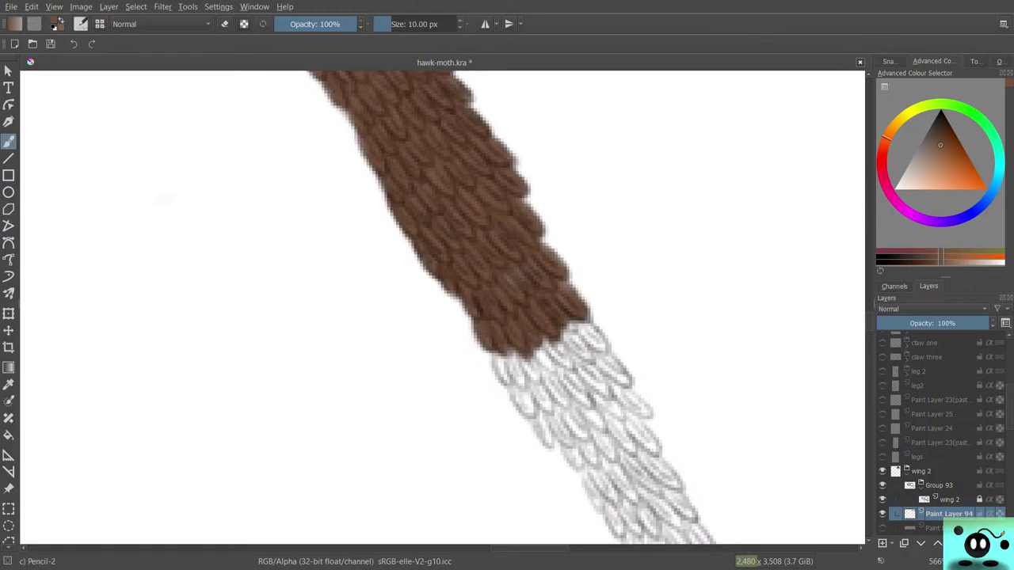
# Extend the brown Pencil-2 colouring down the lowest vein's tapering stretch, covering both edges and leaving only the tip's scales.
pyautogui.scroll(-5, 444, 309)
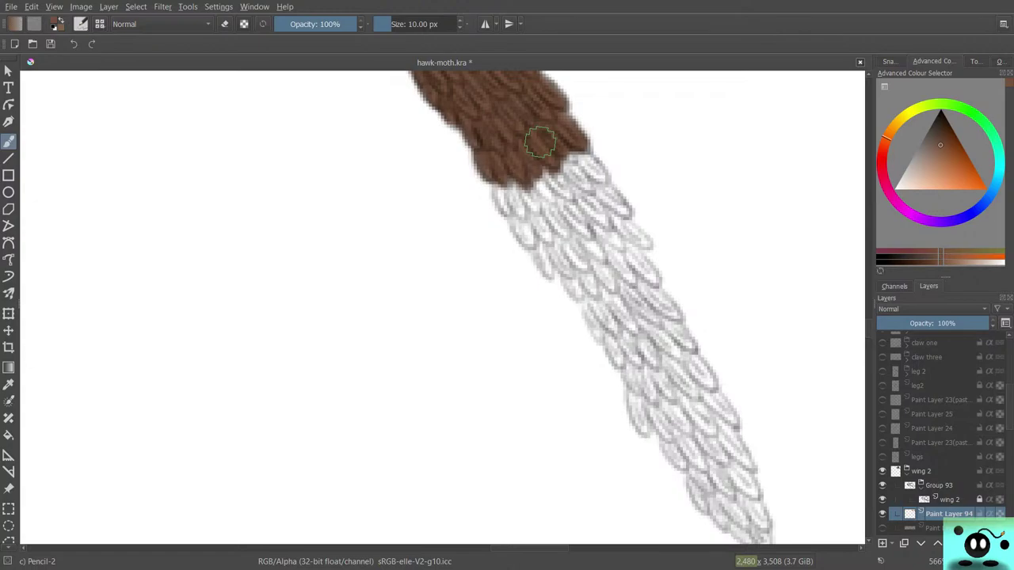
pyautogui.moveTo(502, 190)
pyautogui.mouseDown()
pyautogui.moveTo(530, 239)
pyautogui.moveTo(493, 153)
pyautogui.moveTo(548, 234)
pyautogui.moveTo(522, 181)
pyautogui.moveTo(545, 230)
pyautogui.moveTo(529, 185)
pyautogui.moveTo(571, 238)
pyautogui.moveTo(524, 158)
pyautogui.moveTo(553, 184)
pyautogui.moveTo(476, 107)
pyautogui.mouseUp()
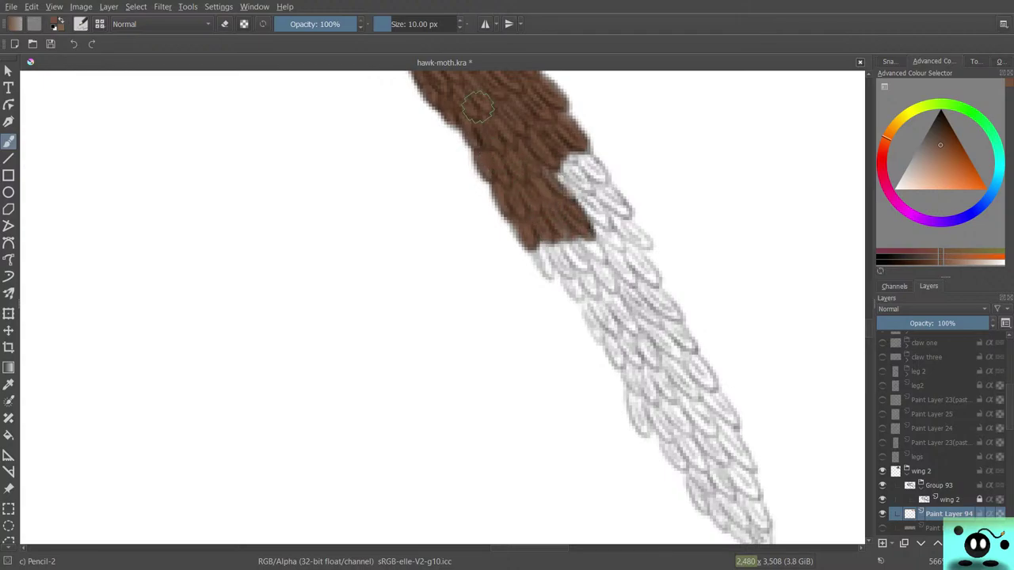
pyautogui.moveTo(552, 174)
pyautogui.mouseDown()
pyautogui.moveTo(575, 207)
pyautogui.moveTo(543, 160)
pyautogui.moveTo(594, 211)
pyautogui.moveTo(553, 147)
pyautogui.moveTo(576, 164)
pyautogui.moveTo(551, 141)
pyautogui.moveTo(596, 173)
pyautogui.moveTo(552, 137)
pyautogui.moveTo(585, 180)
pyautogui.moveTo(577, 172)
pyautogui.moveTo(618, 202)
pyautogui.moveTo(625, 211)
pyautogui.moveTo(597, 181)
pyautogui.moveTo(597, 189)
pyautogui.moveTo(581, 185)
pyautogui.moveTo(633, 235)
pyautogui.moveTo(589, 203)
pyautogui.moveTo(628, 250)
pyautogui.moveTo(631, 258)
pyautogui.moveTo(592, 232)
pyautogui.moveTo(627, 277)
pyautogui.moveTo(581, 232)
pyautogui.moveTo(570, 235)
pyautogui.moveTo(582, 254)
pyautogui.moveTo(612, 281)
pyautogui.moveTo(626, 255)
pyautogui.mouseUp()
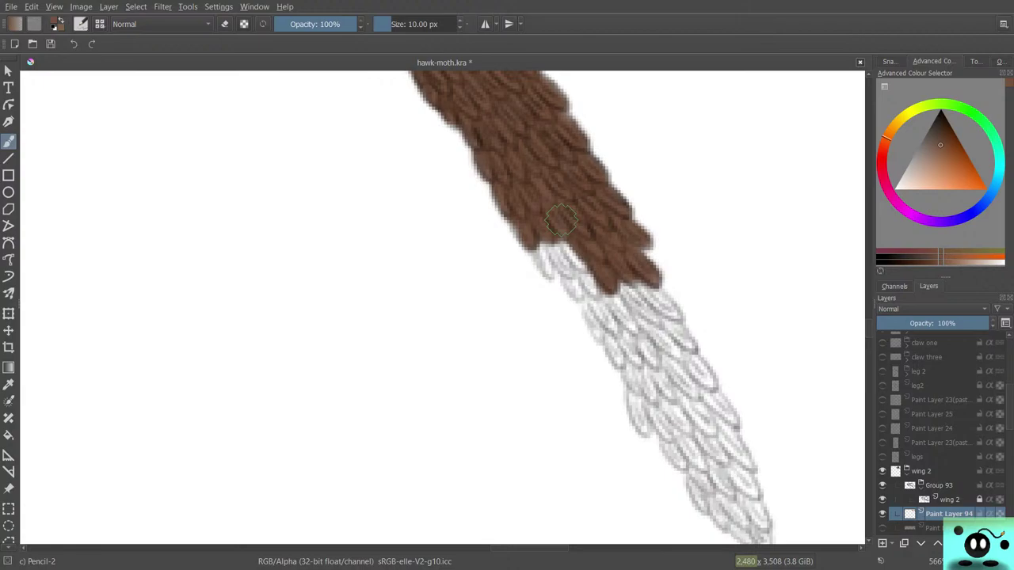
pyautogui.moveTo(574, 269)
pyautogui.mouseDown()
pyautogui.moveTo(543, 226)
pyautogui.moveTo(578, 293)
pyautogui.moveTo(524, 212)
pyautogui.moveTo(547, 268)
pyautogui.moveTo(527, 254)
pyautogui.mouseUp()
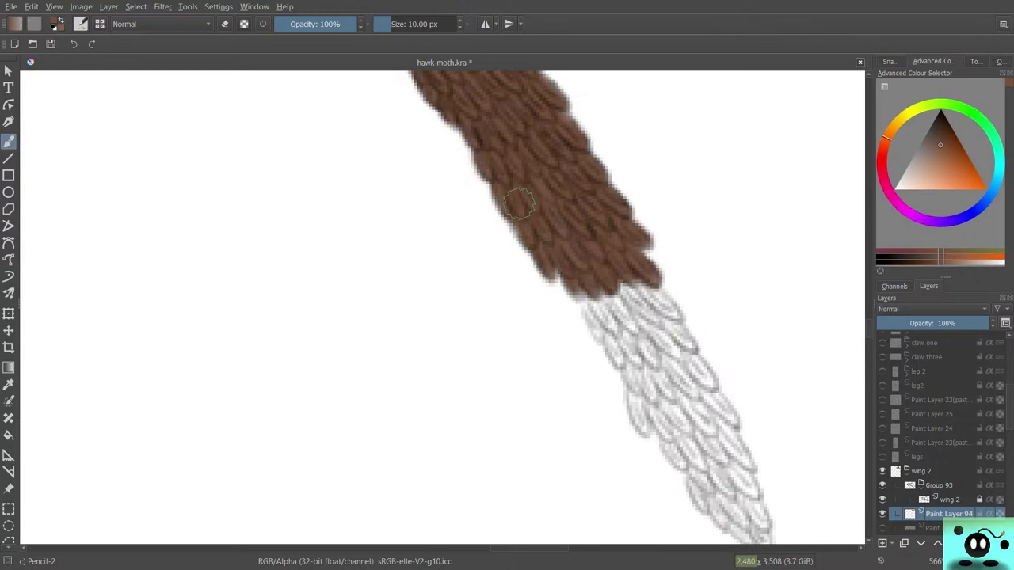
pyautogui.moveTo(580, 295)
pyautogui.mouseDown()
pyautogui.moveTo(594, 318)
pyautogui.moveTo(572, 273)
pyautogui.moveTo(600, 323)
pyautogui.moveTo(577, 268)
pyautogui.moveTo(626, 348)
pyautogui.mouseUp()
pyautogui.moveTo(602, 294)
pyautogui.mouseDown()
pyautogui.moveTo(631, 333)
pyautogui.moveTo(643, 328)
pyautogui.moveTo(649, 357)
pyautogui.mouseUp()
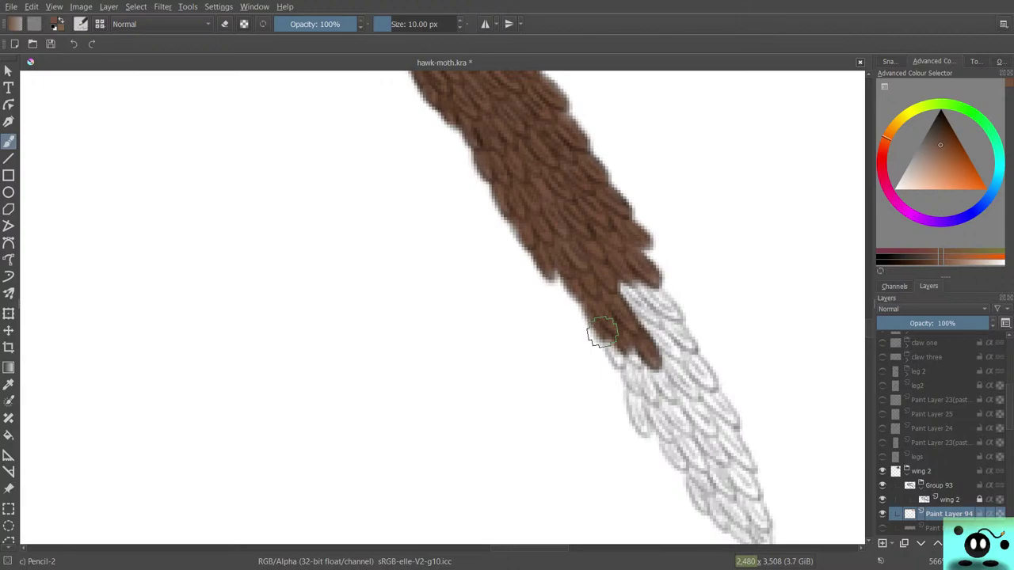
pyautogui.moveTo(602, 333)
pyautogui.mouseDown()
pyautogui.moveTo(637, 311)
pyautogui.moveTo(655, 321)
pyautogui.moveTo(647, 309)
pyautogui.moveTo(656, 319)
pyautogui.moveTo(652, 300)
pyautogui.moveTo(664, 305)
pyautogui.moveTo(624, 277)
pyautogui.moveTo(670, 326)
pyautogui.moveTo(640, 302)
pyautogui.moveTo(664, 318)
pyautogui.moveTo(678, 358)
pyautogui.moveTo(617, 307)
pyautogui.mouseUp()
pyautogui.moveTo(706, 385); pyautogui.dragTo(690, 353)
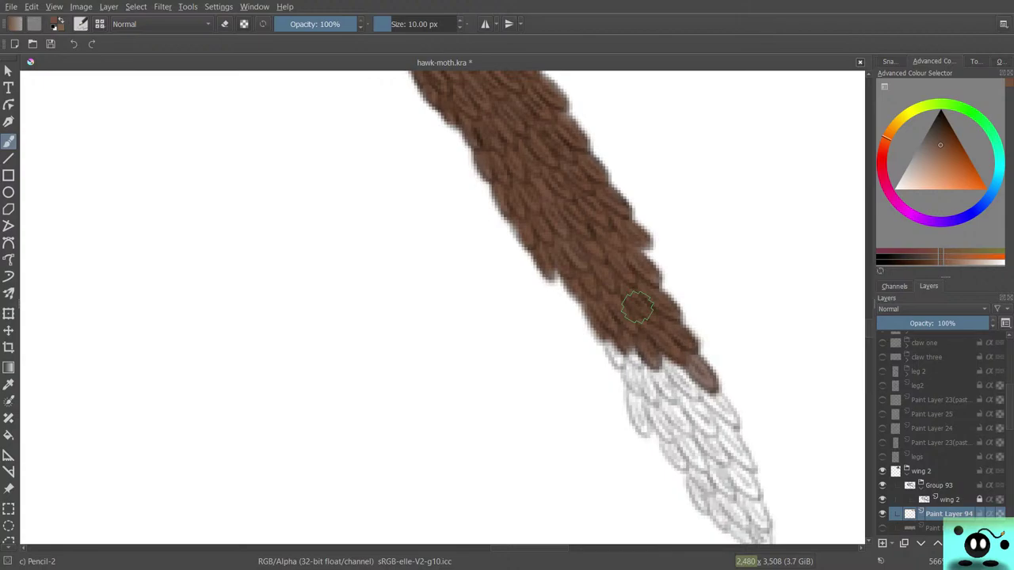
# Finish the lowest vein by painting the remaining grey scales brown down to its pointed tip.
pyautogui.scroll(-5, 855, 315)
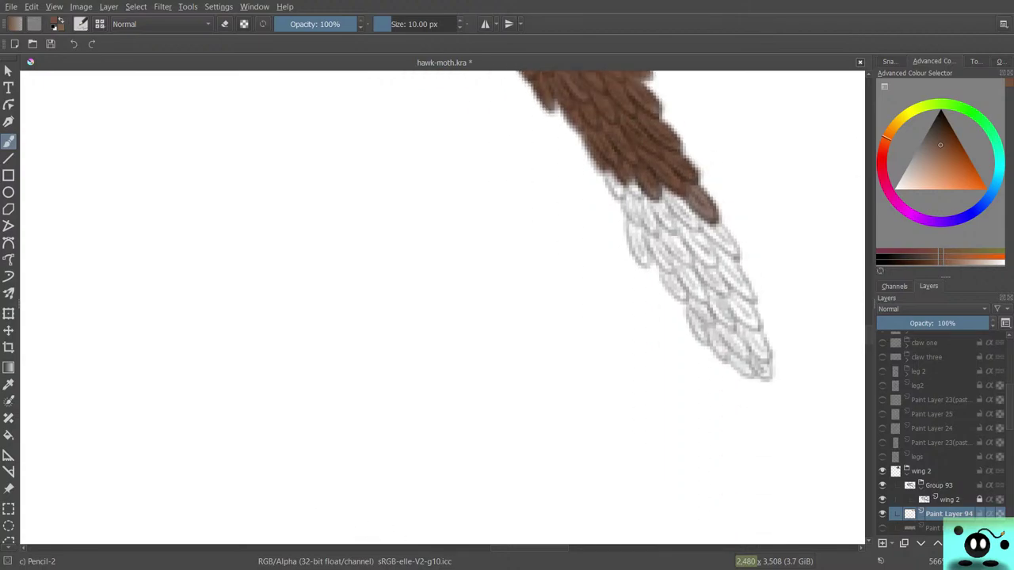
pyautogui.hscroll(5, 539, 230)
pyautogui.moveTo(477, 194)
pyautogui.mouseDown()
pyautogui.moveTo(449, 166)
pyautogui.moveTo(489, 220)
pyautogui.moveTo(469, 176)
pyautogui.moveTo(496, 230)
pyautogui.mouseUp()
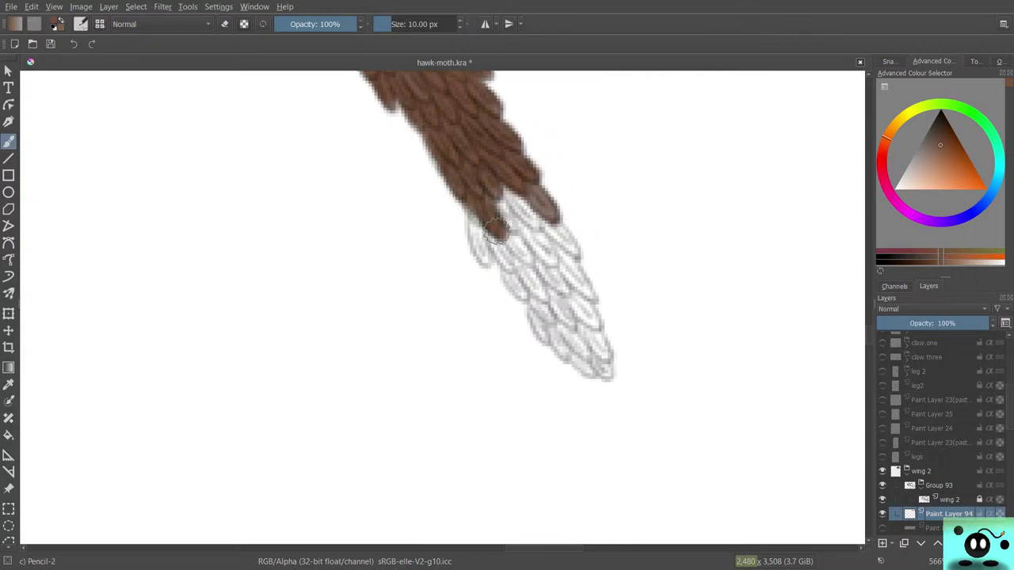
pyautogui.moveTo(478, 187)
pyautogui.mouseDown()
pyautogui.moveTo(514, 226)
pyautogui.moveTo(535, 214)
pyautogui.moveTo(482, 167)
pyautogui.moveTo(551, 218)
pyautogui.moveTo(476, 175)
pyautogui.moveTo(518, 234)
pyautogui.moveTo(499, 218)
pyautogui.moveTo(523, 261)
pyautogui.moveTo(529, 252)
pyautogui.moveTo(483, 223)
pyautogui.moveTo(506, 263)
pyautogui.moveTo(468, 210)
pyautogui.moveTo(479, 245)
pyautogui.moveTo(476, 220)
pyautogui.mouseUp()
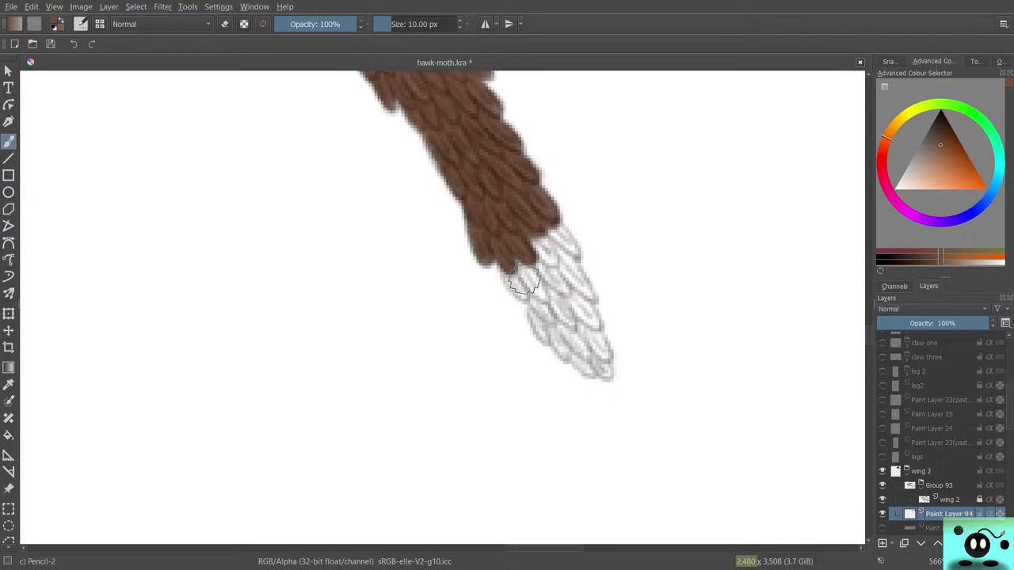
pyautogui.moveTo(523, 279)
pyautogui.mouseDown()
pyautogui.moveTo(517, 243)
pyautogui.moveTo(557, 285)
pyautogui.moveTo(556, 261)
pyautogui.moveTo(531, 227)
pyautogui.moveTo(547, 259)
pyautogui.moveTo(535, 256)
pyautogui.moveTo(536, 233)
pyautogui.moveTo(581, 285)
pyautogui.moveTo(542, 237)
pyautogui.moveTo(538, 227)
pyautogui.moveTo(562, 230)
pyautogui.moveTo(577, 258)
pyautogui.moveTo(548, 220)
pyautogui.moveTo(495, 240)
pyautogui.moveTo(518, 287)
pyautogui.moveTo(488, 226)
pyautogui.mouseUp()
pyautogui.moveTo(543, 312)
pyautogui.mouseDown()
pyautogui.moveTo(554, 317)
pyautogui.moveTo(547, 301)
pyautogui.moveTo(574, 317)
pyautogui.moveTo(576, 299)
pyautogui.moveTo(572, 315)
pyautogui.moveTo(603, 366)
pyautogui.moveTo(569, 332)
pyautogui.moveTo(585, 360)
pyautogui.moveTo(535, 321)
pyautogui.moveTo(539, 331)
pyautogui.mouseUp()
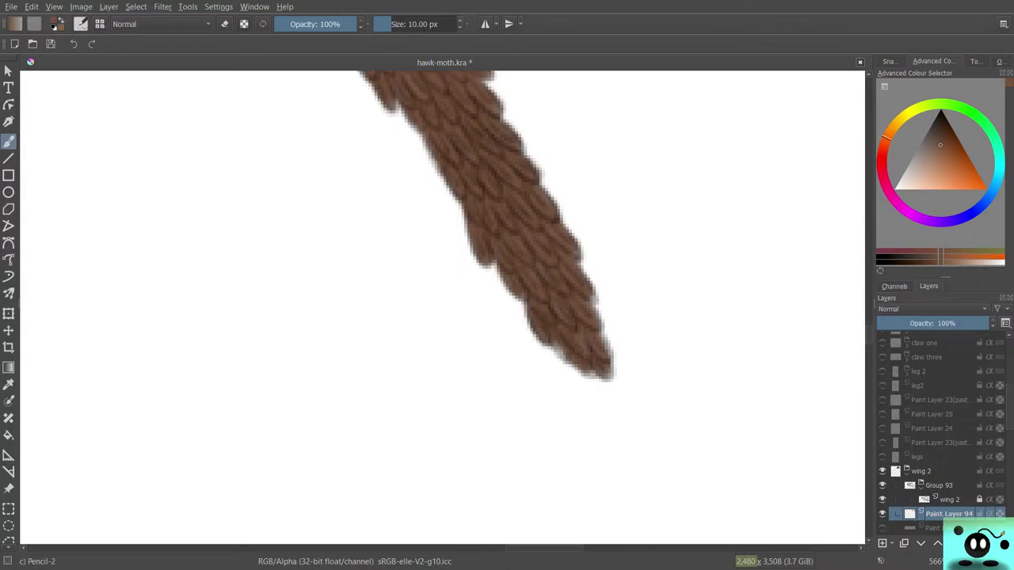
# Clear the faint stray mark in the blank gap between the veins with the Eraser Circle preset, and return to the Pencil-2 brush.
pyautogui.moveTo(513, 252)
pyautogui.mouseDown()
pyautogui.moveTo(317, 411)
pyautogui.moveTo(356, 198)
pyautogui.moveTo(278, 317)
pyautogui.mouseUp()
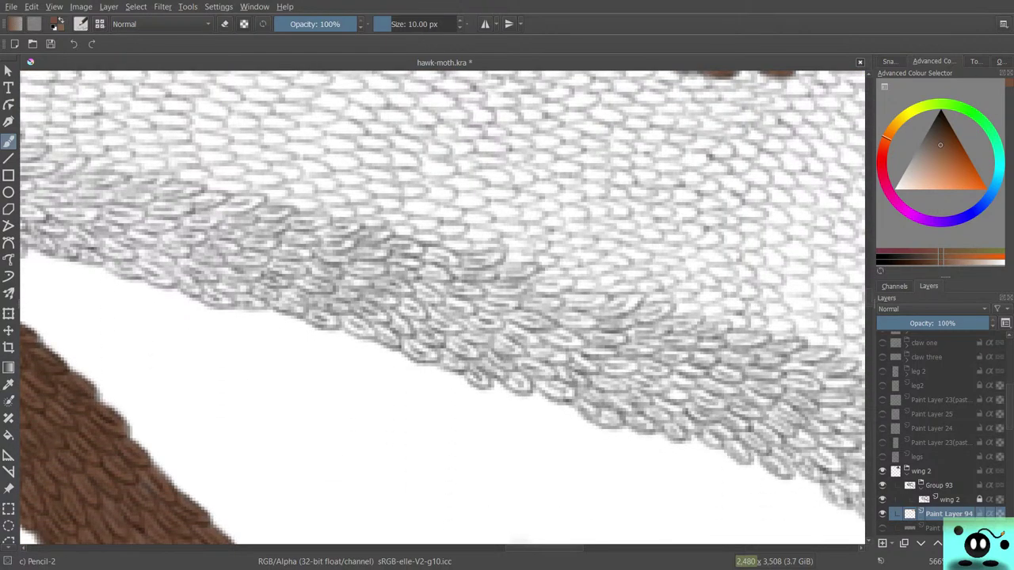
pyautogui.moveTo(158, 534)
pyautogui.mouseDown()
pyautogui.moveTo(119, 427)
pyautogui.moveTo(514, 512)
pyautogui.moveTo(542, 320)
pyautogui.moveTo(540, 525)
pyautogui.mouseUp()
pyautogui.press('e')
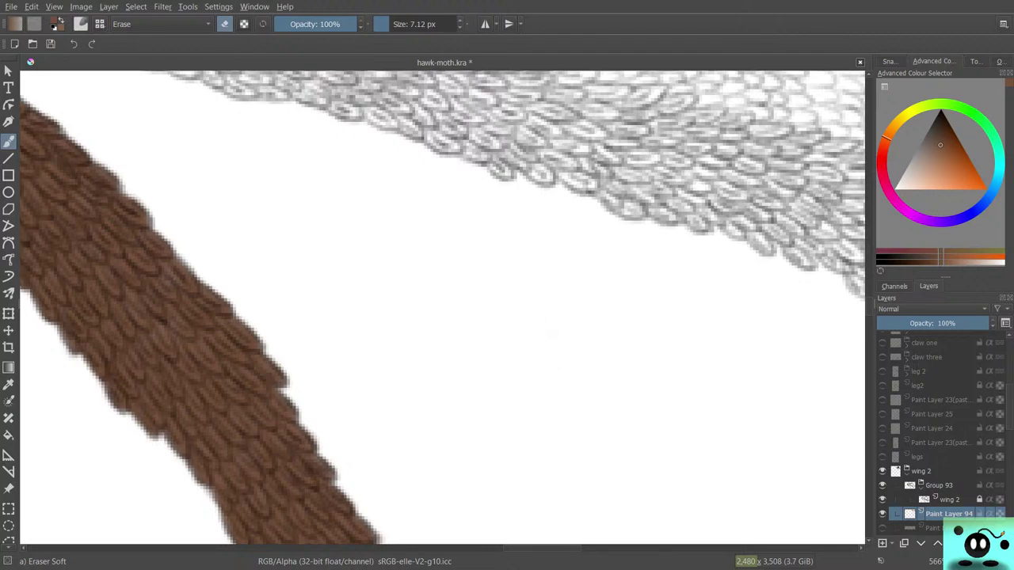
pyautogui.press('F5')
pyautogui.press('/')
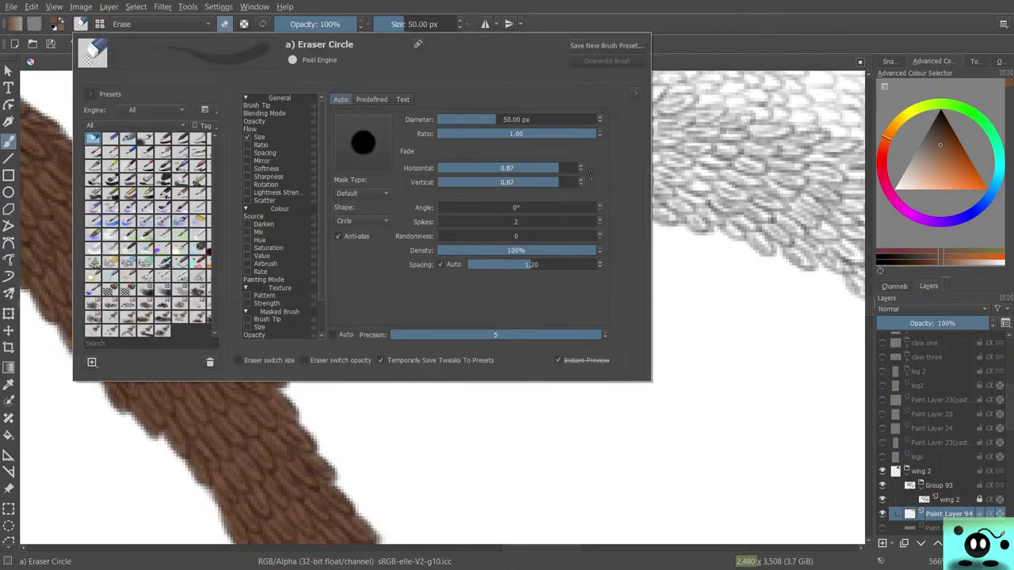
pyautogui.press('F5')
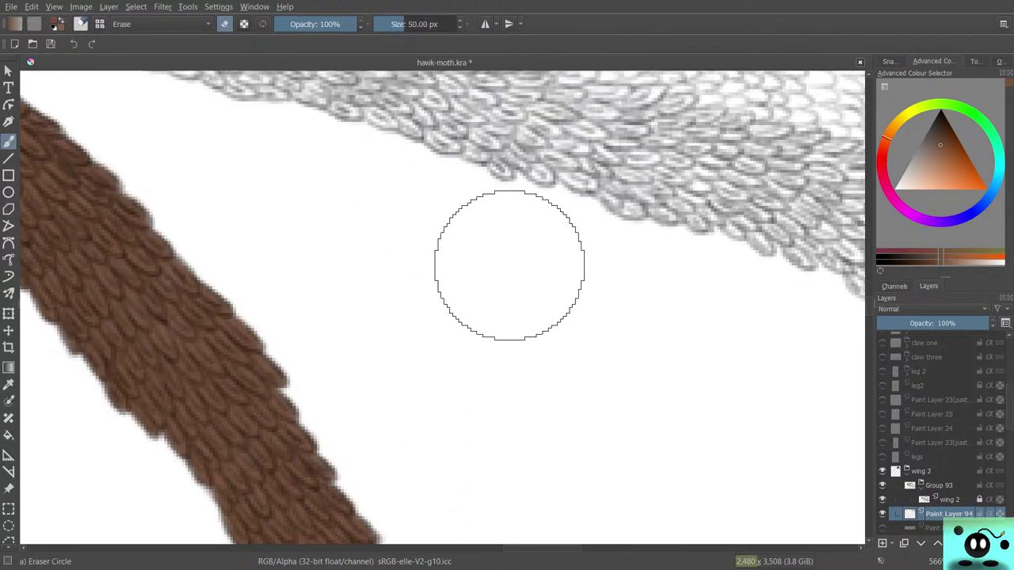
pyautogui.press('/')
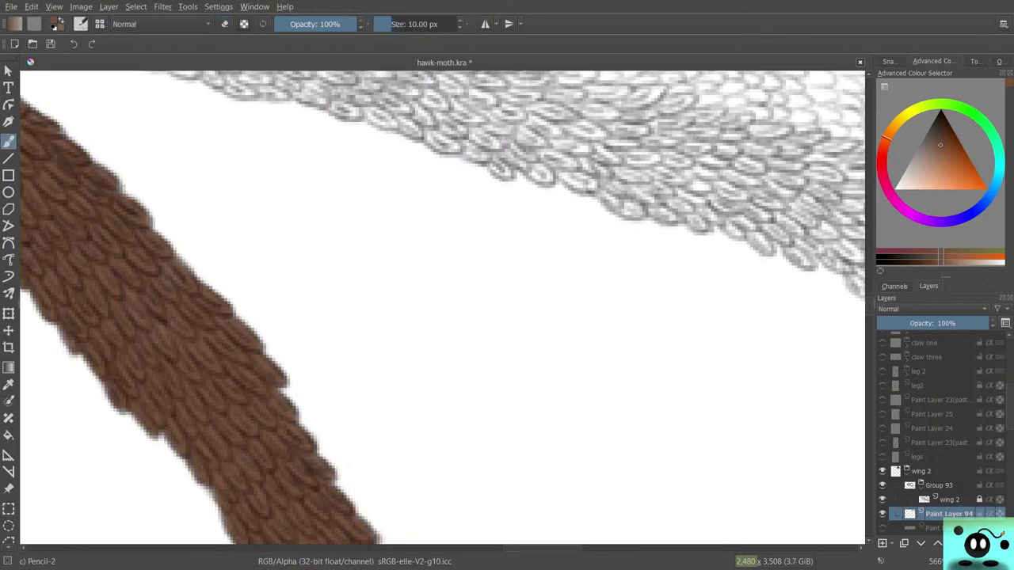
# Start colouring the darker-outlined vein above the lowest one brown, from the fork at the wing base along its lower edge.
pyautogui.scroll(-5, 444, 307)
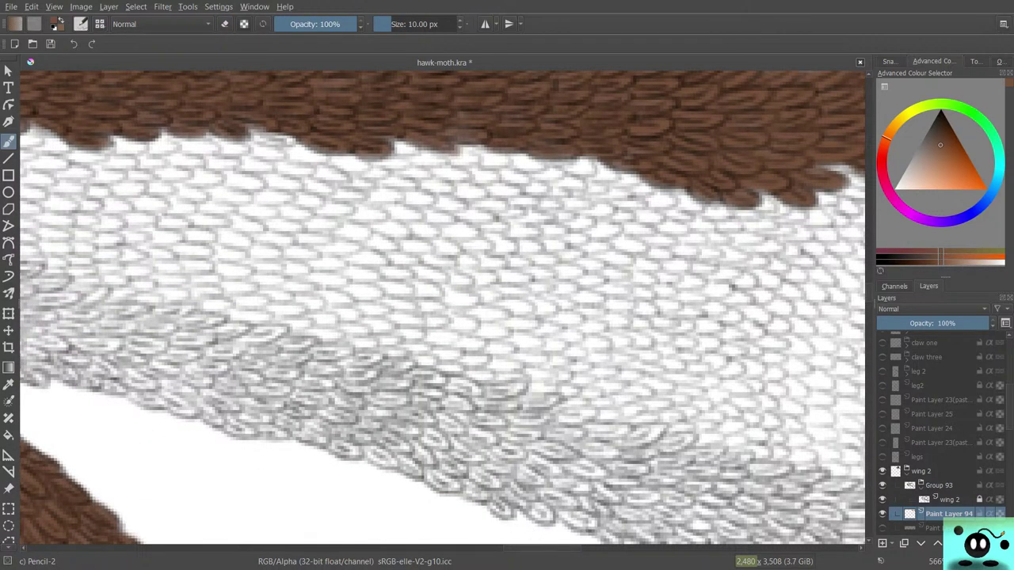
pyautogui.scroll(-5, 481, 537)
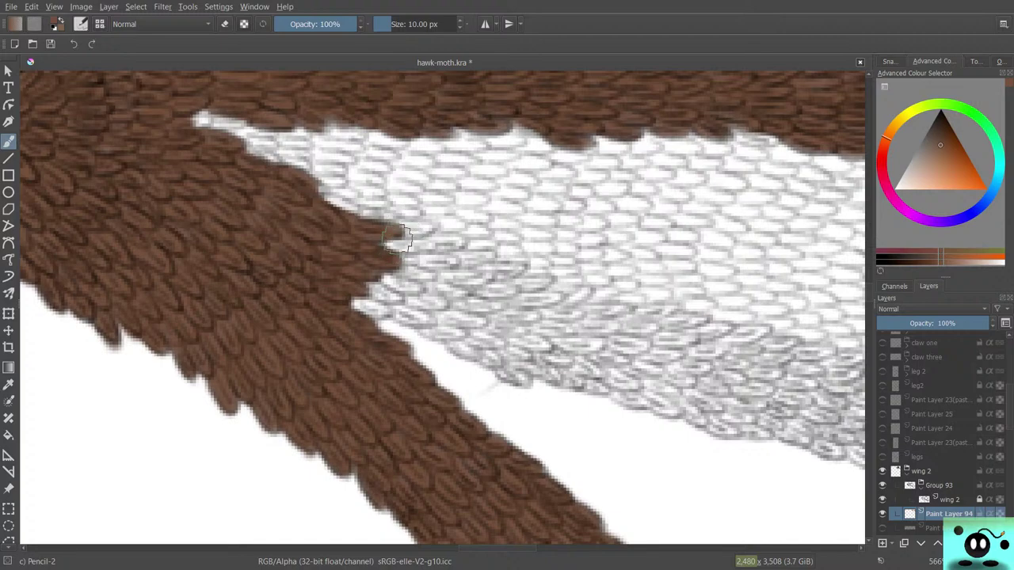
pyautogui.moveTo(397, 237)
pyautogui.mouseDown()
pyautogui.moveTo(425, 228)
pyautogui.moveTo(375, 222)
pyautogui.moveTo(426, 228)
pyautogui.moveTo(393, 239)
pyautogui.moveTo(455, 242)
pyautogui.moveTo(372, 243)
pyautogui.mouseUp()
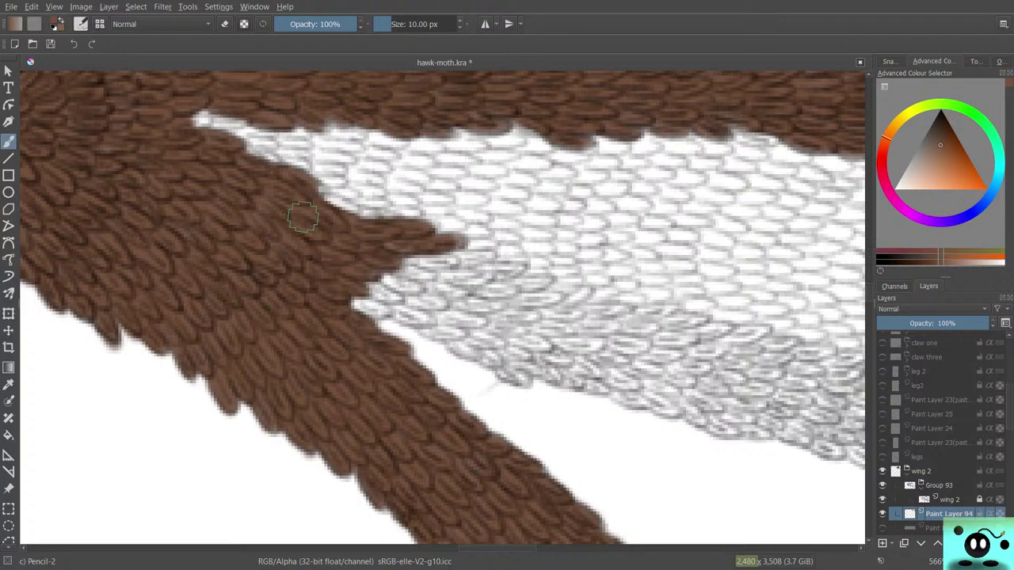
pyautogui.moveTo(382, 247)
pyautogui.mouseDown()
pyautogui.moveTo(336, 220)
pyautogui.moveTo(401, 273)
pyautogui.moveTo(345, 258)
pyautogui.moveTo(374, 272)
pyautogui.moveTo(344, 268)
pyautogui.moveTo(377, 298)
pyautogui.moveTo(349, 297)
pyautogui.moveTo(379, 308)
pyautogui.moveTo(348, 303)
pyautogui.moveTo(429, 322)
pyautogui.moveTo(392, 307)
pyautogui.moveTo(452, 303)
pyautogui.moveTo(368, 307)
pyautogui.mouseUp()
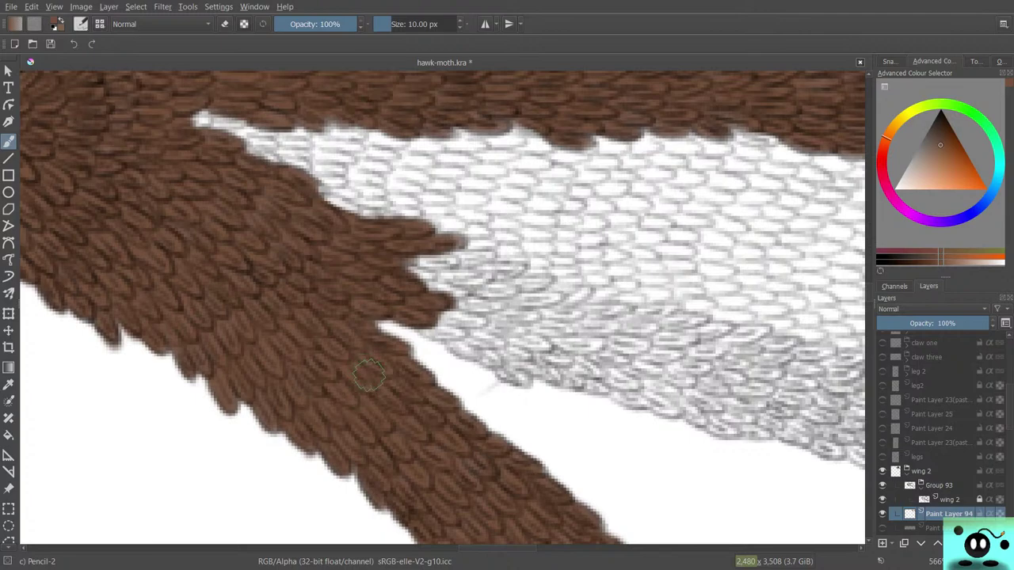
pyautogui.moveTo(447, 289)
pyautogui.mouseDown()
pyautogui.moveTo(473, 274)
pyautogui.moveTo(440, 275)
pyautogui.moveTo(404, 262)
pyautogui.moveTo(447, 262)
pyautogui.moveTo(405, 256)
pyautogui.moveTo(408, 273)
pyautogui.moveTo(431, 272)
pyautogui.moveTo(448, 255)
pyautogui.moveTo(479, 261)
pyautogui.moveTo(471, 269)
pyautogui.moveTo(495, 272)
pyautogui.moveTo(466, 267)
pyautogui.moveTo(491, 286)
pyautogui.moveTo(473, 291)
pyautogui.moveTo(509, 293)
pyautogui.moveTo(431, 291)
pyautogui.mouseUp()
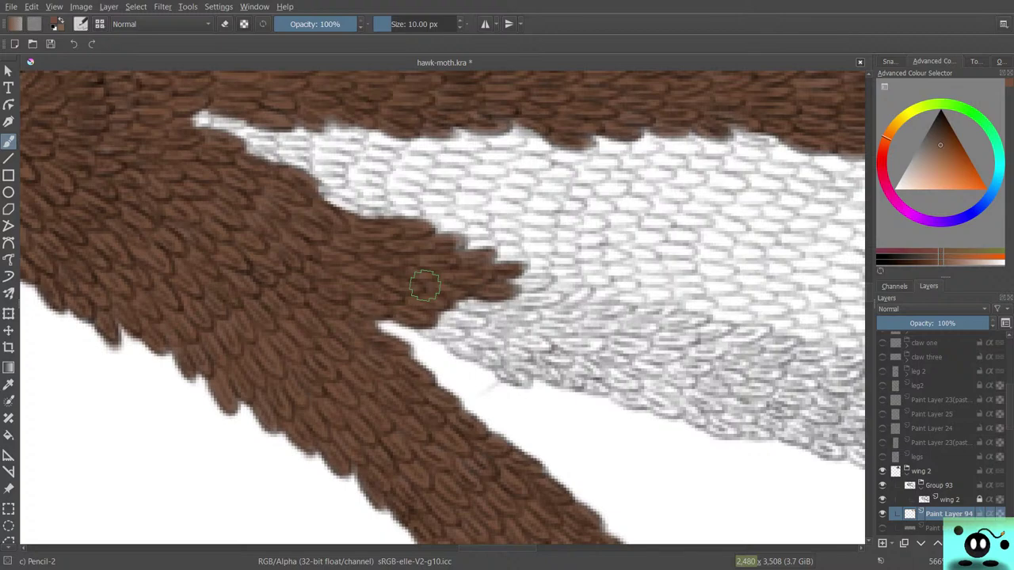
pyautogui.moveTo(457, 311)
pyautogui.mouseDown()
pyautogui.moveTo(507, 313)
pyautogui.moveTo(466, 329)
pyautogui.moveTo(456, 314)
pyautogui.moveTo(419, 333)
pyautogui.moveTo(487, 360)
pyautogui.moveTo(507, 353)
pyautogui.moveTo(460, 330)
pyautogui.moveTo(495, 344)
pyautogui.moveTo(531, 312)
pyautogui.moveTo(481, 326)
pyautogui.moveTo(555, 289)
pyautogui.moveTo(523, 301)
pyautogui.moveTo(513, 279)
pyautogui.moveTo(547, 285)
pyautogui.moveTo(538, 268)
pyautogui.moveTo(449, 279)
pyautogui.mouseUp()
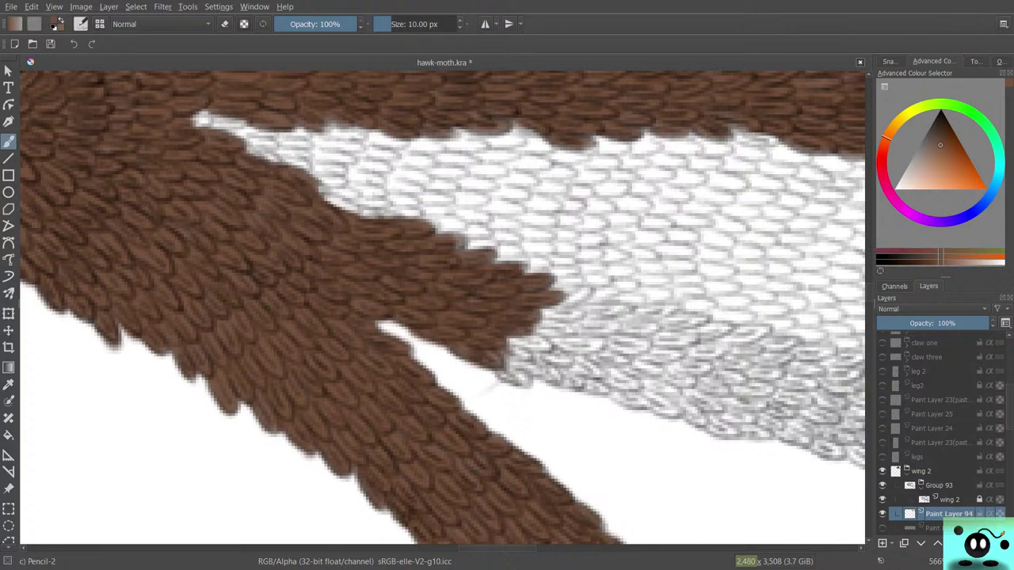
# Carry the brown outward along the second-lowest vein, filling the dense grey scales and leaving the lighter membrane scales above uncoloured.
pyautogui.hscroll(3, 442, 310)
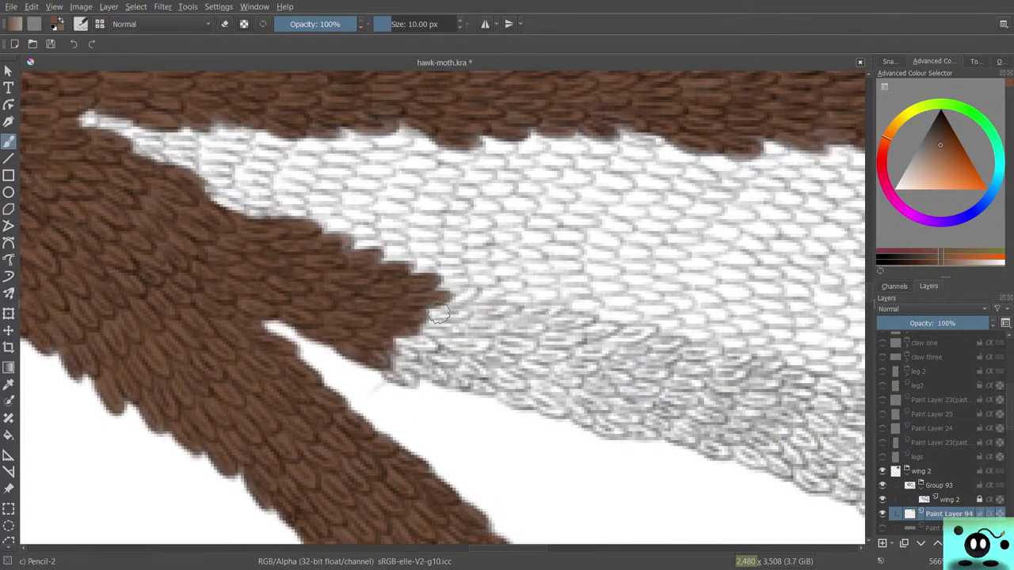
pyautogui.moveTo(439, 313)
pyautogui.mouseDown()
pyautogui.moveTo(473, 293)
pyautogui.moveTo(404, 311)
pyautogui.moveTo(484, 317)
pyautogui.moveTo(401, 330)
pyautogui.moveTo(413, 349)
pyautogui.moveTo(386, 334)
pyautogui.moveTo(402, 355)
pyautogui.moveTo(391, 347)
pyautogui.moveTo(392, 373)
pyautogui.mouseUp()
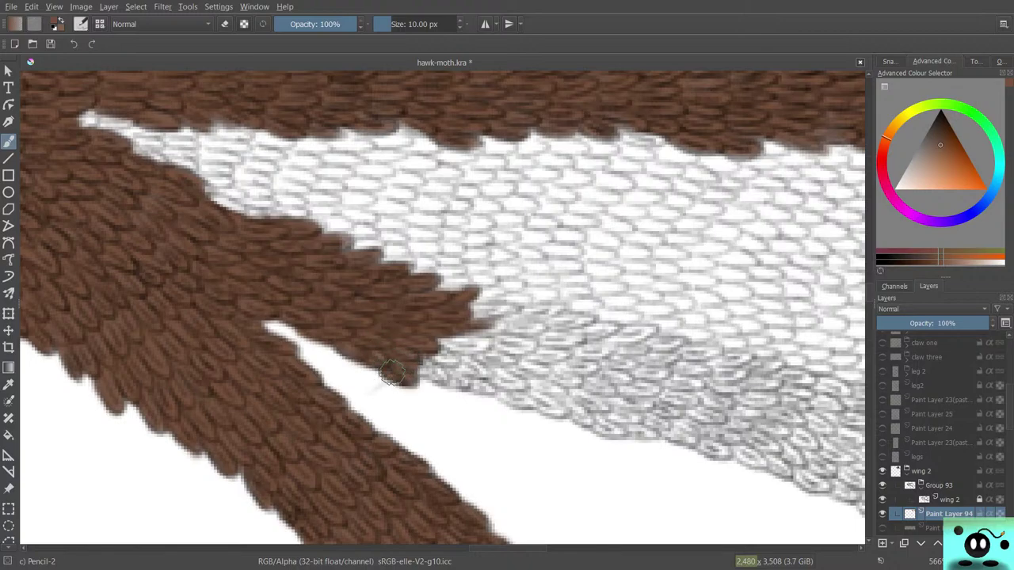
pyautogui.moveTo(354, 342)
pyautogui.mouseDown()
pyautogui.moveTo(383, 336)
pyautogui.moveTo(447, 375)
pyautogui.moveTo(408, 354)
pyautogui.moveTo(447, 352)
pyautogui.moveTo(397, 325)
pyautogui.moveTo(462, 343)
pyautogui.moveTo(446, 349)
pyautogui.moveTo(481, 347)
pyautogui.moveTo(485, 326)
pyautogui.moveTo(479, 336)
pyautogui.moveTo(416, 334)
pyautogui.moveTo(506, 308)
pyautogui.moveTo(445, 314)
pyautogui.mouseUp()
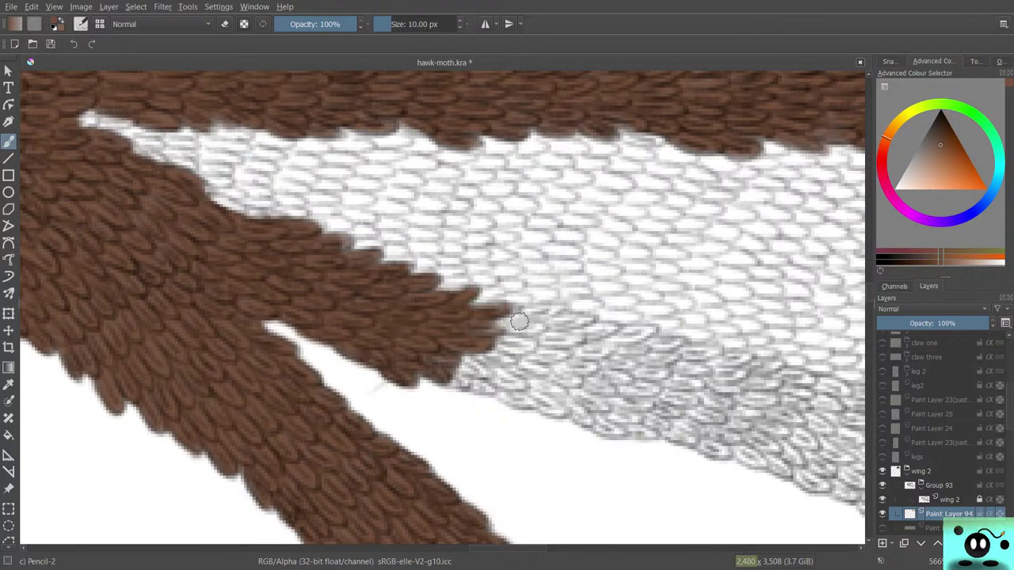
pyautogui.moveTo(519, 320)
pyautogui.mouseDown()
pyautogui.moveTo(483, 327)
pyautogui.moveTo(524, 314)
pyautogui.moveTo(501, 316)
pyautogui.moveTo(484, 337)
pyautogui.moveTo(517, 336)
pyautogui.moveTo(535, 318)
pyautogui.moveTo(544, 330)
pyautogui.moveTo(518, 354)
pyautogui.moveTo(458, 361)
pyautogui.moveTo(505, 370)
pyautogui.moveTo(474, 368)
pyautogui.moveTo(510, 395)
pyautogui.moveTo(449, 364)
pyautogui.moveTo(472, 379)
pyautogui.moveTo(446, 381)
pyautogui.mouseUp()
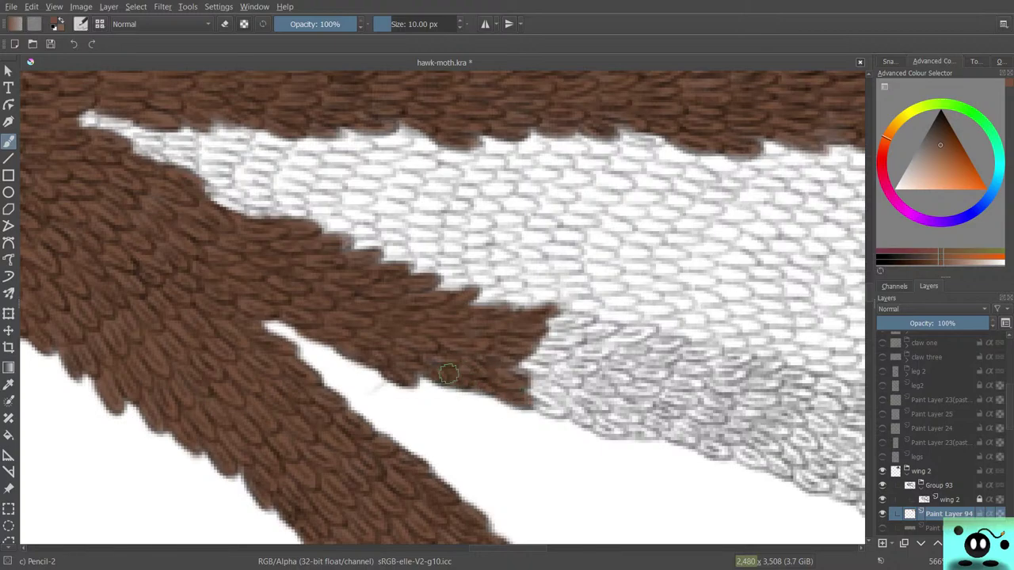
pyautogui.moveTo(556, 333)
pyautogui.mouseDown()
pyautogui.moveTo(576, 319)
pyautogui.moveTo(586, 323)
pyautogui.moveTo(547, 335)
pyautogui.moveTo(598, 334)
pyautogui.mouseUp()
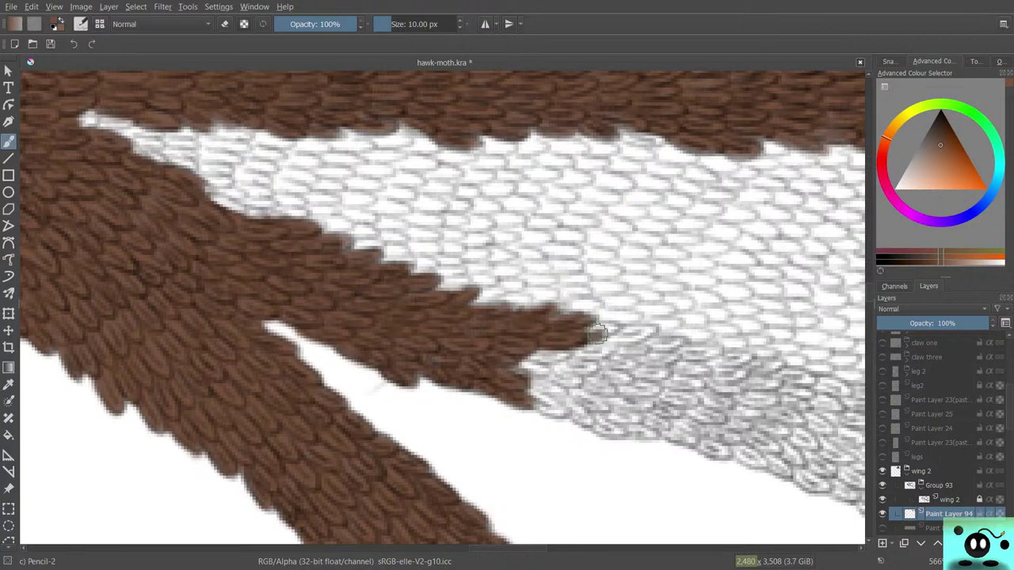
pyautogui.moveTo(537, 350)
pyautogui.mouseDown()
pyautogui.moveTo(513, 371)
pyautogui.moveTo(555, 392)
pyautogui.moveTo(536, 386)
pyautogui.moveTo(556, 402)
pyautogui.moveTo(526, 391)
pyautogui.moveTo(544, 407)
pyautogui.moveTo(583, 379)
pyautogui.moveTo(572, 383)
pyautogui.moveTo(586, 361)
pyautogui.moveTo(571, 366)
pyautogui.moveTo(587, 365)
pyautogui.moveTo(598, 342)
pyautogui.moveTo(604, 348)
pyautogui.moveTo(570, 344)
pyautogui.moveTo(608, 325)
pyautogui.moveTo(599, 328)
pyautogui.moveTo(609, 341)
pyautogui.moveTo(640, 334)
pyautogui.mouseUp()
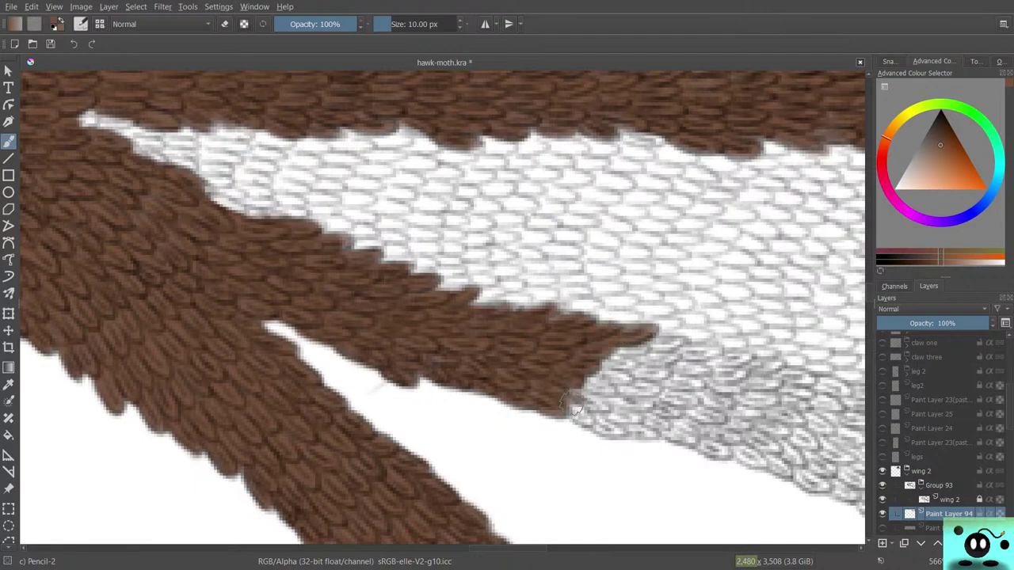
# Paint the next stretch of the second-lowest vein brown past the narrow point, filling the scales along its lower edge.
pyautogui.moveTo(574, 404)
pyautogui.mouseDown()
pyautogui.moveTo(599, 401)
pyautogui.moveTo(561, 383)
pyautogui.moveTo(608, 390)
pyautogui.moveTo(588, 367)
pyautogui.moveTo(616, 379)
pyautogui.moveTo(594, 367)
pyautogui.moveTo(623, 362)
pyautogui.moveTo(586, 366)
pyautogui.moveTo(585, 350)
pyautogui.moveTo(619, 363)
pyautogui.moveTo(637, 354)
pyautogui.moveTo(617, 355)
pyautogui.moveTo(610, 372)
pyautogui.moveTo(628, 390)
pyautogui.moveTo(594, 436)
pyautogui.moveTo(605, 425)
pyautogui.moveTo(584, 425)
pyautogui.moveTo(633, 416)
pyautogui.moveTo(654, 400)
pyautogui.moveTo(587, 387)
pyautogui.mouseUp()
pyautogui.moveTo(663, 378)
pyautogui.mouseDown()
pyautogui.moveTo(620, 384)
pyautogui.moveTo(597, 414)
pyautogui.moveTo(610, 430)
pyautogui.moveTo(620, 381)
pyautogui.moveTo(648, 374)
pyautogui.moveTo(641, 355)
pyautogui.moveTo(660, 361)
pyautogui.moveTo(656, 353)
pyautogui.moveTo(677, 339)
pyautogui.moveTo(612, 363)
pyautogui.moveTo(667, 373)
pyautogui.moveTo(676, 355)
pyautogui.moveTo(716, 349)
pyautogui.moveTo(687, 365)
pyautogui.moveTo(700, 368)
pyautogui.moveTo(673, 363)
pyautogui.moveTo(689, 382)
pyautogui.moveTo(701, 370)
pyautogui.moveTo(691, 384)
pyautogui.moveTo(667, 385)
pyautogui.moveTo(673, 400)
pyautogui.moveTo(671, 391)
pyautogui.moveTo(700, 400)
pyautogui.moveTo(653, 405)
pyautogui.moveTo(720, 416)
pyautogui.mouseUp()
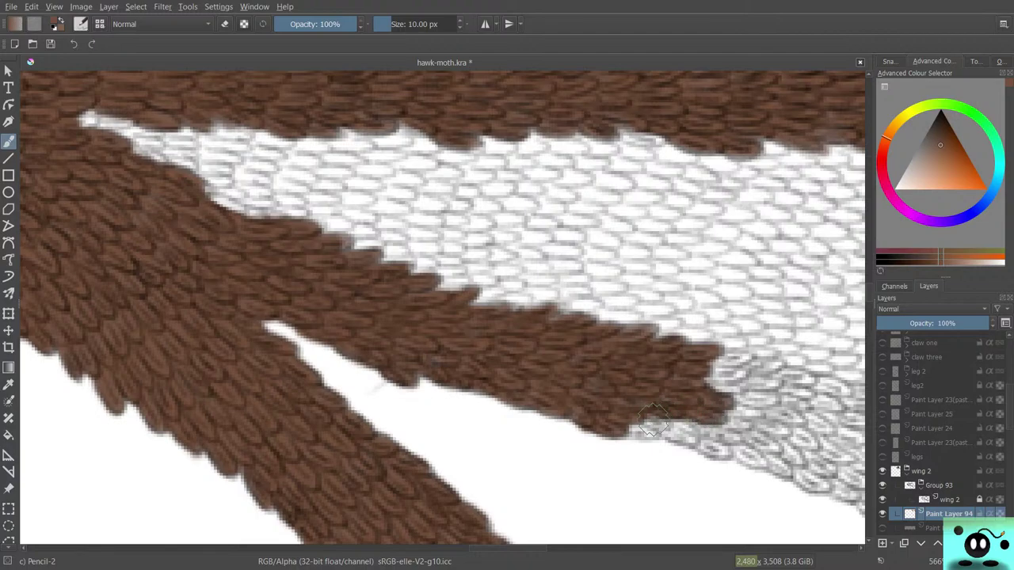
pyautogui.moveTo(651, 422)
pyautogui.mouseDown()
pyautogui.moveTo(685, 424)
pyautogui.moveTo(665, 414)
pyautogui.moveTo(634, 428)
pyautogui.mouseUp()
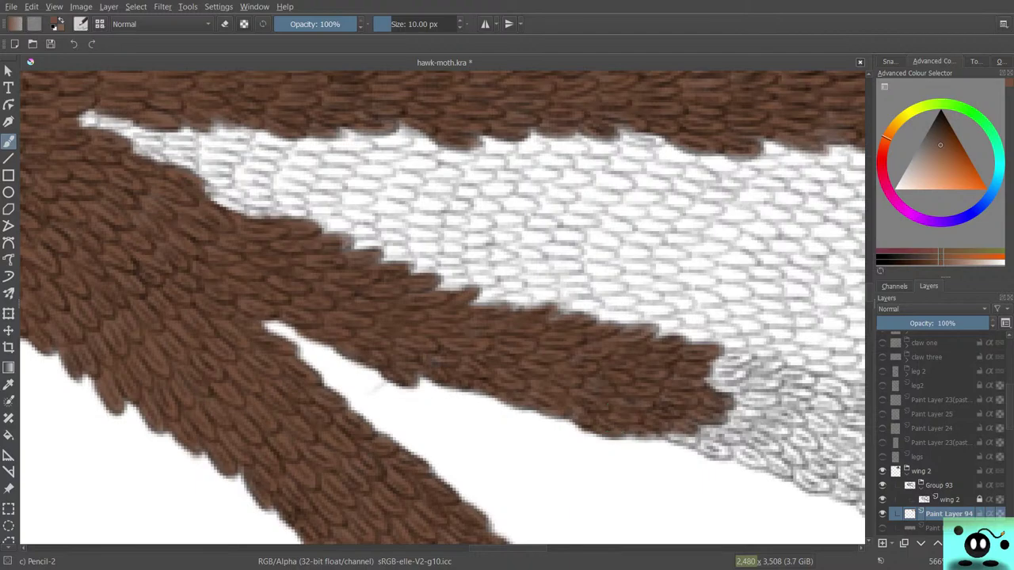
pyautogui.hscroll(8, 525, 516)
pyautogui.moveTo(247, 434)
pyautogui.mouseDown()
pyautogui.moveTo(299, 453)
pyautogui.moveTo(257, 423)
pyautogui.moveTo(329, 441)
pyautogui.moveTo(275, 422)
pyautogui.moveTo(325, 428)
pyautogui.moveTo(341, 408)
pyautogui.moveTo(301, 405)
pyautogui.moveTo(331, 406)
pyautogui.mouseUp()
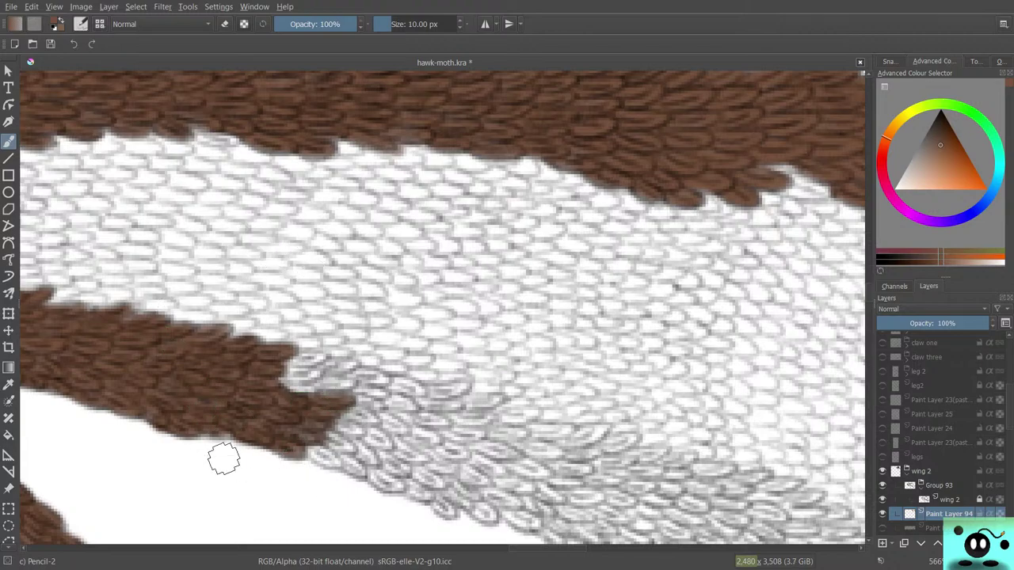
# Continue the brown along the second-lowest vein, filling the grey scales from its lower edge up to the lighter membrane scales.
pyautogui.moveTo(338, 388)
pyautogui.mouseDown()
pyautogui.moveTo(290, 392)
pyautogui.moveTo(349, 382)
pyautogui.moveTo(277, 384)
pyautogui.moveTo(287, 368)
pyautogui.moveTo(305, 378)
pyautogui.moveTo(293, 374)
pyautogui.moveTo(305, 358)
pyautogui.moveTo(276, 364)
pyautogui.moveTo(388, 381)
pyautogui.moveTo(357, 376)
pyautogui.moveTo(352, 394)
pyautogui.moveTo(380, 389)
pyautogui.moveTo(341, 400)
pyautogui.moveTo(372, 419)
pyautogui.moveTo(349, 412)
pyautogui.moveTo(333, 431)
pyautogui.moveTo(335, 424)
pyautogui.moveTo(355, 439)
pyautogui.moveTo(341, 447)
pyautogui.moveTo(316, 425)
pyautogui.mouseUp()
pyautogui.moveTo(290, 469)
pyautogui.mouseDown()
pyautogui.moveTo(319, 449)
pyautogui.moveTo(331, 457)
pyautogui.moveTo(299, 448)
pyautogui.moveTo(339, 460)
pyautogui.moveTo(275, 404)
pyautogui.moveTo(351, 460)
pyautogui.moveTo(309, 430)
pyautogui.mouseUp()
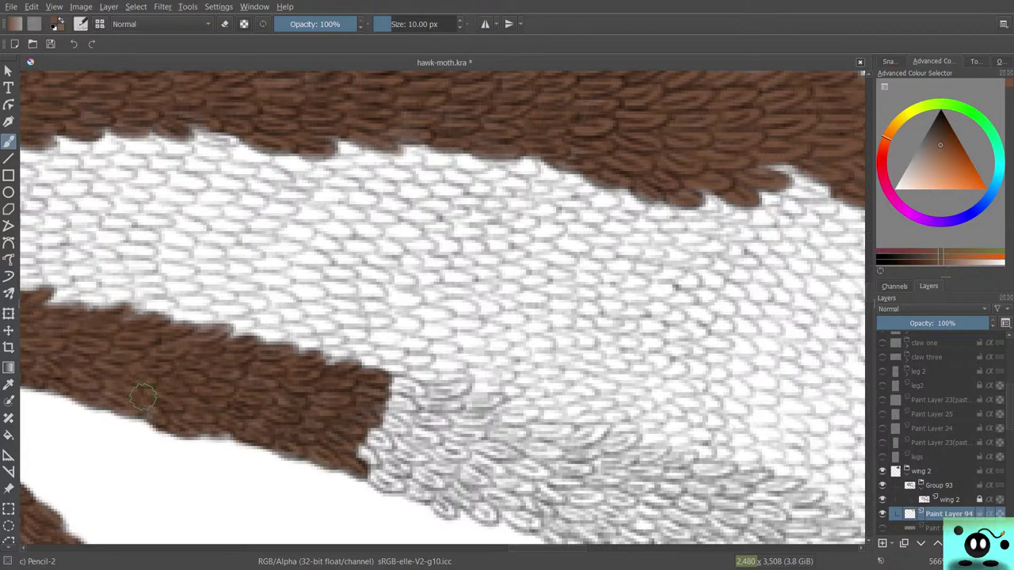
pyautogui.moveTo(369, 448)
pyautogui.mouseDown()
pyautogui.moveTo(358, 463)
pyautogui.moveTo(341, 432)
pyautogui.moveTo(388, 437)
pyautogui.moveTo(379, 442)
pyautogui.moveTo(400, 419)
pyautogui.moveTo(379, 417)
pyautogui.mouseUp()
pyautogui.moveTo(368, 426)
pyautogui.mouseDown()
pyautogui.moveTo(369, 460)
pyautogui.moveTo(362, 403)
pyautogui.moveTo(411, 408)
pyautogui.moveTo(344, 399)
pyautogui.moveTo(389, 387)
pyautogui.mouseUp()
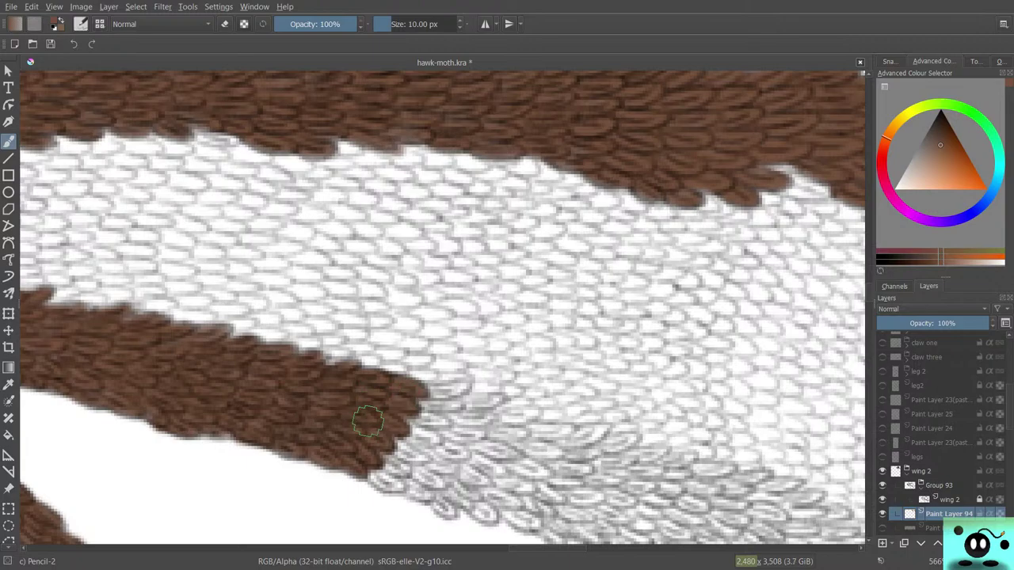
pyautogui.moveTo(439, 400)
pyautogui.mouseDown()
pyautogui.moveTo(467, 387)
pyautogui.moveTo(411, 392)
pyautogui.moveTo(457, 400)
pyautogui.moveTo(420, 412)
pyautogui.moveTo(442, 427)
pyautogui.moveTo(448, 415)
pyautogui.moveTo(402, 430)
pyautogui.moveTo(442, 437)
pyautogui.moveTo(428, 448)
pyautogui.moveTo(392, 463)
pyautogui.moveTo(384, 443)
pyautogui.mouseUp()
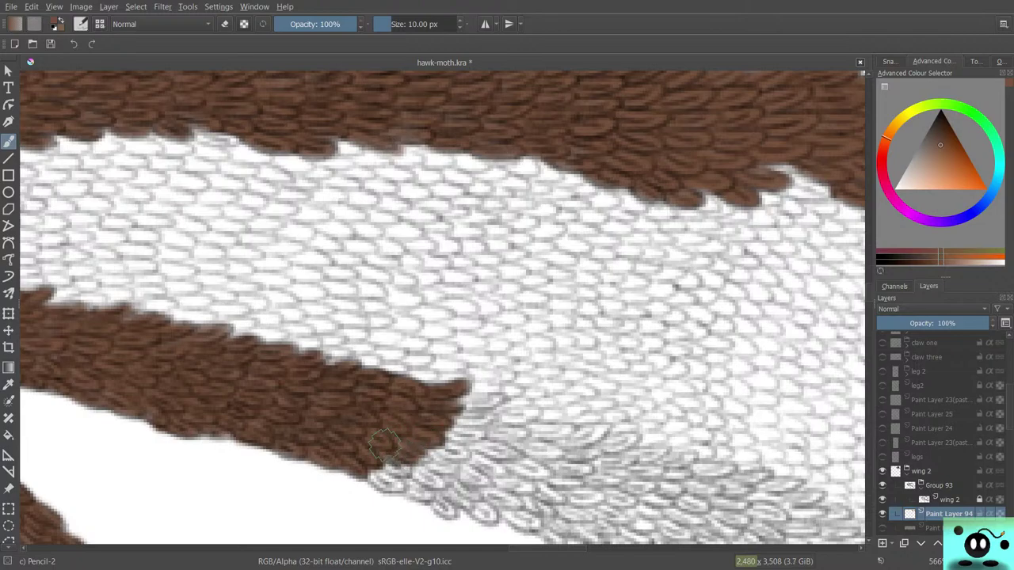
pyautogui.moveTo(394, 465)
pyautogui.mouseDown()
pyautogui.moveTo(371, 457)
pyautogui.moveTo(400, 480)
pyautogui.moveTo(361, 473)
pyautogui.moveTo(398, 486)
pyautogui.moveTo(367, 476)
pyautogui.moveTo(417, 480)
pyautogui.moveTo(432, 496)
pyautogui.moveTo(405, 482)
pyautogui.moveTo(445, 513)
pyautogui.moveTo(417, 493)
pyautogui.moveTo(452, 494)
pyautogui.moveTo(414, 447)
pyautogui.moveTo(449, 472)
pyautogui.moveTo(425, 434)
pyautogui.moveTo(440, 450)
pyautogui.moveTo(468, 451)
pyautogui.moveTo(457, 451)
pyautogui.moveTo(423, 377)
pyautogui.moveTo(456, 447)
pyautogui.moveTo(434, 451)
pyautogui.moveTo(475, 431)
pyautogui.moveTo(429, 428)
pyautogui.moveTo(452, 423)
pyautogui.moveTo(442, 416)
pyautogui.moveTo(475, 396)
pyautogui.moveTo(493, 402)
pyautogui.moveTo(475, 403)
pyautogui.moveTo(489, 426)
pyautogui.moveTo(482, 438)
pyautogui.moveTo(523, 434)
pyautogui.moveTo(476, 432)
pyautogui.moveTo(498, 446)
pyautogui.moveTo(474, 445)
pyautogui.moveTo(503, 465)
pyautogui.moveTo(476, 472)
pyautogui.moveTo(461, 457)
pyautogui.moveTo(480, 473)
pyautogui.moveTo(451, 467)
pyautogui.moveTo(495, 492)
pyautogui.moveTo(519, 489)
pyautogui.moveTo(497, 464)
pyautogui.moveTo(506, 482)
pyautogui.moveTo(523, 460)
pyautogui.mouseUp()
# Colour the next stretch of the second-lowest vein brown where it starts sloping downward, covering the dense scales between both jagged edges.
pyautogui.scroll(-5, 844, 293)
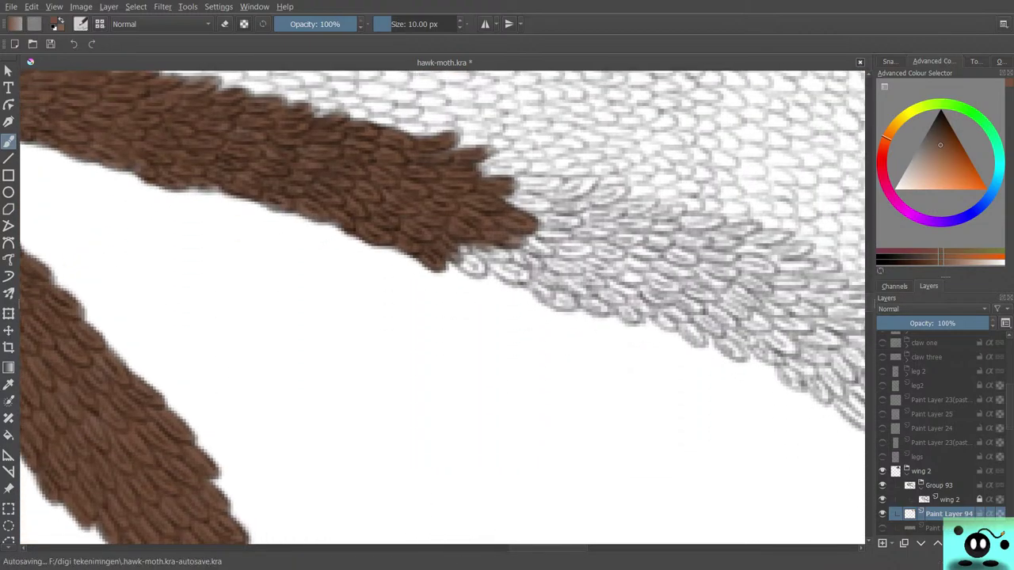
pyautogui.hscroll(10, 436, 532)
pyautogui.hscroll(-7, 535, 518)
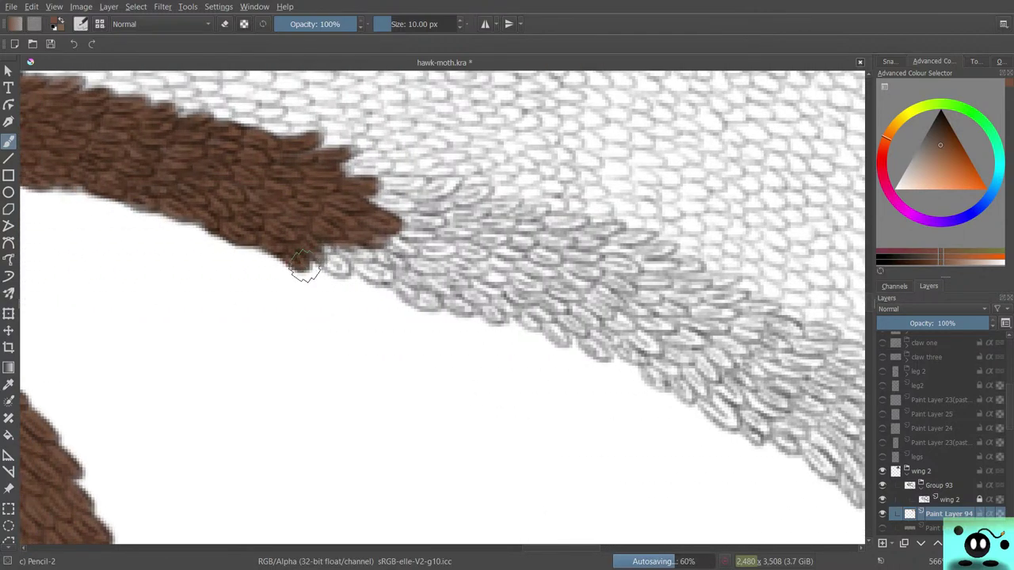
pyautogui.moveTo(306, 266)
pyautogui.mouseDown()
pyautogui.moveTo(329, 268)
pyautogui.moveTo(320, 252)
pyautogui.moveTo(345, 269)
pyautogui.moveTo(320, 254)
pyautogui.moveTo(388, 273)
pyautogui.moveTo(349, 253)
pyautogui.moveTo(380, 279)
pyautogui.moveTo(396, 262)
pyautogui.moveTo(377, 249)
pyautogui.moveTo(404, 251)
pyautogui.moveTo(352, 221)
pyautogui.moveTo(396, 254)
pyautogui.moveTo(355, 192)
pyautogui.mouseUp()
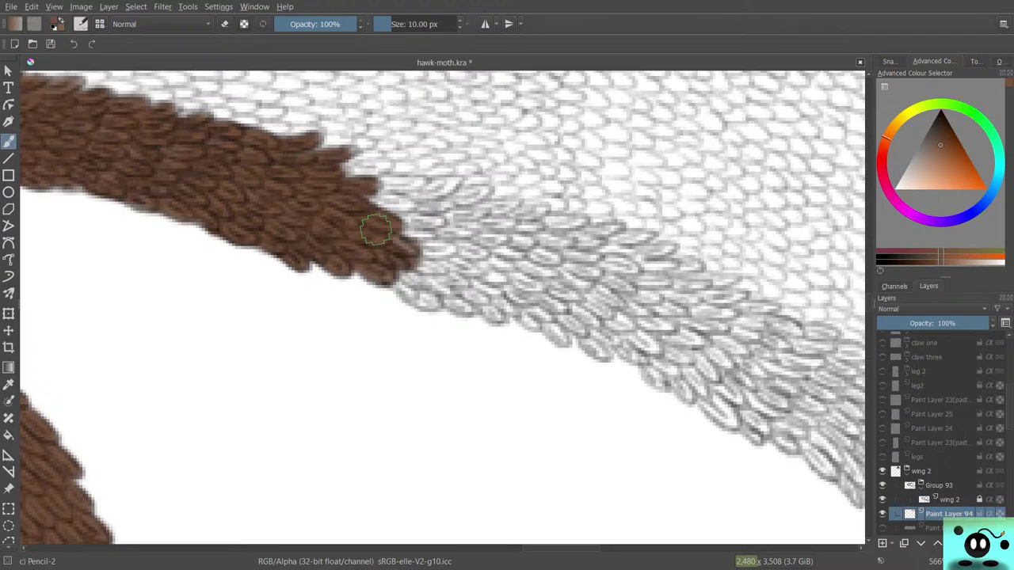
pyautogui.moveTo(417, 225)
pyautogui.mouseDown()
pyautogui.moveTo(444, 219)
pyautogui.moveTo(374, 212)
pyautogui.moveTo(428, 226)
pyautogui.moveTo(413, 238)
pyautogui.moveTo(444, 247)
pyautogui.moveTo(397, 243)
pyautogui.mouseUp()
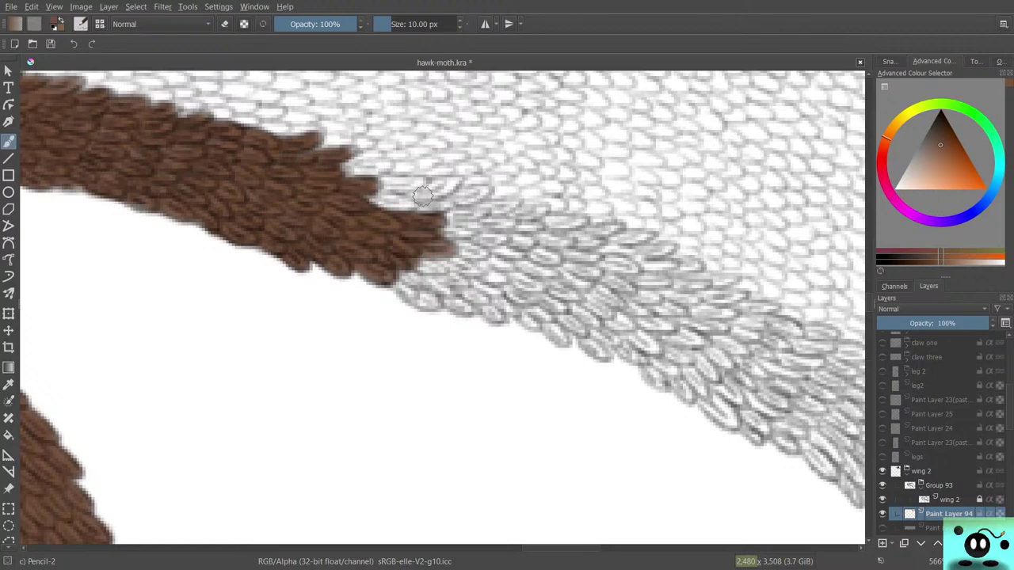
pyautogui.moveTo(422, 196)
pyautogui.mouseDown()
pyautogui.moveTo(371, 204)
pyautogui.moveTo(370, 196)
pyautogui.moveTo(402, 209)
pyautogui.moveTo(371, 192)
pyautogui.moveTo(419, 178)
pyautogui.moveTo(378, 181)
pyautogui.moveTo(448, 182)
pyautogui.moveTo(419, 190)
pyautogui.moveTo(432, 181)
pyautogui.moveTo(444, 180)
pyautogui.moveTo(411, 198)
pyautogui.moveTo(439, 174)
pyautogui.moveTo(448, 201)
pyautogui.moveTo(414, 210)
pyautogui.moveTo(446, 210)
pyautogui.moveTo(424, 206)
pyautogui.moveTo(486, 191)
pyautogui.moveTo(434, 212)
pyautogui.moveTo(479, 214)
pyautogui.moveTo(437, 214)
pyautogui.mouseUp()
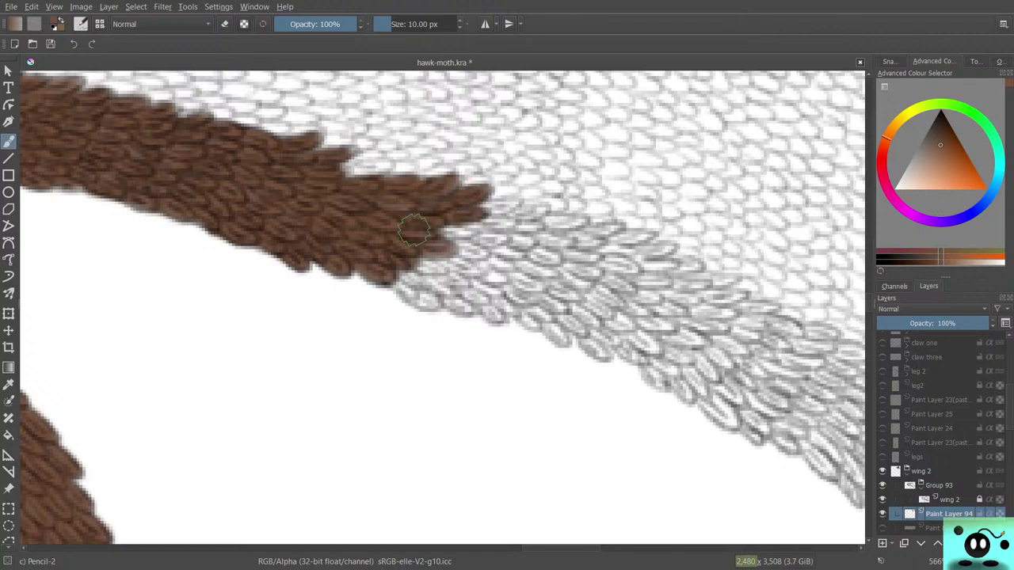
pyautogui.moveTo(430, 307)
pyautogui.mouseDown()
pyautogui.moveTo(412, 283)
pyautogui.moveTo(420, 296)
pyautogui.moveTo(378, 268)
pyautogui.moveTo(406, 285)
pyautogui.moveTo(396, 264)
pyautogui.moveTo(447, 269)
pyautogui.moveTo(376, 227)
pyautogui.moveTo(482, 252)
pyautogui.moveTo(446, 260)
pyautogui.moveTo(418, 234)
pyautogui.moveTo(470, 233)
pyautogui.moveTo(424, 233)
pyautogui.mouseUp()
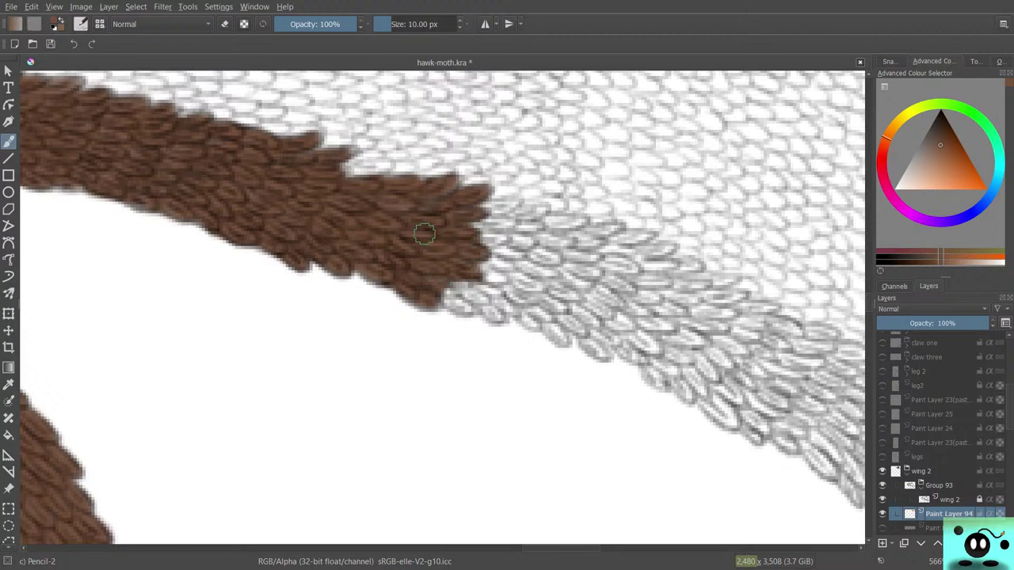
pyautogui.moveTo(453, 301)
pyautogui.mouseDown()
pyautogui.moveTo(487, 301)
pyautogui.moveTo(483, 287)
pyautogui.moveTo(498, 289)
pyautogui.moveTo(471, 267)
pyautogui.moveTo(491, 291)
pyautogui.moveTo(477, 307)
pyautogui.mouseUp()
pyautogui.moveTo(493, 266)
pyautogui.mouseDown()
pyautogui.moveTo(468, 236)
pyautogui.moveTo(511, 255)
pyautogui.moveTo(492, 251)
pyautogui.moveTo(500, 231)
pyautogui.moveTo(487, 240)
pyautogui.moveTo(468, 229)
pyautogui.moveTo(504, 222)
pyautogui.moveTo(500, 203)
pyautogui.moveTo(513, 200)
pyautogui.moveTo(478, 221)
pyautogui.moveTo(522, 226)
pyautogui.moveTo(509, 227)
pyautogui.moveTo(521, 216)
pyautogui.moveTo(503, 221)
pyautogui.moveTo(531, 210)
pyautogui.moveTo(519, 213)
pyautogui.moveTo(534, 231)
pyautogui.moveTo(500, 242)
pyautogui.moveTo(548, 259)
pyautogui.moveTo(528, 248)
pyautogui.moveTo(571, 240)
pyautogui.moveTo(546, 237)
pyautogui.moveTo(539, 221)
pyautogui.moveTo(579, 219)
pyautogui.moveTo(525, 206)
pyautogui.moveTo(551, 230)
pyautogui.mouseUp()
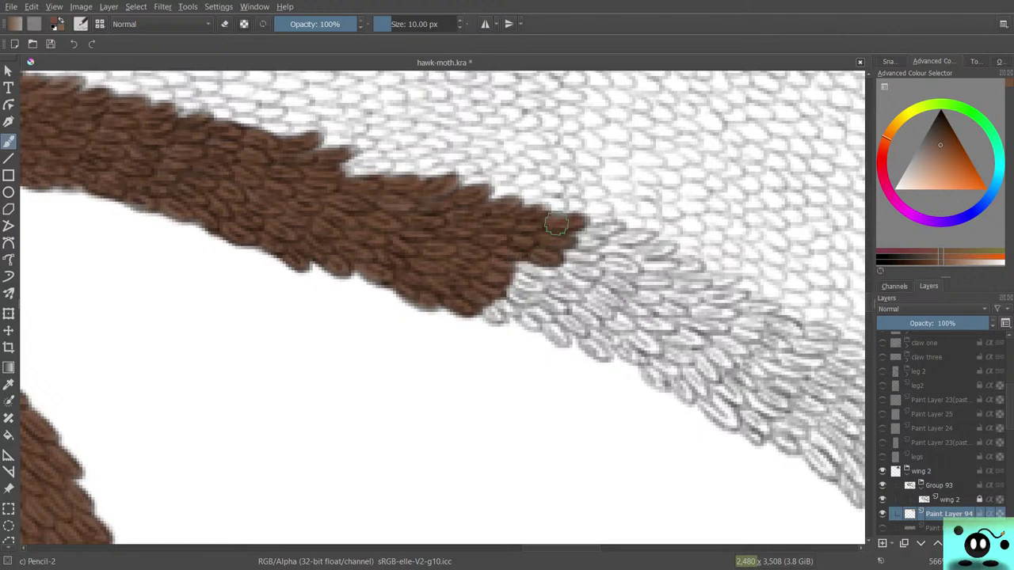
pyautogui.moveTo(527, 277)
pyautogui.mouseDown()
pyautogui.moveTo(519, 283)
pyautogui.moveTo(554, 269)
pyautogui.moveTo(507, 281)
pyautogui.moveTo(519, 297)
pyautogui.moveTo(495, 307)
pyautogui.moveTo(493, 299)
pyautogui.moveTo(494, 317)
pyautogui.moveTo(473, 289)
pyautogui.mouseUp()
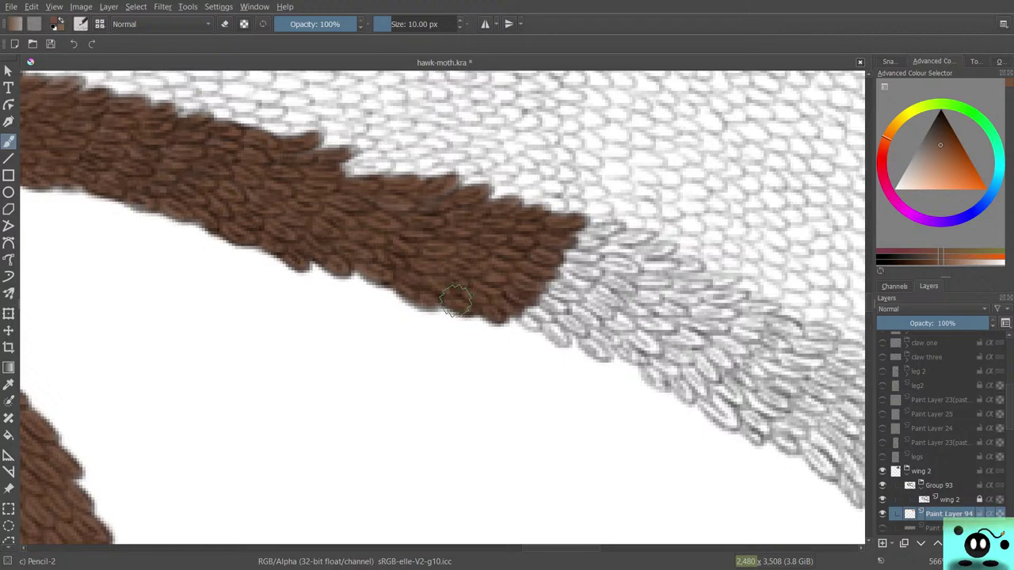
# Extend the brown farther down the sloping vein, including the small notch of uncoloured scales along its upper edge.
pyautogui.moveTo(540, 545); pyautogui.dragTo(568, 545)
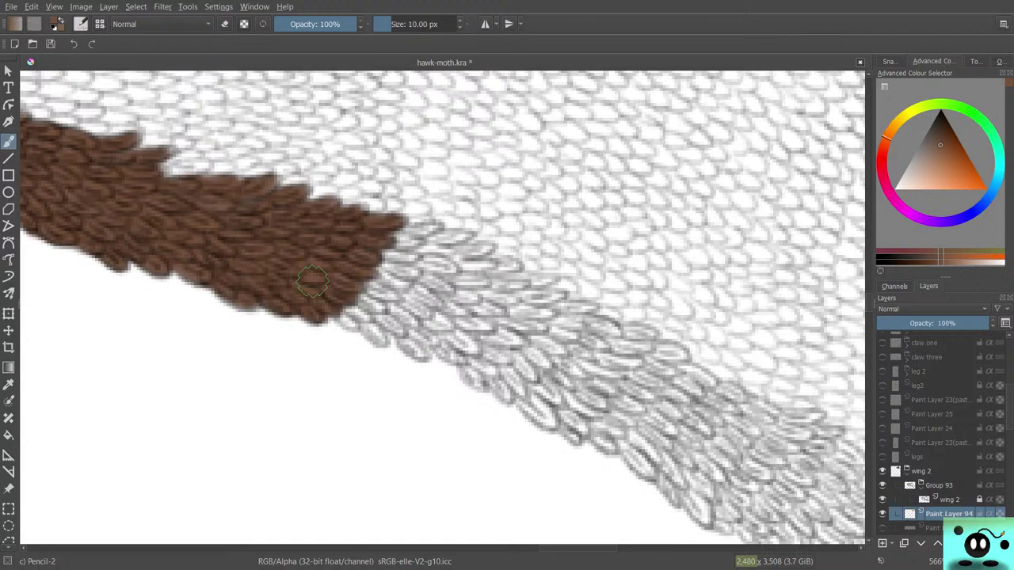
pyautogui.moveTo(344, 315)
pyautogui.mouseDown()
pyautogui.moveTo(373, 318)
pyautogui.moveTo(346, 289)
pyautogui.moveTo(381, 305)
pyautogui.moveTo(360, 278)
pyautogui.moveTo(392, 297)
pyautogui.moveTo(358, 268)
pyautogui.moveTo(399, 286)
pyautogui.moveTo(366, 262)
pyautogui.moveTo(412, 274)
pyautogui.moveTo(373, 256)
pyautogui.moveTo(398, 260)
pyautogui.moveTo(342, 231)
pyautogui.moveTo(328, 208)
pyautogui.moveTo(414, 261)
pyautogui.moveTo(369, 279)
pyautogui.moveTo(387, 295)
pyautogui.moveTo(380, 307)
pyautogui.moveTo(353, 297)
pyautogui.mouseUp()
pyautogui.moveTo(401, 247)
pyautogui.mouseDown()
pyautogui.moveTo(353, 207)
pyautogui.moveTo(423, 221)
pyautogui.moveTo(411, 231)
pyautogui.moveTo(437, 229)
pyautogui.moveTo(417, 231)
pyautogui.moveTo(426, 221)
pyautogui.moveTo(427, 230)
pyautogui.moveTo(394, 233)
pyautogui.moveTo(451, 243)
pyautogui.moveTo(421, 237)
pyautogui.moveTo(406, 249)
pyautogui.moveTo(453, 270)
pyautogui.moveTo(414, 272)
pyautogui.moveTo(422, 259)
pyautogui.moveTo(414, 259)
pyautogui.moveTo(401, 269)
pyautogui.moveTo(450, 289)
pyautogui.moveTo(421, 302)
pyautogui.moveTo(434, 306)
pyautogui.moveTo(397, 279)
pyautogui.moveTo(408, 287)
pyautogui.moveTo(395, 293)
pyautogui.moveTo(417, 312)
pyautogui.moveTo(380, 296)
pyautogui.moveTo(413, 326)
pyautogui.moveTo(378, 310)
pyautogui.moveTo(397, 331)
pyautogui.moveTo(366, 326)
pyautogui.moveTo(381, 341)
pyautogui.moveTo(355, 318)
pyautogui.moveTo(380, 341)
pyautogui.moveTo(367, 324)
pyautogui.moveTo(418, 350)
pyautogui.moveTo(399, 330)
pyautogui.moveTo(412, 354)
pyautogui.moveTo(412, 336)
pyautogui.moveTo(438, 343)
pyautogui.moveTo(409, 326)
pyautogui.moveTo(444, 321)
pyautogui.moveTo(427, 314)
pyautogui.moveTo(448, 328)
pyautogui.moveTo(364, 207)
pyautogui.moveTo(447, 317)
pyautogui.moveTo(467, 297)
pyautogui.moveTo(435, 289)
pyautogui.moveTo(469, 295)
pyautogui.moveTo(483, 277)
pyautogui.moveTo(463, 242)
pyautogui.moveTo(465, 254)
pyautogui.moveTo(429, 257)
pyautogui.mouseUp()
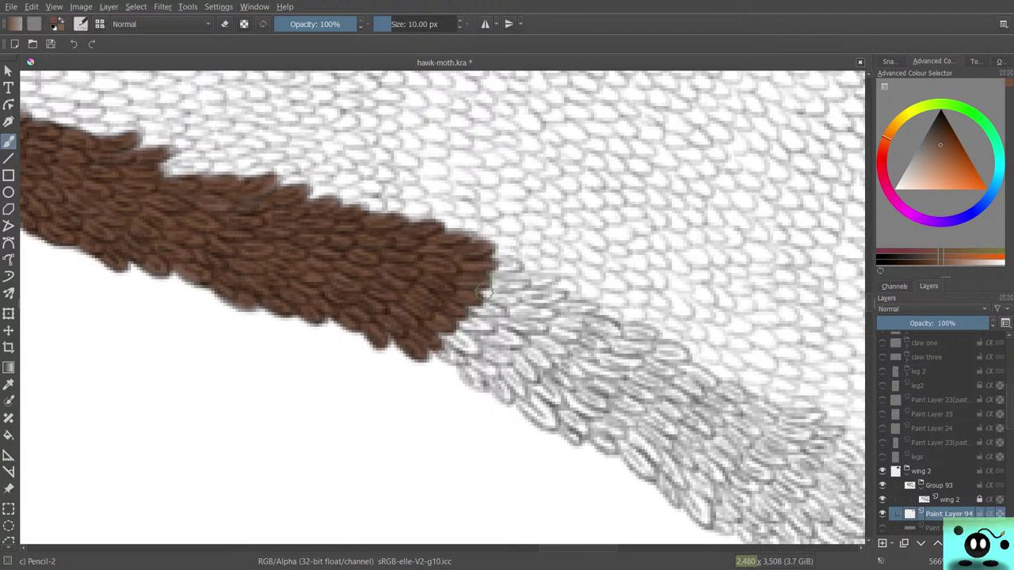
pyautogui.moveTo(485, 293)
pyautogui.mouseDown()
pyautogui.moveTo(515, 282)
pyautogui.moveTo(487, 291)
pyautogui.moveTo(498, 312)
pyautogui.moveTo(505, 304)
pyautogui.moveTo(467, 313)
pyautogui.moveTo(483, 321)
pyautogui.moveTo(460, 331)
pyautogui.moveTo(461, 318)
pyautogui.mouseUp()
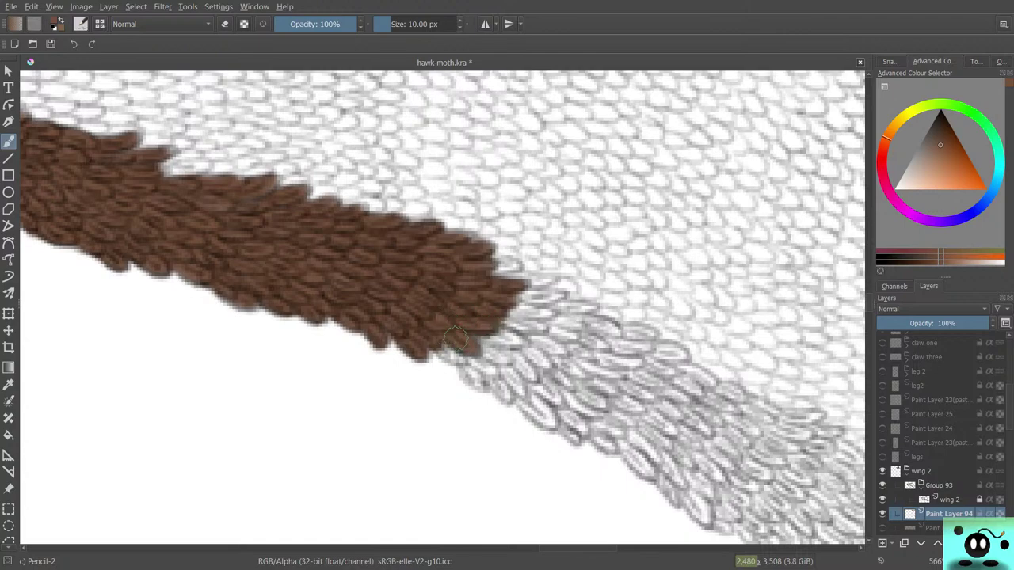
pyautogui.moveTo(445, 354)
pyautogui.mouseDown()
pyautogui.moveTo(477, 381)
pyautogui.moveTo(461, 365)
pyautogui.moveTo(474, 378)
pyautogui.moveTo(480, 368)
pyautogui.moveTo(468, 351)
pyautogui.moveTo(490, 371)
pyautogui.moveTo(454, 334)
pyautogui.moveTo(483, 352)
pyautogui.moveTo(478, 325)
pyautogui.mouseUp()
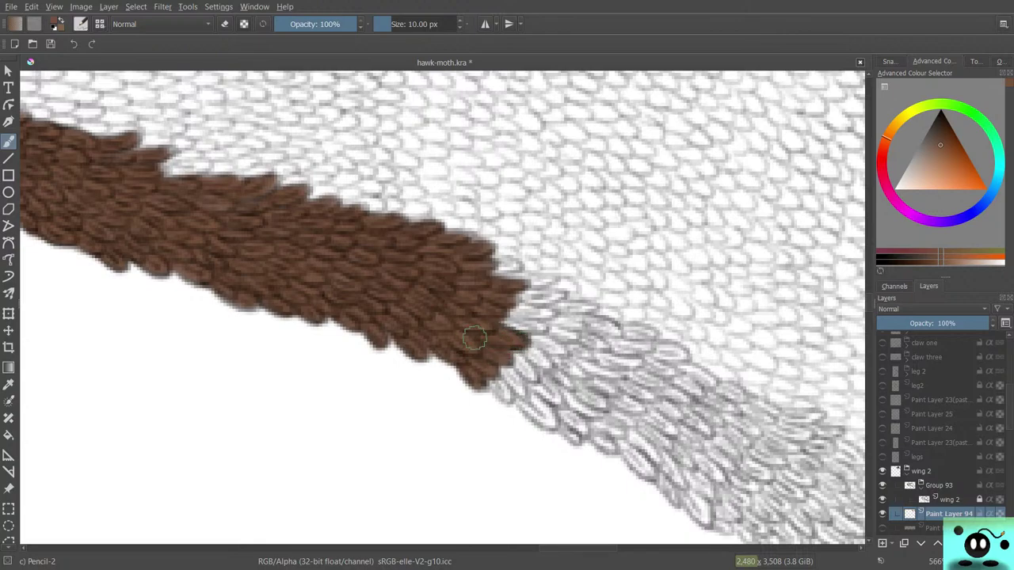
pyautogui.moveTo(451, 302)
pyautogui.mouseDown()
pyautogui.moveTo(514, 334)
pyautogui.moveTo(487, 323)
pyautogui.moveTo(515, 326)
pyautogui.moveTo(499, 303)
pyautogui.moveTo(542, 305)
pyautogui.moveTo(560, 293)
pyautogui.moveTo(525, 300)
pyautogui.mouseUp()
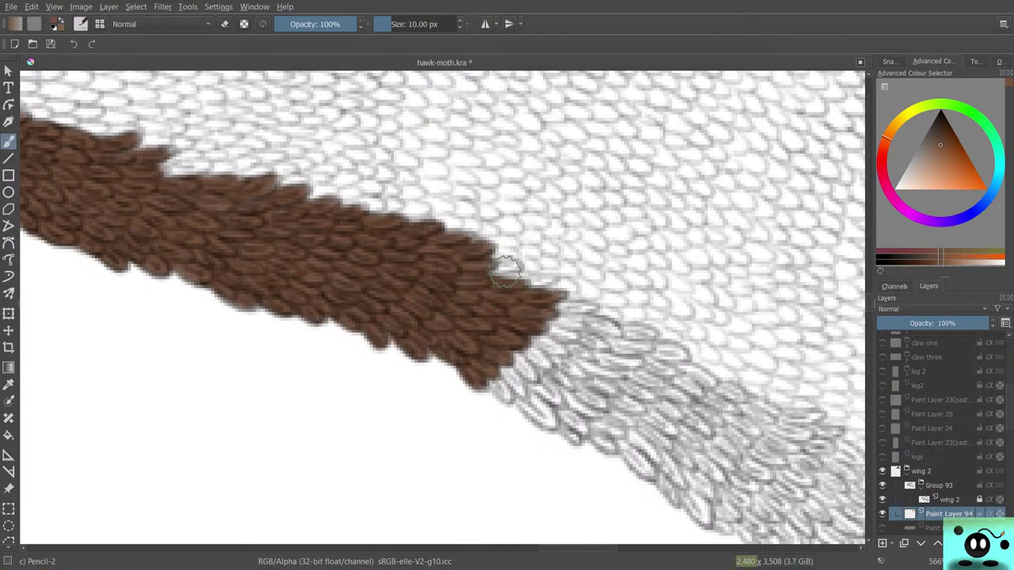
pyautogui.moveTo(506, 272); pyautogui.dragTo(510, 262)
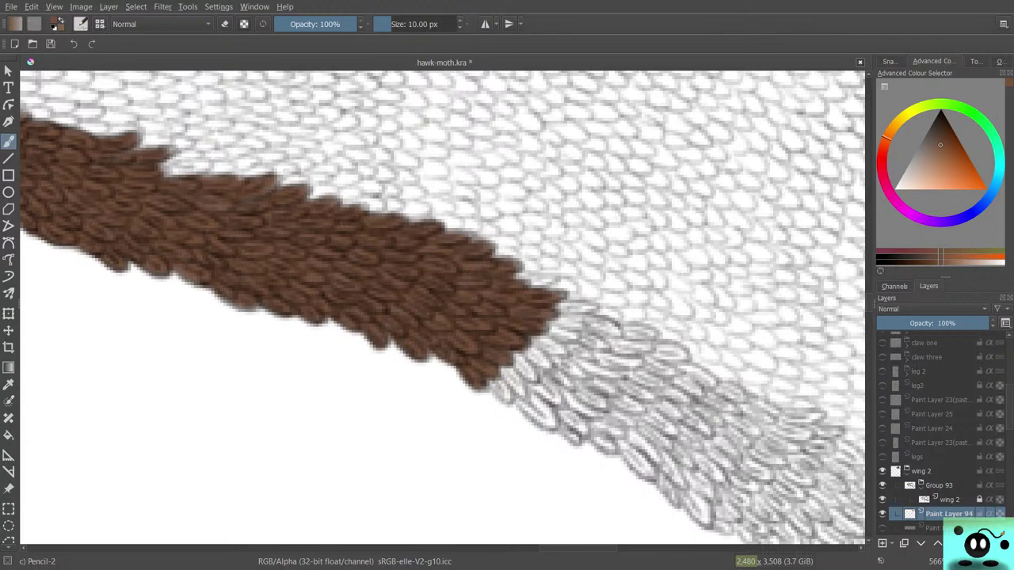
# Paint the vein brown into its steeper section, filling the elongated scales along the lower edge and the darker scales above them.
pyautogui.scroll(-5, 854, 325)
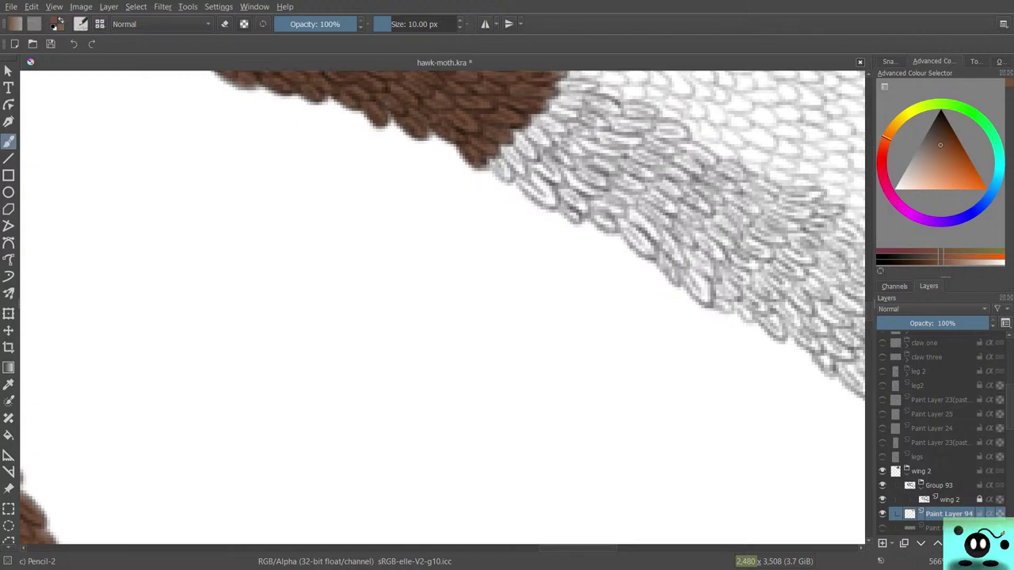
pyautogui.hscroll(5, 442, 308)
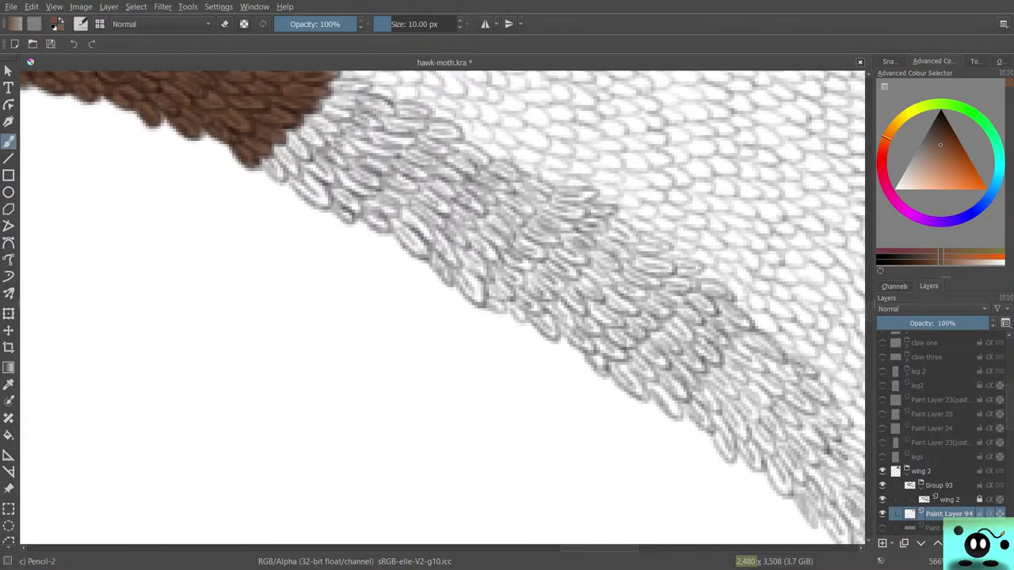
pyautogui.moveTo(273, 168)
pyautogui.mouseDown()
pyautogui.moveTo(259, 136)
pyautogui.moveTo(293, 170)
pyautogui.moveTo(293, 147)
pyautogui.moveTo(268, 125)
pyautogui.moveTo(305, 156)
pyautogui.moveTo(294, 137)
pyautogui.moveTo(307, 139)
pyautogui.moveTo(292, 125)
pyautogui.moveTo(322, 140)
pyautogui.moveTo(297, 116)
pyautogui.moveTo(337, 129)
pyautogui.moveTo(330, 124)
pyautogui.moveTo(341, 113)
pyautogui.moveTo(352, 119)
pyautogui.moveTo(319, 102)
pyautogui.moveTo(348, 94)
pyautogui.moveTo(312, 96)
pyautogui.moveTo(348, 93)
pyautogui.mouseUp()
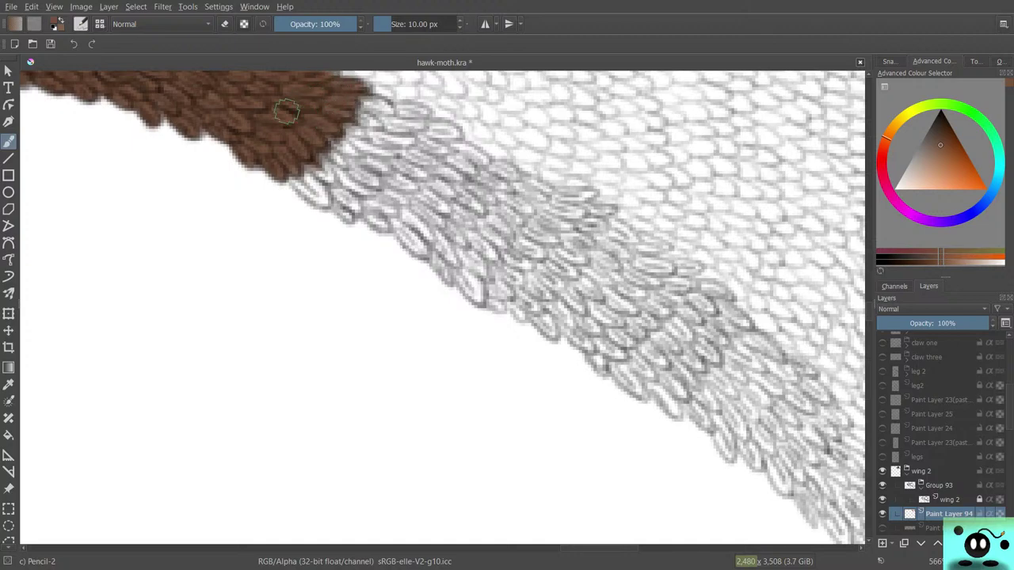
pyautogui.moveTo(293, 168)
pyautogui.mouseDown()
pyautogui.moveTo(316, 197)
pyautogui.moveTo(317, 176)
pyautogui.moveTo(291, 167)
pyautogui.moveTo(297, 176)
pyautogui.moveTo(268, 155)
pyautogui.moveTo(304, 158)
pyautogui.moveTo(331, 181)
pyautogui.moveTo(262, 87)
pyautogui.moveTo(299, 156)
pyautogui.moveTo(315, 172)
pyautogui.moveTo(316, 150)
pyautogui.moveTo(350, 170)
pyautogui.moveTo(260, 86)
pyautogui.moveTo(351, 152)
pyautogui.moveTo(353, 128)
pyautogui.moveTo(327, 117)
pyautogui.moveTo(373, 123)
pyautogui.moveTo(379, 111)
pyautogui.moveTo(335, 103)
pyautogui.mouseUp()
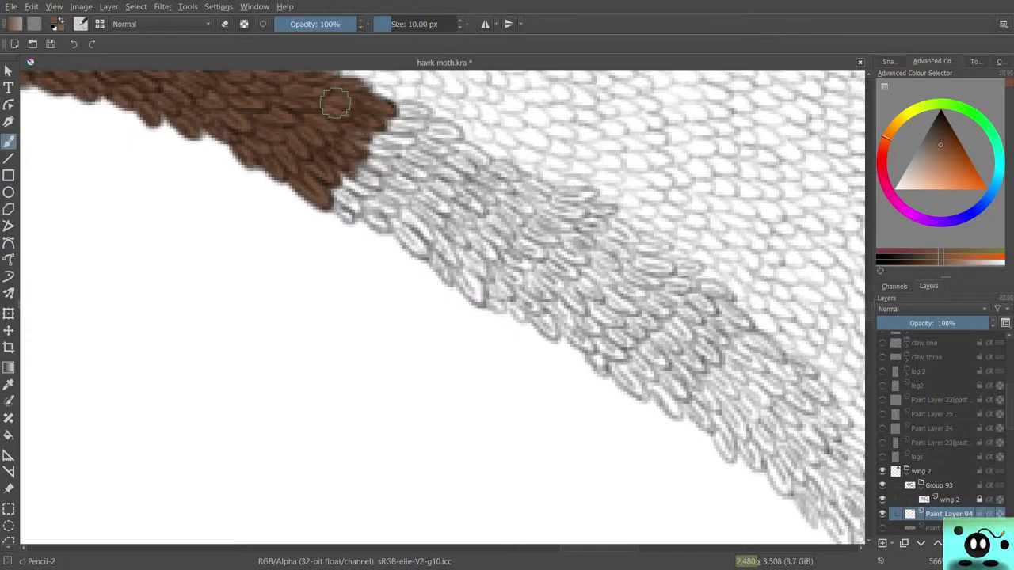
pyautogui.moveTo(402, 117)
pyautogui.mouseDown()
pyautogui.moveTo(406, 142)
pyautogui.moveTo(393, 133)
pyautogui.moveTo(372, 141)
pyautogui.moveTo(374, 152)
pyautogui.moveTo(394, 143)
pyautogui.moveTo(353, 147)
pyautogui.moveTo(388, 175)
pyautogui.moveTo(346, 153)
pyautogui.moveTo(344, 167)
pyautogui.moveTo(373, 185)
pyautogui.moveTo(327, 171)
pyautogui.moveTo(356, 205)
pyautogui.moveTo(351, 190)
pyautogui.moveTo(331, 181)
pyautogui.moveTo(350, 215)
pyautogui.moveTo(345, 192)
pyautogui.moveTo(323, 181)
pyautogui.moveTo(378, 213)
pyautogui.moveTo(358, 195)
pyautogui.moveTo(378, 213)
pyautogui.moveTo(388, 194)
pyautogui.moveTo(378, 191)
pyautogui.moveTo(385, 205)
pyautogui.moveTo(401, 182)
pyautogui.moveTo(382, 176)
pyautogui.moveTo(395, 192)
pyautogui.moveTo(420, 183)
pyautogui.moveTo(437, 160)
pyautogui.moveTo(424, 133)
pyautogui.mouseUp()
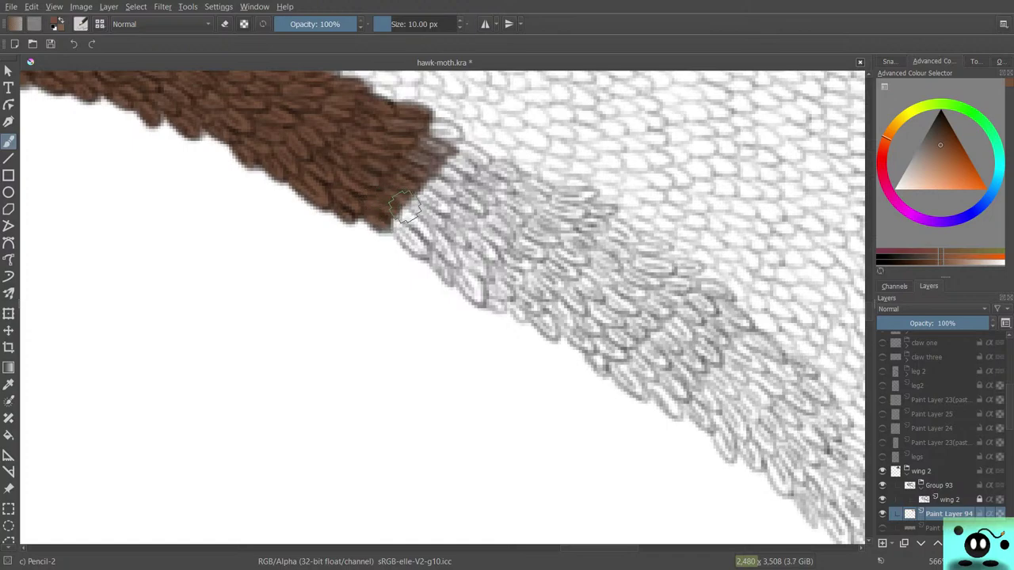
pyautogui.moveTo(423, 158)
pyautogui.mouseDown()
pyautogui.moveTo(448, 141)
pyautogui.moveTo(399, 131)
pyautogui.moveTo(390, 149)
pyautogui.mouseUp()
pyautogui.moveTo(447, 127)
pyautogui.mouseDown()
pyautogui.moveTo(455, 135)
pyautogui.moveTo(402, 130)
pyautogui.mouseUp()
pyautogui.moveTo(479, 165)
pyautogui.mouseDown()
pyautogui.moveTo(433, 148)
pyautogui.moveTo(439, 173)
pyautogui.moveTo(423, 160)
pyautogui.moveTo(453, 190)
pyautogui.moveTo(439, 202)
pyautogui.moveTo(410, 195)
pyautogui.moveTo(404, 215)
pyautogui.moveTo(389, 215)
pyautogui.moveTo(402, 238)
pyautogui.moveTo(418, 238)
pyautogui.moveTo(424, 221)
pyautogui.moveTo(403, 208)
pyautogui.moveTo(393, 222)
pyautogui.moveTo(383, 219)
pyautogui.moveTo(374, 177)
pyautogui.mouseUp()
pyautogui.moveTo(419, 230)
pyautogui.mouseDown()
pyautogui.moveTo(458, 284)
pyautogui.moveTo(421, 228)
pyautogui.moveTo(451, 257)
pyautogui.mouseUp()
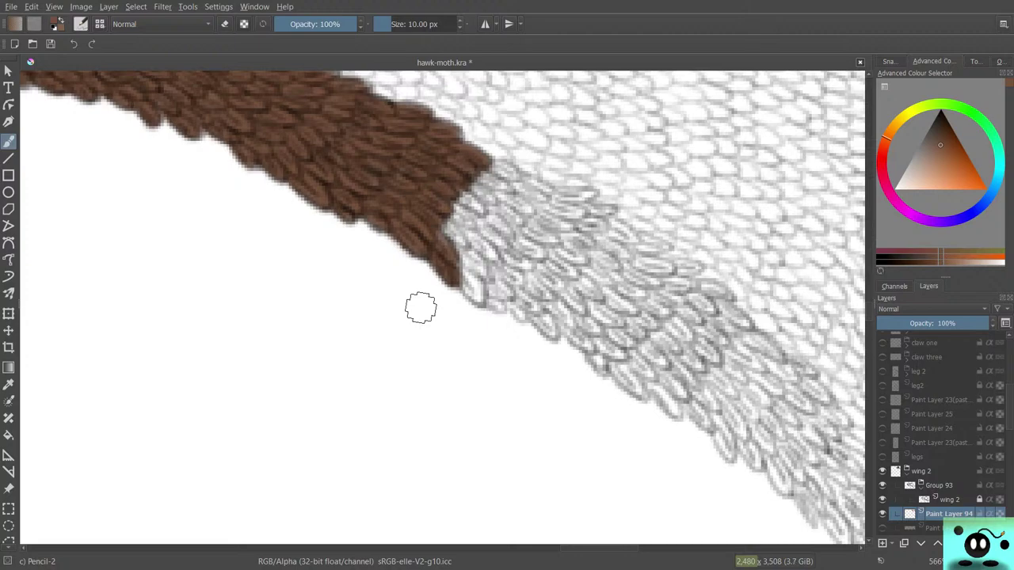
# Fill the full width of the steep diagonal stretch of the vein with brown, stopping short of the tapering end.
pyautogui.moveTo(447, 234)
pyautogui.mouseDown()
pyautogui.moveTo(468, 252)
pyautogui.moveTo(427, 206)
pyautogui.moveTo(475, 228)
pyautogui.moveTo(435, 200)
pyautogui.moveTo(454, 192)
pyautogui.moveTo(480, 211)
pyautogui.moveTo(454, 190)
pyautogui.moveTo(485, 203)
pyautogui.moveTo(460, 179)
pyautogui.moveTo(492, 203)
pyautogui.moveTo(500, 201)
pyautogui.moveTo(473, 168)
pyautogui.moveTo(517, 178)
pyautogui.moveTo(473, 159)
pyautogui.moveTo(530, 183)
pyautogui.moveTo(511, 179)
pyautogui.moveTo(529, 202)
pyautogui.moveTo(501, 188)
pyautogui.moveTo(522, 212)
pyautogui.moveTo(501, 199)
pyautogui.moveTo(482, 157)
pyautogui.moveTo(480, 185)
pyautogui.moveTo(539, 226)
pyautogui.moveTo(507, 205)
pyautogui.moveTo(525, 214)
pyautogui.moveTo(497, 214)
pyautogui.moveTo(517, 228)
pyautogui.moveTo(477, 205)
pyautogui.moveTo(503, 236)
pyautogui.moveTo(483, 212)
pyautogui.moveTo(501, 236)
pyautogui.moveTo(486, 238)
pyautogui.moveTo(492, 260)
pyautogui.moveTo(479, 243)
pyautogui.moveTo(483, 279)
pyautogui.moveTo(461, 255)
pyautogui.moveTo(469, 294)
pyautogui.mouseUp()
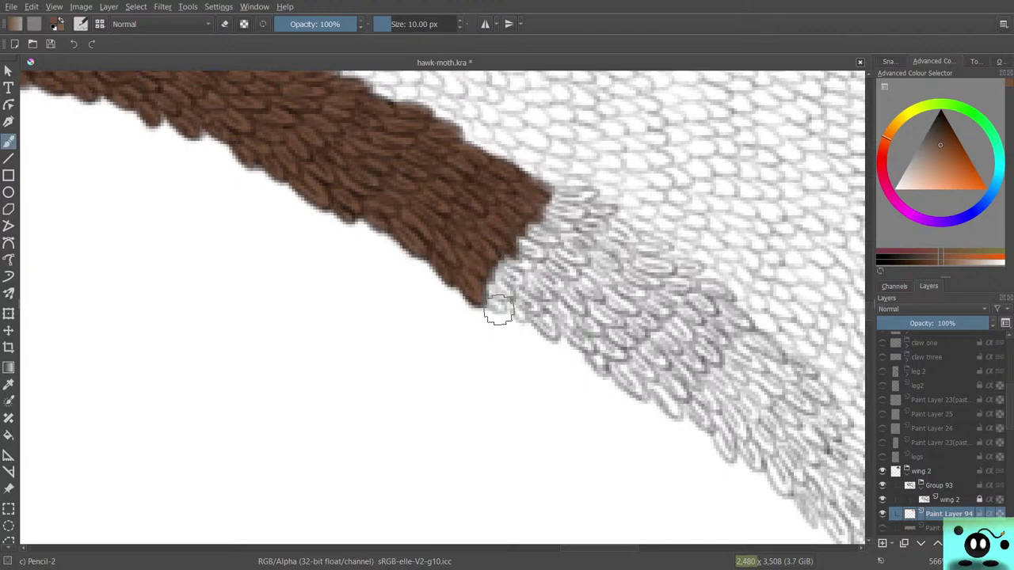
pyautogui.moveTo(476, 279)
pyautogui.mouseDown()
pyautogui.moveTo(498, 298)
pyautogui.moveTo(467, 264)
pyautogui.moveTo(517, 291)
pyautogui.moveTo(483, 249)
pyautogui.moveTo(522, 274)
pyautogui.moveTo(498, 240)
pyautogui.moveTo(521, 255)
pyautogui.moveTo(485, 214)
pyautogui.moveTo(529, 264)
pyautogui.moveTo(511, 236)
pyautogui.moveTo(544, 258)
pyautogui.moveTo(531, 223)
pyautogui.mouseUp()
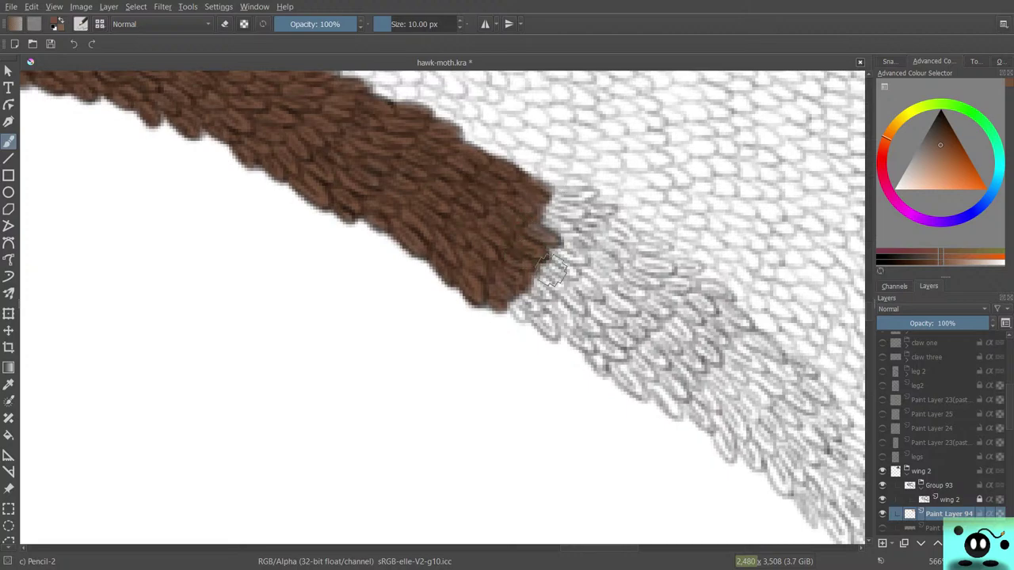
pyautogui.moveTo(555, 231)
pyautogui.mouseDown()
pyautogui.moveTo(573, 202)
pyautogui.moveTo(557, 216)
pyautogui.moveTo(549, 207)
pyautogui.moveTo(575, 210)
pyautogui.moveTo(569, 190)
pyautogui.moveTo(534, 193)
pyautogui.moveTo(605, 204)
pyautogui.moveTo(579, 209)
pyautogui.moveTo(576, 226)
pyautogui.moveTo(591, 229)
pyautogui.moveTo(552, 234)
pyautogui.moveTo(571, 231)
pyautogui.moveTo(583, 245)
pyautogui.moveTo(549, 248)
pyautogui.moveTo(573, 258)
pyautogui.moveTo(545, 255)
pyautogui.moveTo(561, 266)
pyautogui.moveTo(547, 230)
pyautogui.mouseUp()
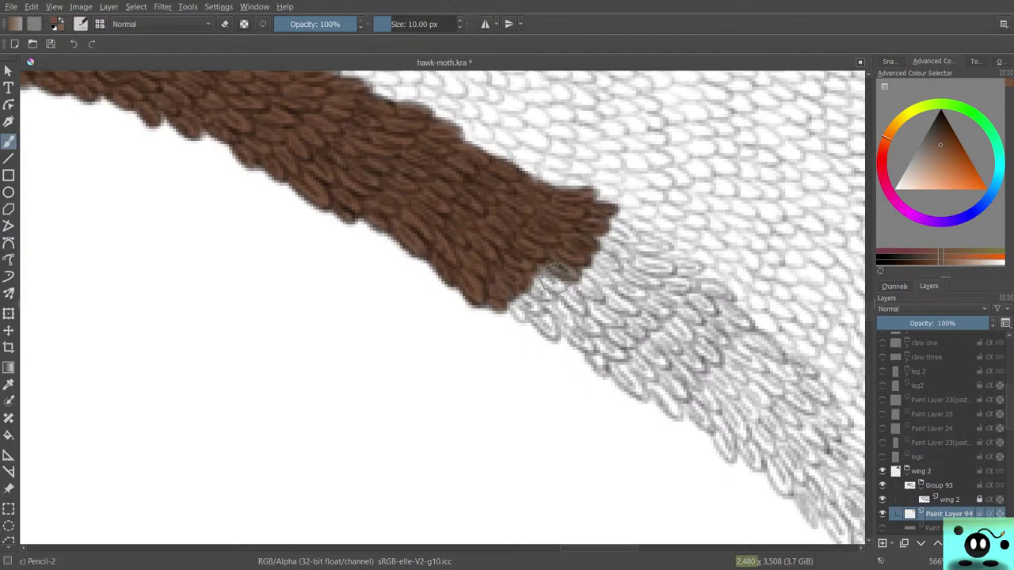
pyautogui.moveTo(554, 280)
pyautogui.mouseDown()
pyautogui.moveTo(571, 276)
pyautogui.moveTo(546, 285)
pyautogui.moveTo(524, 258)
pyautogui.moveTo(558, 283)
pyautogui.moveTo(550, 329)
pyautogui.moveTo(523, 293)
pyautogui.moveTo(512, 303)
pyautogui.mouseUp()
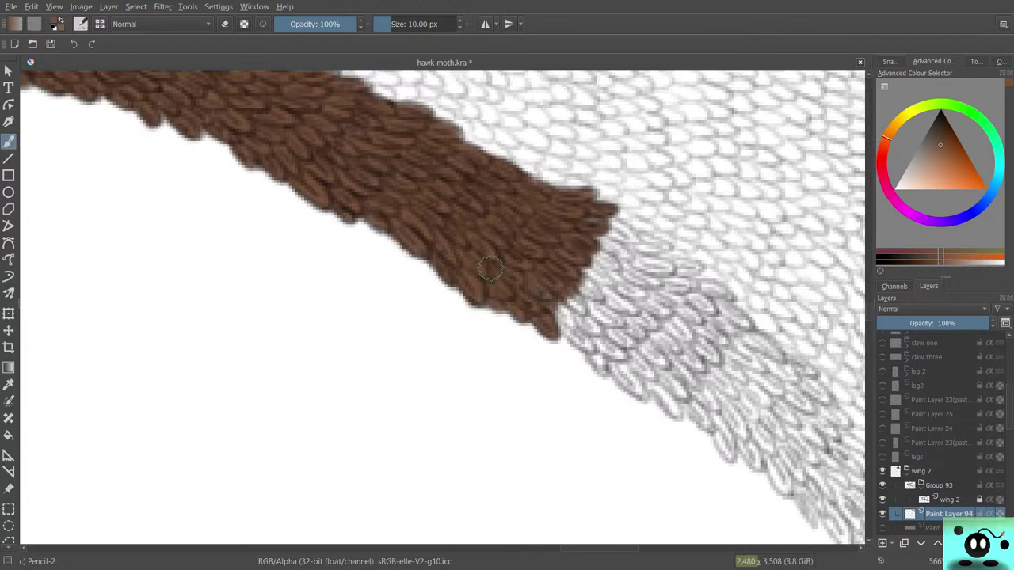
pyautogui.moveTo(576, 317)
pyautogui.mouseDown()
pyautogui.moveTo(606, 366)
pyautogui.moveTo(610, 339)
pyautogui.moveTo(604, 345)
pyautogui.moveTo(580, 311)
pyautogui.moveTo(625, 340)
pyautogui.moveTo(567, 288)
pyautogui.moveTo(596, 300)
pyautogui.moveTo(602, 287)
pyautogui.moveTo(574, 254)
pyautogui.moveTo(609, 285)
pyautogui.moveTo(586, 235)
pyautogui.moveTo(623, 263)
pyautogui.moveTo(590, 214)
pyautogui.moveTo(629, 238)
pyautogui.moveTo(620, 230)
pyautogui.moveTo(649, 234)
pyautogui.moveTo(637, 239)
pyautogui.moveTo(665, 268)
pyautogui.moveTo(614, 262)
pyautogui.moveTo(634, 278)
pyautogui.moveTo(626, 289)
pyautogui.moveTo(638, 301)
pyautogui.moveTo(622, 299)
pyautogui.moveTo(632, 316)
pyautogui.moveTo(601, 293)
pyautogui.mouseUp()
pyautogui.moveTo(624, 328)
pyautogui.mouseDown()
pyautogui.moveTo(656, 279)
pyautogui.moveTo(639, 349)
pyautogui.moveTo(660, 259)
pyautogui.mouseUp()
pyautogui.moveTo(641, 329)
pyautogui.mouseDown()
pyautogui.moveTo(669, 321)
pyautogui.moveTo(628, 291)
pyautogui.moveTo(646, 295)
pyautogui.moveTo(636, 280)
pyautogui.moveTo(661, 282)
pyautogui.moveTo(640, 273)
pyautogui.moveTo(715, 286)
pyautogui.mouseUp()
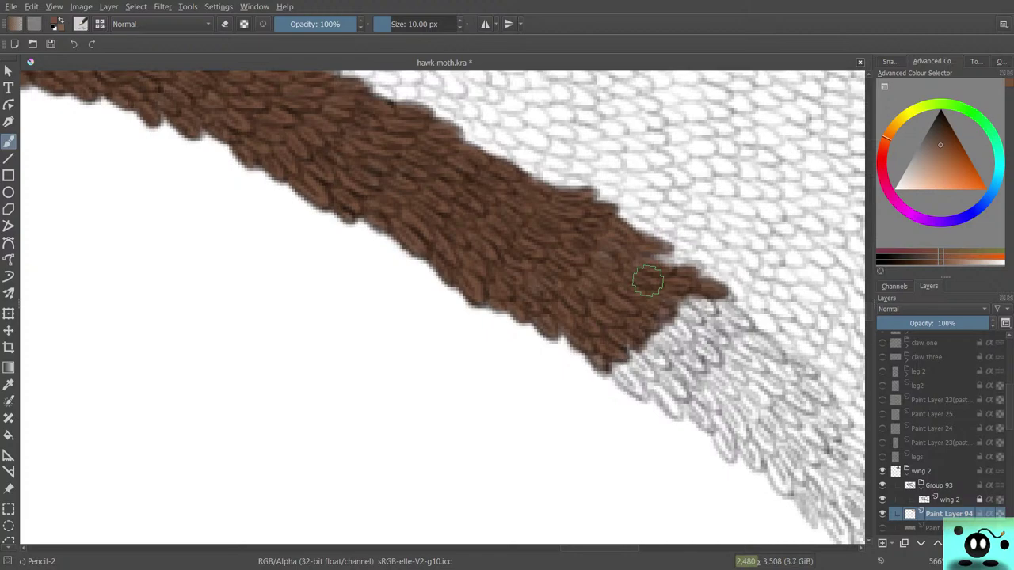
pyautogui.moveTo(620, 372)
pyautogui.mouseDown()
pyautogui.moveTo(648, 367)
pyautogui.moveTo(654, 374)
pyautogui.moveTo(624, 327)
pyautogui.moveTo(680, 352)
pyautogui.moveTo(654, 311)
pyautogui.moveTo(660, 254)
pyautogui.moveTo(678, 324)
pyautogui.moveTo(662, 320)
pyautogui.moveTo(686, 332)
pyautogui.moveTo(693, 323)
pyautogui.moveTo(656, 278)
pyautogui.moveTo(725, 308)
pyautogui.moveTo(711, 295)
pyautogui.moveTo(743, 324)
pyautogui.moveTo(711, 292)
pyautogui.moveTo(721, 295)
pyautogui.moveTo(702, 314)
pyautogui.moveTo(694, 302)
pyautogui.moveTo(708, 306)
pyautogui.moveTo(712, 343)
pyautogui.moveTo(684, 319)
pyautogui.moveTo(675, 343)
pyautogui.moveTo(703, 370)
pyautogui.moveTo(693, 384)
pyautogui.moveTo(656, 355)
pyautogui.moveTo(672, 384)
pyautogui.moveTo(645, 356)
pyautogui.moveTo(656, 386)
pyautogui.moveTo(647, 374)
pyautogui.moveTo(627, 379)
pyautogui.mouseUp()
pyautogui.moveTo(710, 388)
pyautogui.mouseDown()
pyautogui.moveTo(676, 387)
pyautogui.moveTo(727, 408)
pyautogui.moveTo(716, 405)
pyautogui.moveTo(722, 388)
pyautogui.moveTo(703, 346)
pyautogui.moveTo(704, 367)
pyautogui.moveTo(726, 349)
pyautogui.moveTo(743, 369)
pyautogui.moveTo(761, 367)
pyautogui.moveTo(716, 328)
pyautogui.moveTo(773, 354)
pyautogui.moveTo(771, 341)
pyautogui.moveTo(773, 362)
pyautogui.moveTo(712, 303)
pyautogui.mouseUp()
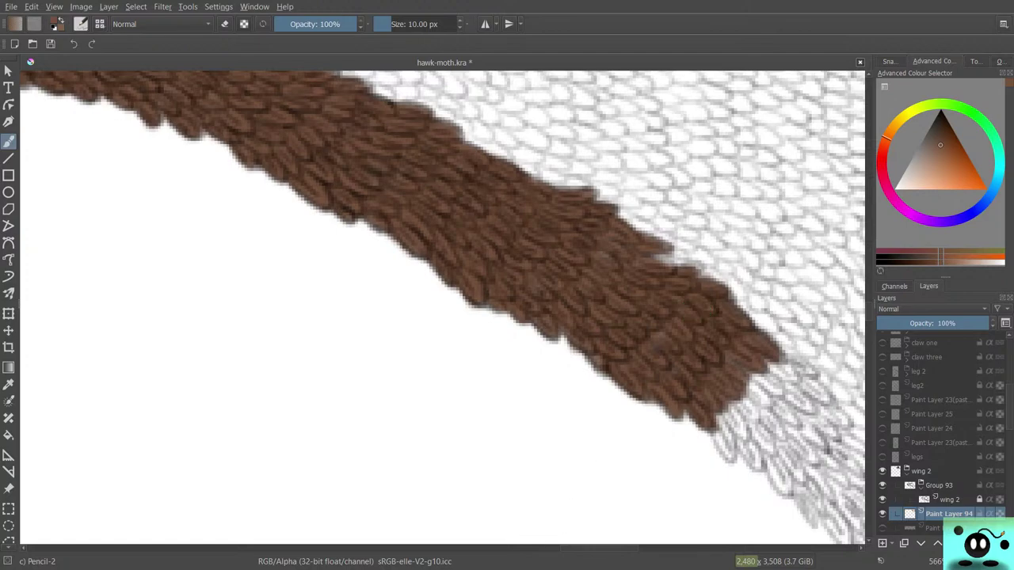
# Colour the tapering end of the second-lowest vein brown, outlining both edges down to the tip and filling the scales between them.
pyautogui.hscroll(5, 541, 518)
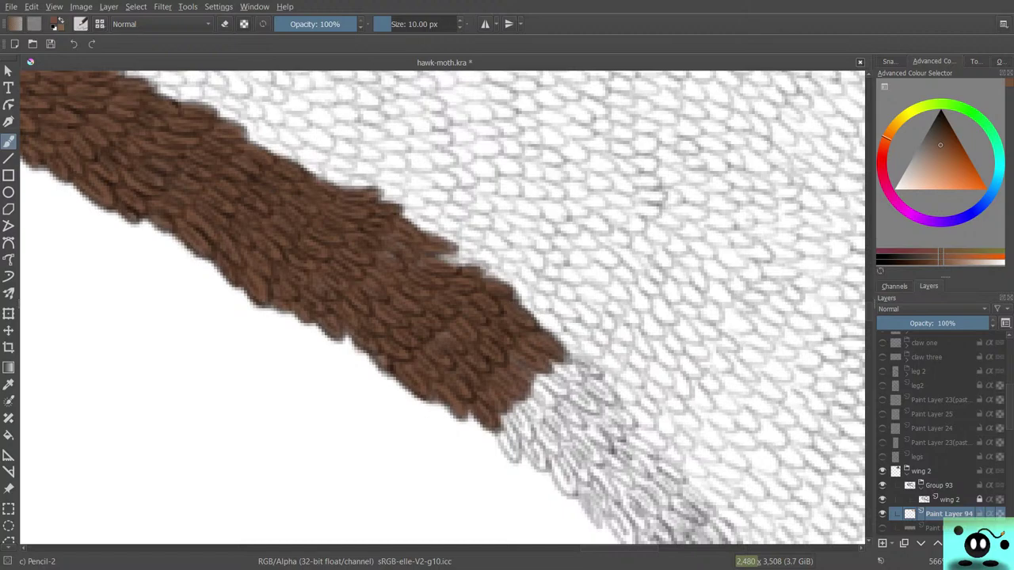
pyautogui.scroll(-3, 475, 293)
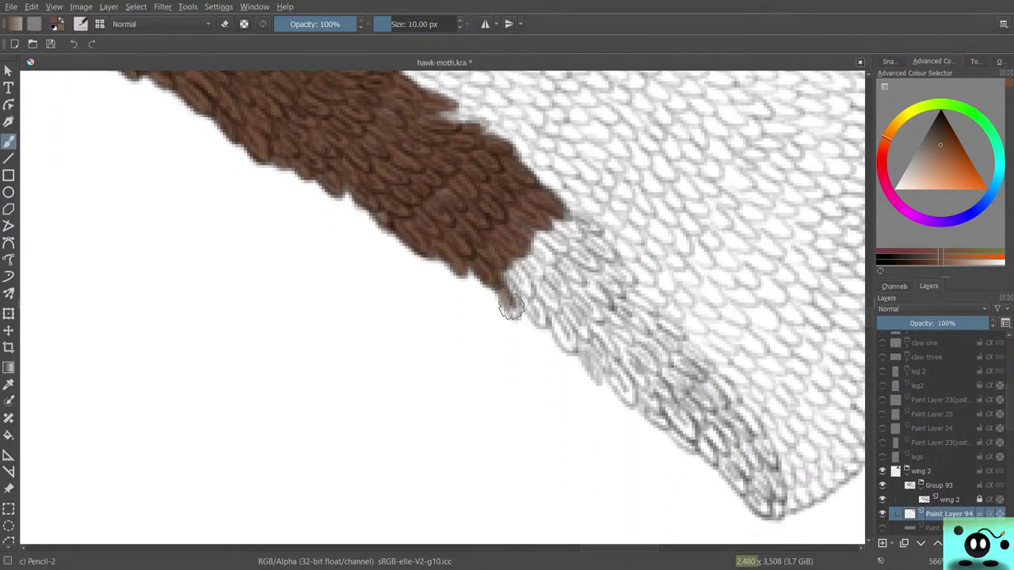
pyautogui.moveTo(511, 307)
pyautogui.mouseDown()
pyautogui.moveTo(500, 271)
pyautogui.moveTo(504, 307)
pyautogui.moveTo(506, 270)
pyautogui.moveTo(524, 283)
pyautogui.moveTo(504, 259)
pyautogui.moveTo(531, 294)
pyautogui.moveTo(513, 243)
pyautogui.moveTo(522, 265)
pyautogui.moveTo(548, 279)
pyautogui.moveTo(512, 241)
pyautogui.moveTo(522, 249)
pyautogui.moveTo(523, 236)
pyautogui.moveTo(555, 262)
pyautogui.moveTo(512, 220)
pyautogui.moveTo(559, 263)
pyautogui.moveTo(468, 136)
pyautogui.moveTo(564, 260)
pyautogui.moveTo(558, 234)
pyautogui.moveTo(534, 222)
pyautogui.moveTo(564, 247)
pyautogui.moveTo(574, 237)
pyautogui.moveTo(583, 243)
pyautogui.moveTo(545, 207)
pyautogui.moveTo(576, 237)
pyautogui.moveTo(576, 221)
pyautogui.moveTo(594, 231)
pyautogui.moveTo(590, 256)
pyautogui.moveTo(608, 259)
pyautogui.moveTo(581, 238)
pyautogui.moveTo(570, 244)
pyautogui.moveTo(593, 268)
pyautogui.moveTo(559, 240)
pyautogui.moveTo(595, 274)
pyautogui.moveTo(552, 250)
pyautogui.moveTo(569, 272)
pyautogui.moveTo(546, 253)
pyautogui.moveTo(563, 289)
pyautogui.moveTo(542, 271)
pyautogui.moveTo(557, 304)
pyautogui.moveTo(536, 283)
pyautogui.moveTo(555, 307)
pyautogui.moveTo(541, 290)
pyautogui.moveTo(522, 295)
pyautogui.moveTo(538, 318)
pyautogui.moveTo(518, 292)
pyautogui.mouseUp()
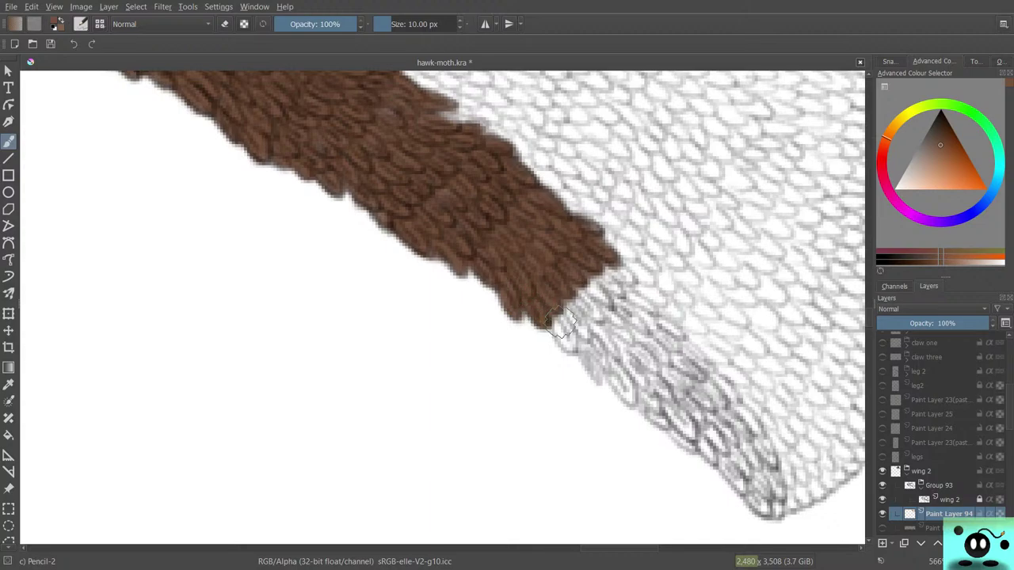
pyautogui.moveTo(561, 321)
pyautogui.mouseDown()
pyautogui.moveTo(568, 337)
pyautogui.moveTo(536, 267)
pyautogui.mouseUp()
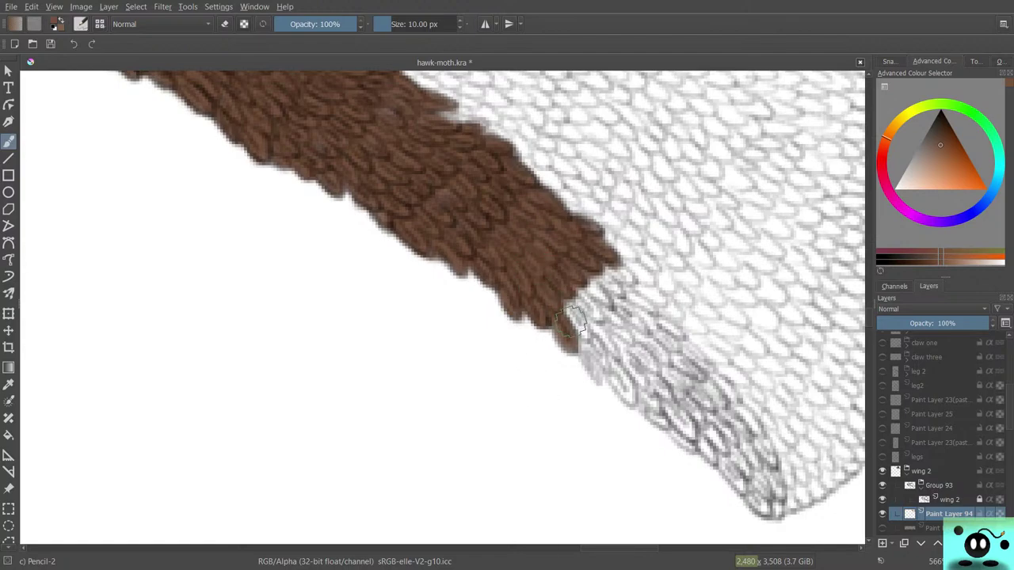
pyautogui.moveTo(572, 320)
pyautogui.mouseDown()
pyautogui.moveTo(574, 292)
pyautogui.moveTo(603, 320)
pyautogui.moveTo(577, 291)
pyautogui.moveTo(606, 311)
pyautogui.moveTo(592, 287)
pyautogui.moveTo(611, 300)
pyautogui.moveTo(583, 281)
pyautogui.moveTo(590, 307)
pyautogui.moveTo(577, 279)
pyautogui.moveTo(601, 296)
pyautogui.moveTo(598, 314)
pyautogui.moveTo(573, 291)
pyautogui.moveTo(583, 284)
pyautogui.moveTo(615, 297)
pyautogui.moveTo(600, 268)
pyautogui.moveTo(627, 297)
pyautogui.moveTo(612, 269)
pyautogui.mouseUp()
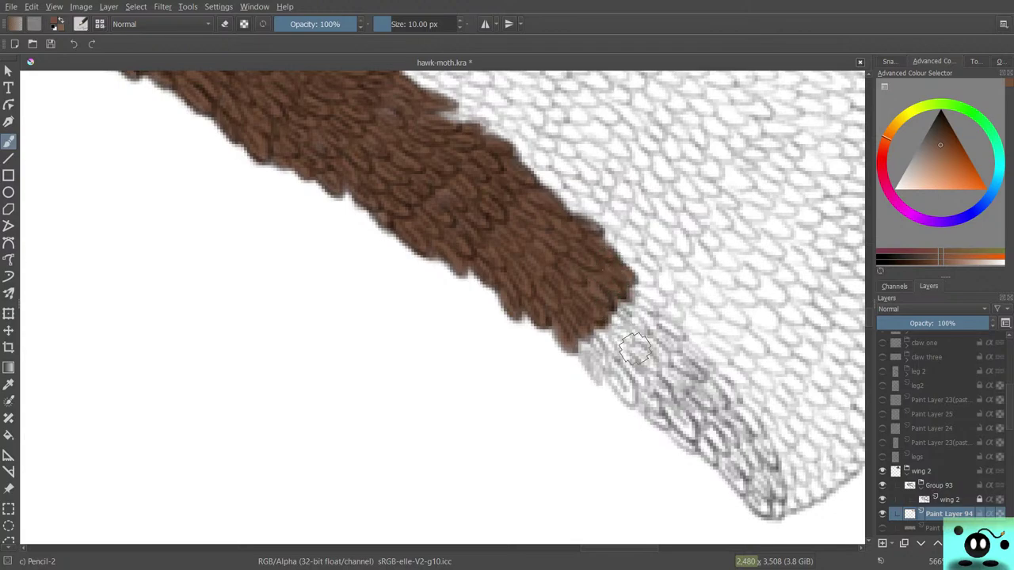
pyautogui.moveTo(625, 313)
pyautogui.mouseDown()
pyautogui.moveTo(703, 364)
pyautogui.moveTo(660, 326)
pyautogui.moveTo(743, 423)
pyautogui.moveTo(739, 404)
pyautogui.moveTo(710, 377)
pyautogui.moveTo(762, 457)
pyautogui.moveTo(773, 491)
pyautogui.moveTo(765, 484)
pyautogui.moveTo(761, 507)
pyautogui.moveTo(749, 479)
pyautogui.moveTo(737, 487)
pyautogui.moveTo(737, 458)
pyautogui.moveTo(718, 417)
pyautogui.moveTo(752, 459)
pyautogui.moveTo(707, 444)
pyautogui.moveTo(648, 377)
pyautogui.moveTo(655, 411)
pyautogui.moveTo(689, 447)
pyautogui.moveTo(615, 393)
pyautogui.moveTo(581, 356)
pyautogui.moveTo(591, 362)
pyautogui.moveTo(581, 333)
pyautogui.moveTo(627, 369)
pyautogui.moveTo(610, 348)
pyautogui.moveTo(584, 330)
pyautogui.moveTo(601, 366)
pyautogui.moveTo(590, 346)
pyautogui.moveTo(662, 412)
pyautogui.moveTo(657, 420)
pyautogui.moveTo(644, 395)
pyautogui.moveTo(651, 379)
pyautogui.moveTo(667, 405)
pyautogui.mouseUp()
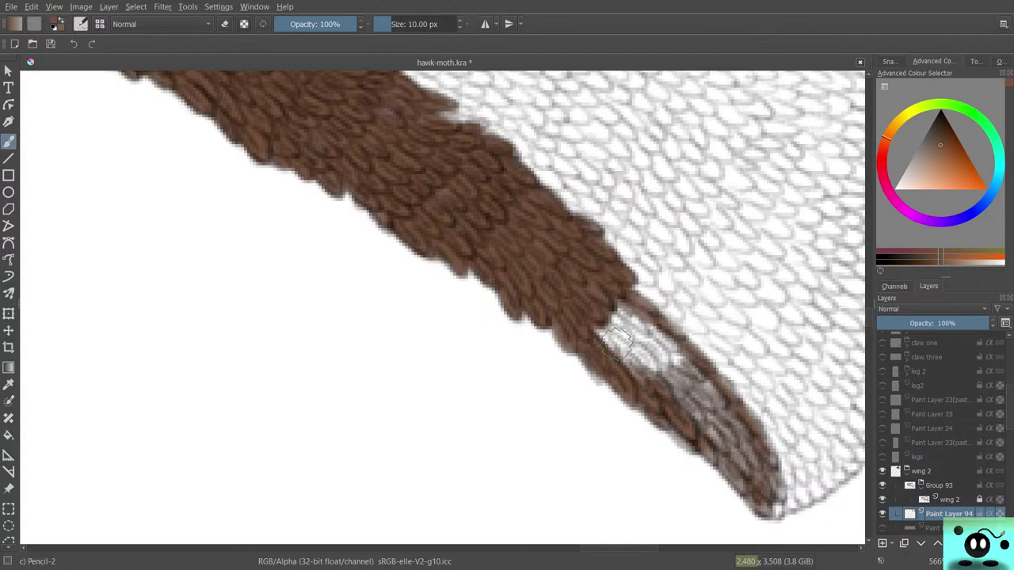
pyautogui.moveTo(617, 342)
pyautogui.mouseDown()
pyautogui.moveTo(687, 392)
pyautogui.moveTo(697, 386)
pyautogui.moveTo(662, 341)
pyautogui.moveTo(685, 379)
pyautogui.moveTo(655, 360)
pyautogui.moveTo(595, 281)
pyautogui.moveTo(675, 355)
pyautogui.moveTo(620, 306)
pyautogui.moveTo(636, 323)
pyautogui.moveTo(592, 297)
pyautogui.moveTo(624, 343)
pyautogui.moveTo(600, 325)
pyautogui.moveTo(604, 339)
pyautogui.moveTo(602, 327)
pyautogui.moveTo(633, 347)
pyautogui.moveTo(606, 344)
pyautogui.moveTo(637, 359)
pyautogui.moveTo(619, 337)
pyautogui.mouseUp()
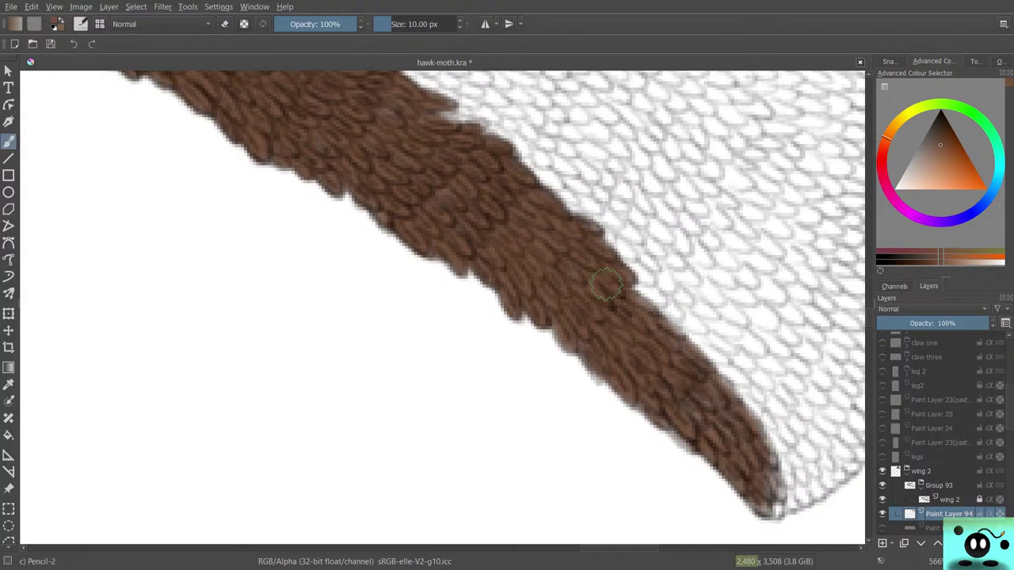
# Erase the brown spilling past the upper edge of the vein's tapering end and repaint the missing scale tips to refine its jagged outline.
pyautogui.press('e')
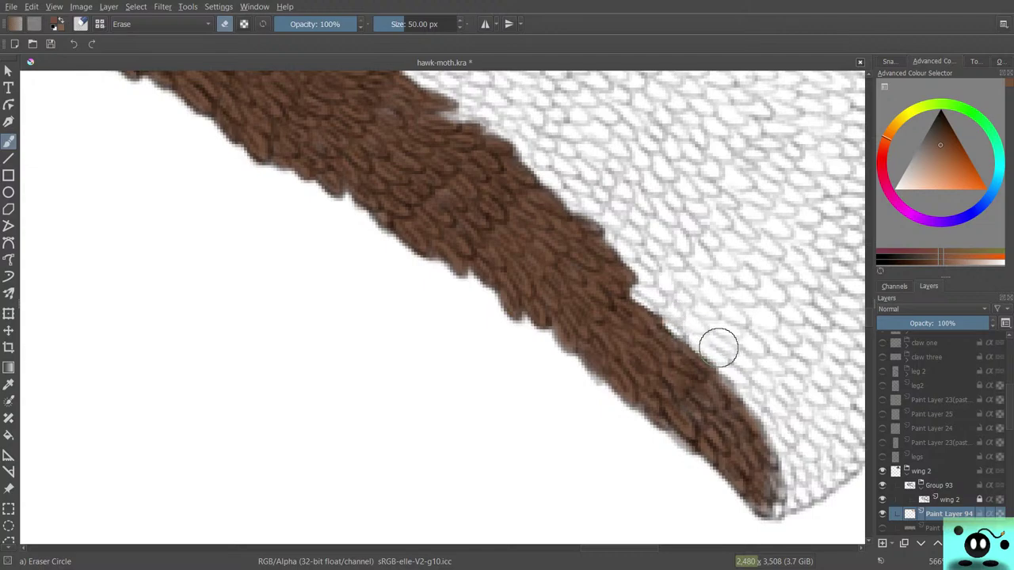
pyautogui.moveTo(729, 356); pyautogui.dragTo(744, 354)
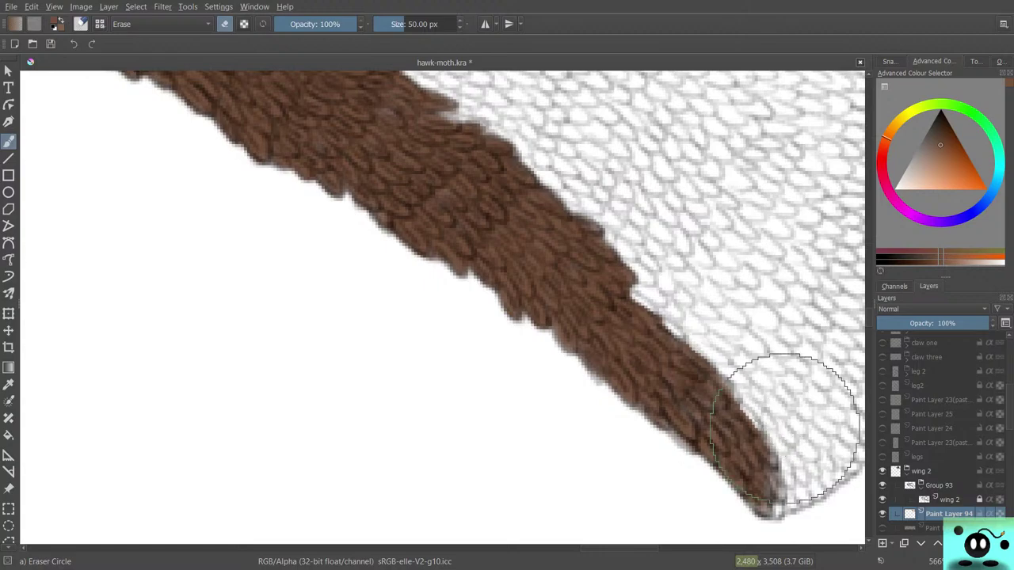
pyautogui.press('/')
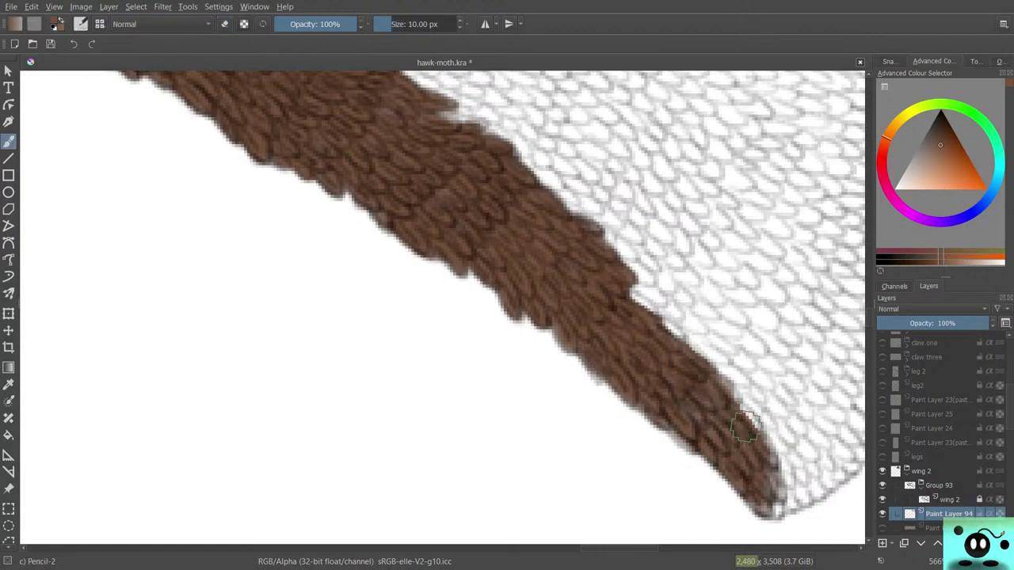
pyautogui.moveTo(702, 370)
pyautogui.mouseDown()
pyautogui.moveTo(758, 430)
pyautogui.moveTo(734, 404)
pyautogui.mouseUp()
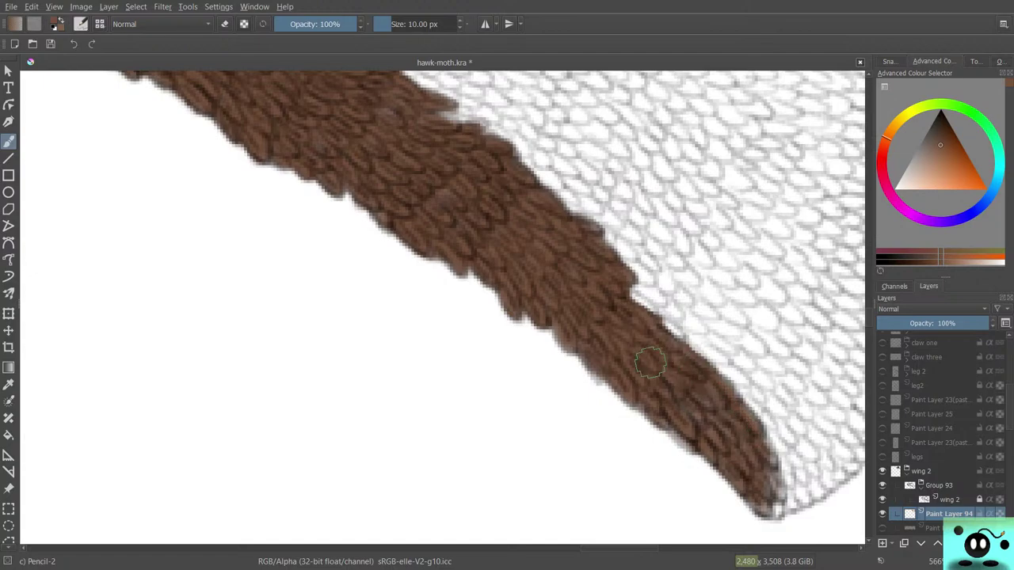
pyautogui.moveTo(673, 339); pyautogui.dragTo(641, 306)
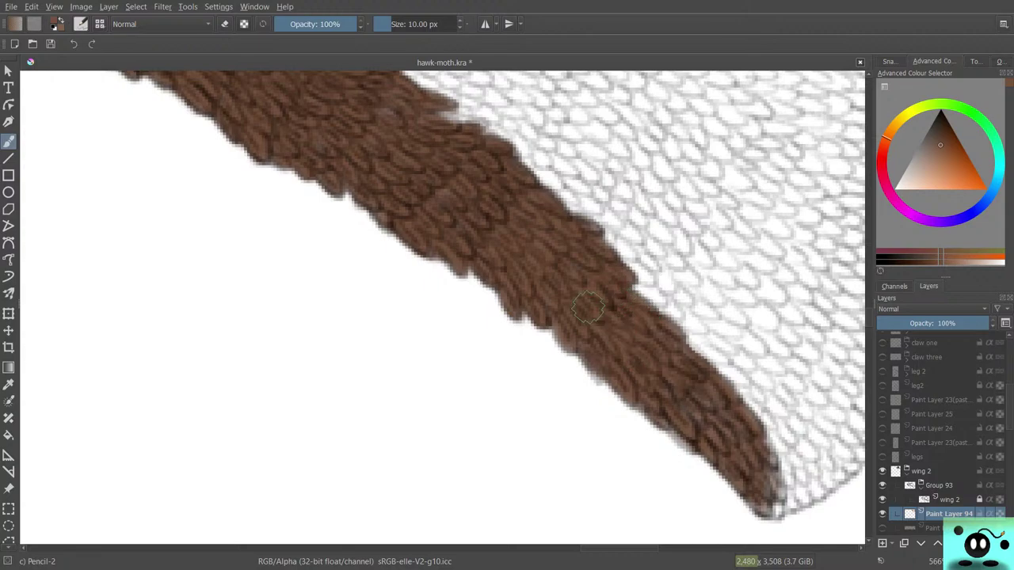
pyautogui.press('e')
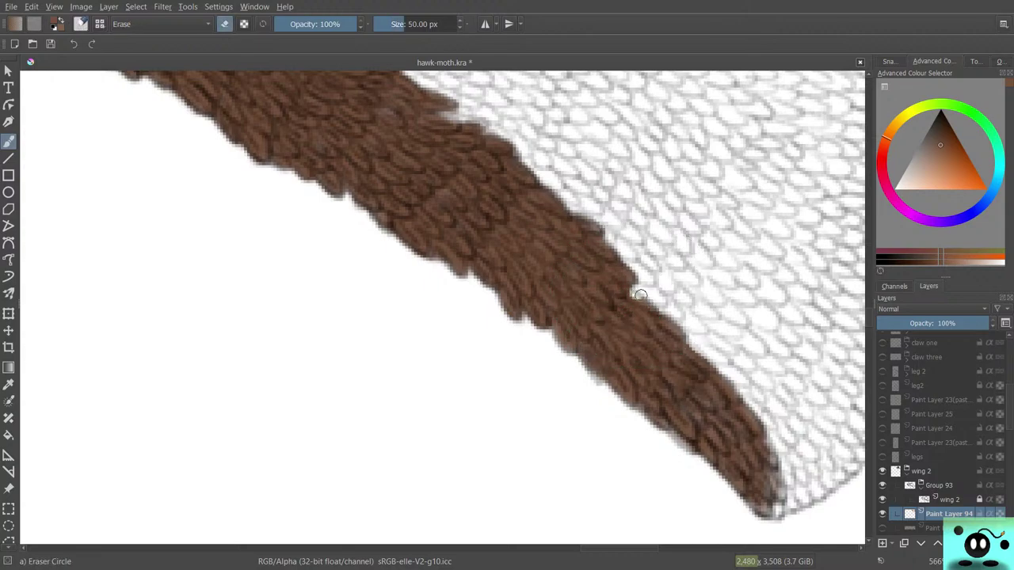
pyautogui.moveTo(653, 301)
pyautogui.mouseDown()
pyautogui.moveTo(713, 373)
pyautogui.moveTo(724, 362)
pyautogui.moveTo(776, 436)
pyautogui.moveTo(744, 385)
pyautogui.moveTo(759, 428)
pyautogui.moveTo(747, 464)
pyautogui.moveTo(769, 435)
pyautogui.moveTo(746, 405)
pyautogui.moveTo(772, 441)
pyautogui.moveTo(718, 373)
pyautogui.moveTo(769, 430)
pyautogui.moveTo(746, 384)
pyautogui.moveTo(689, 353)
pyautogui.moveTo(777, 471)
pyautogui.moveTo(729, 401)
pyautogui.mouseUp()
pyautogui.press('e')
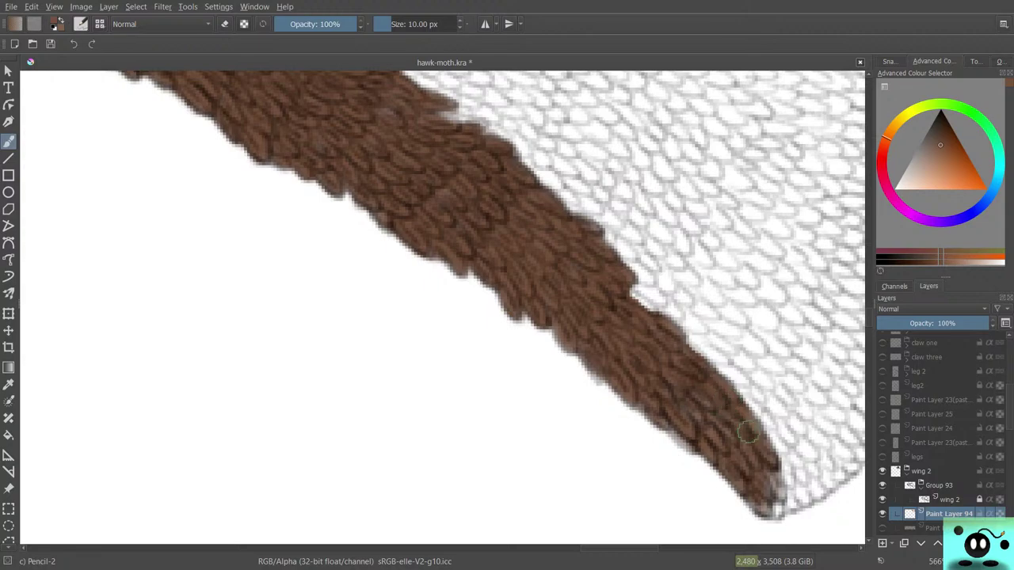
# Erase the overspill around the vein's extreme tip and recolour its last scales brown.
pyautogui.moveTo(769, 475); pyautogui.dragTo(773, 493)
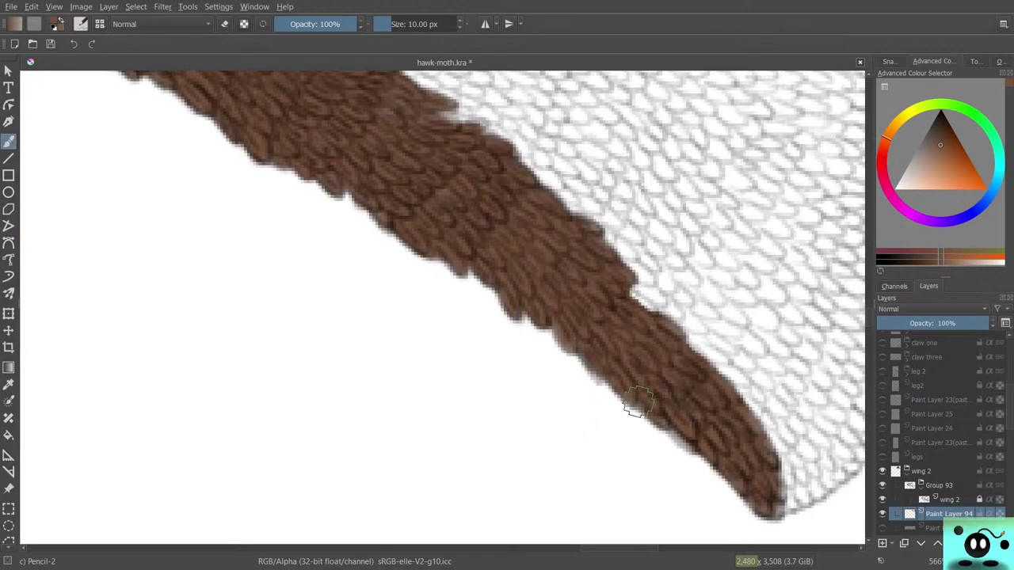
pyautogui.press('e')
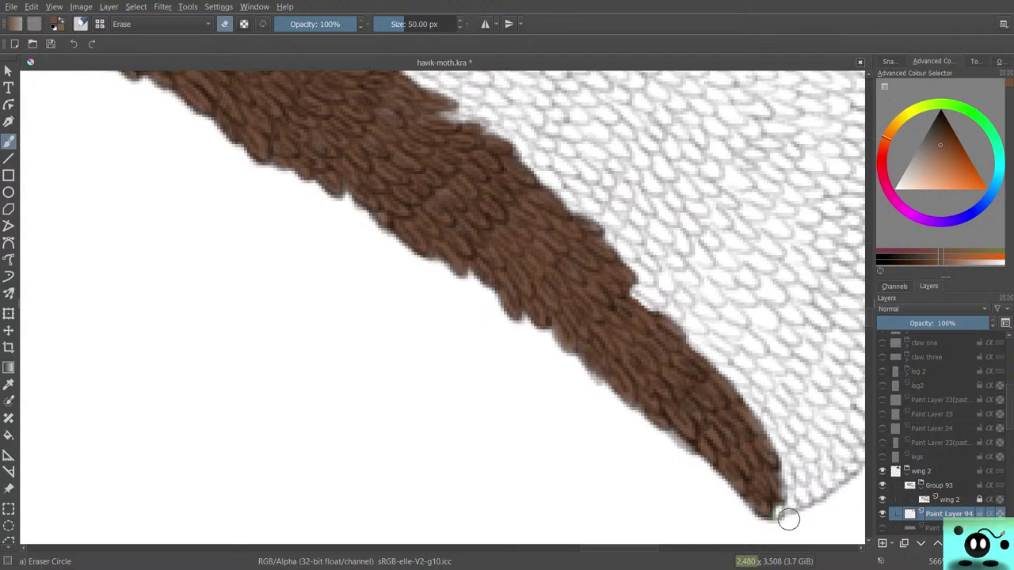
pyautogui.click(792, 516)
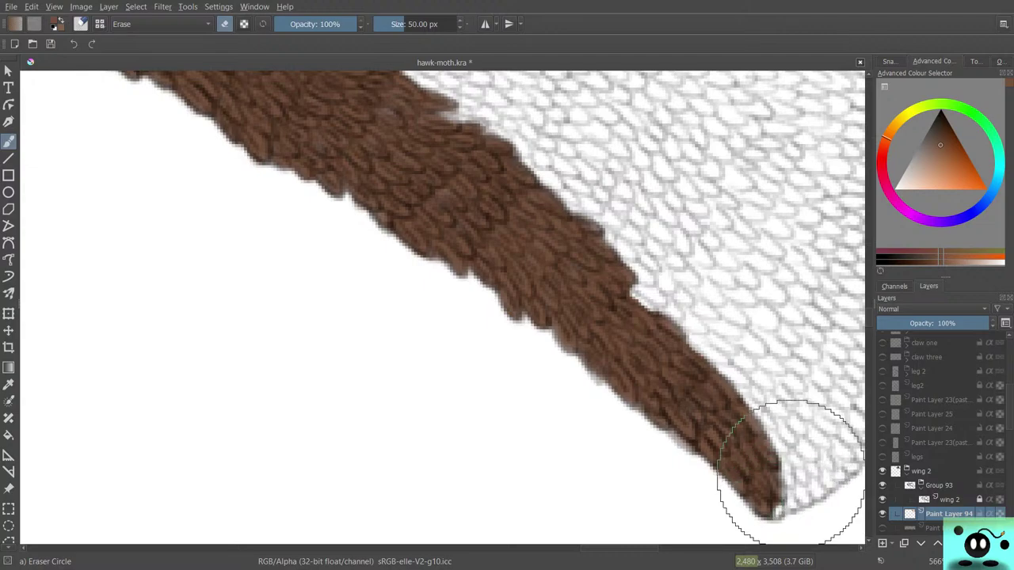
pyautogui.moveTo(790, 473)
pyautogui.mouseDown()
pyautogui.moveTo(785, 511)
pyautogui.moveTo(776, 482)
pyautogui.moveTo(760, 525)
pyautogui.mouseUp()
pyautogui.press('/')
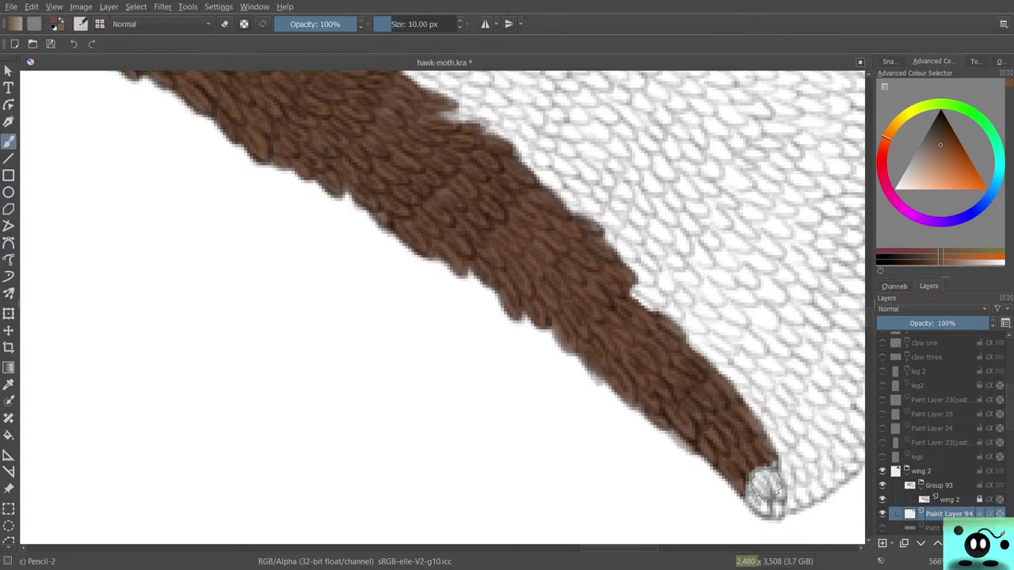
pyautogui.moveTo(770, 471)
pyautogui.mouseDown()
pyautogui.moveTo(756, 495)
pyautogui.moveTo(768, 504)
pyautogui.moveTo(760, 511)
pyautogui.moveTo(751, 474)
pyautogui.moveTo(739, 474)
pyautogui.moveTo(755, 500)
pyautogui.moveTo(737, 466)
pyautogui.mouseUp()
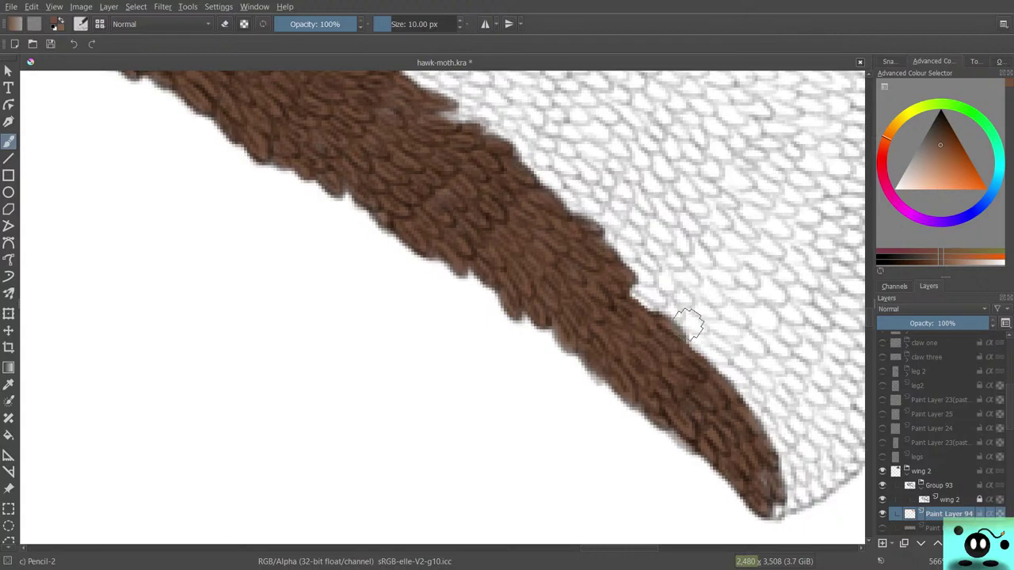
# Check the whole wing and the coloured base and lower veins at several magnifications.
pyautogui.scroll(-6, 689, 325)
pyautogui.scroll(2, 688, 325)
pyautogui.scroll(-4, 763, 356)
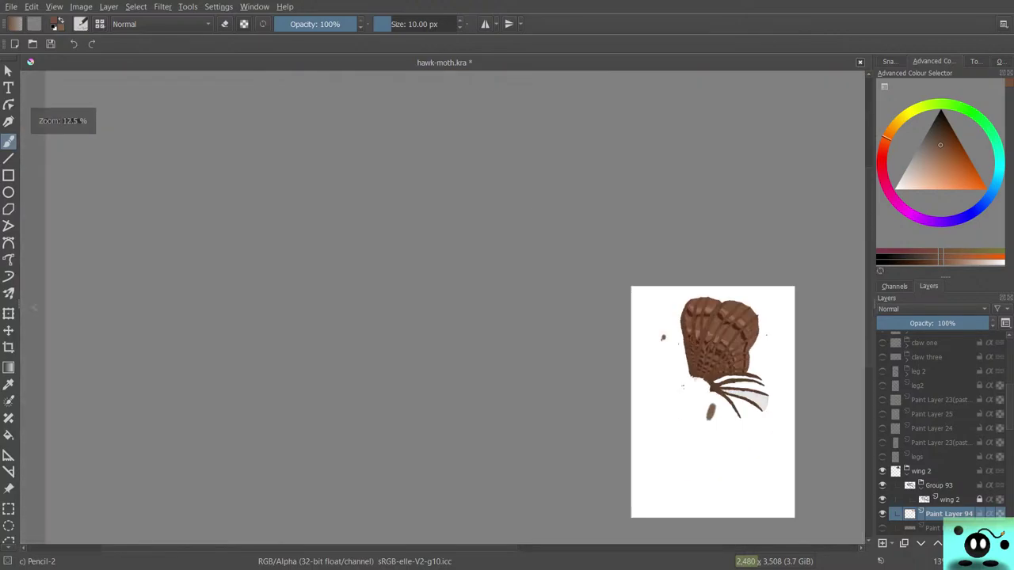
pyautogui.scroll(6, 763, 357)
pyautogui.scroll(-8, 762, 357)
pyautogui.scroll(8, 726, 319)
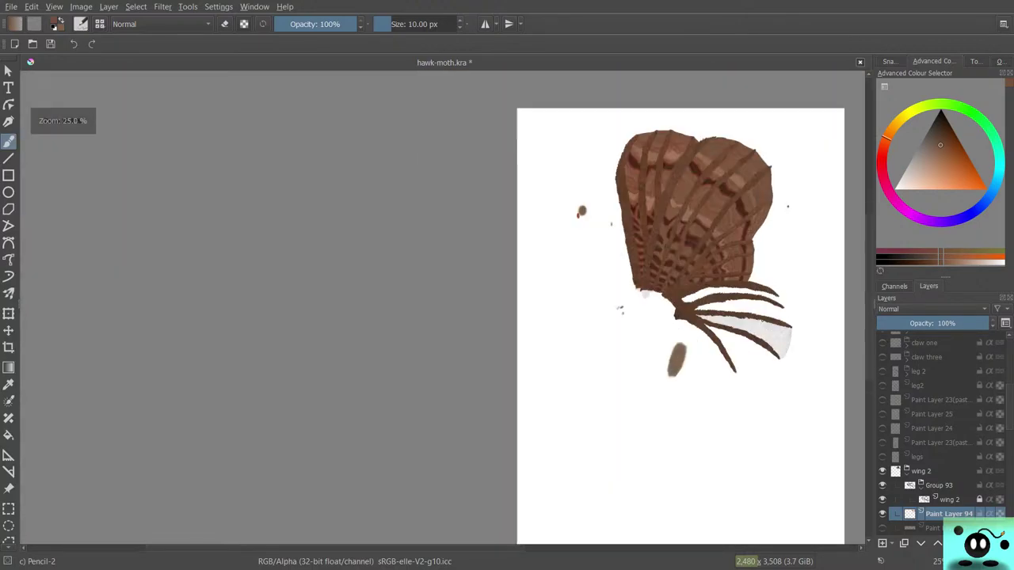
pyautogui.scroll(-2, 726, 319)
pyautogui.scroll(-2, 726, 320)
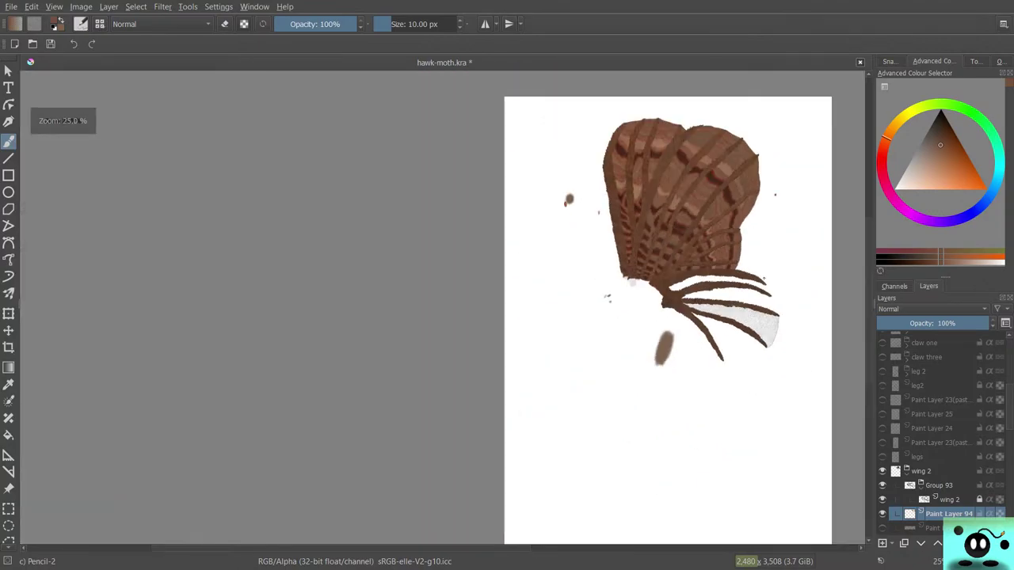
pyautogui.scroll(4, 726, 319)
pyautogui.scroll(-2, 726, 319)
pyautogui.scroll(3, 689, 386)
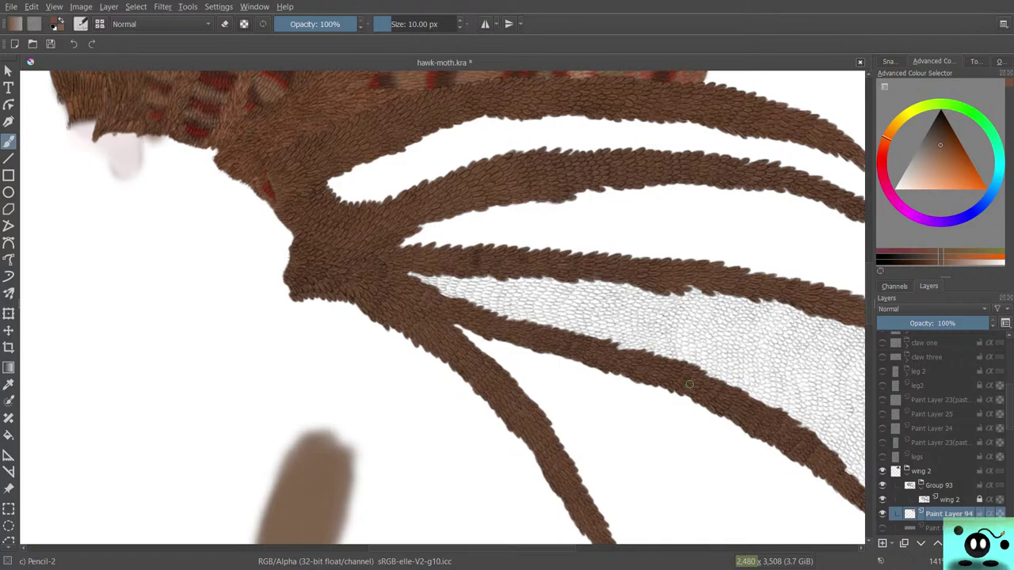
# Examine the patterned upper wing, toggling the visible wing 3 group off and on to identify its part of the wing.
pyautogui.scroll(5, 935, 432)
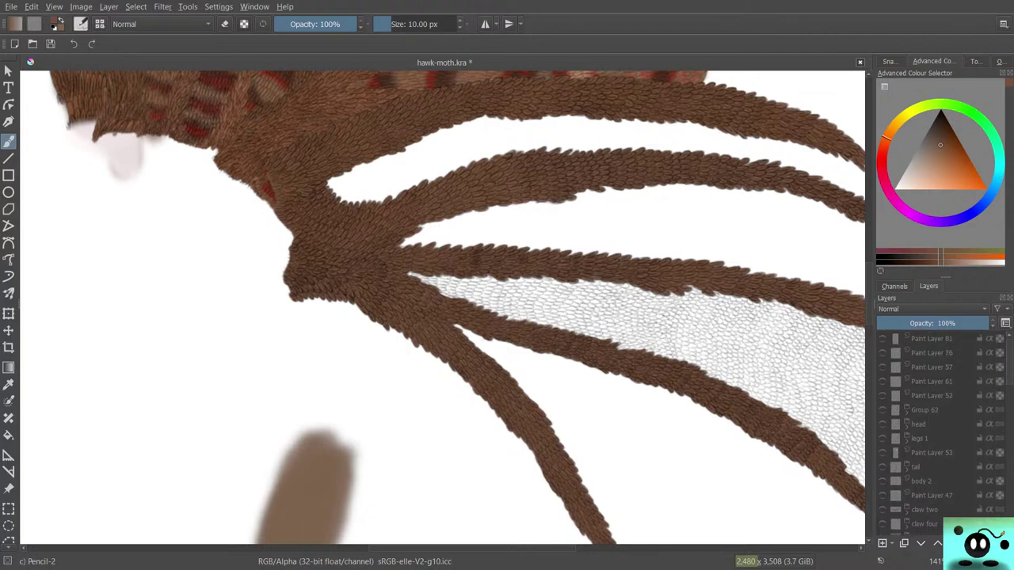
pyautogui.scroll(10, 862, 286)
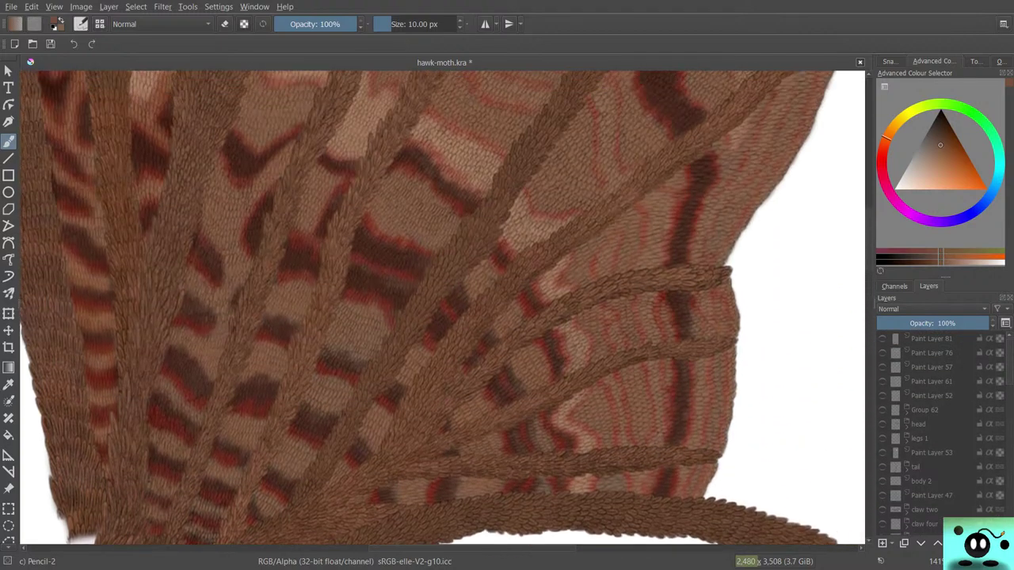
pyautogui.scroll(-3, 442, 307)
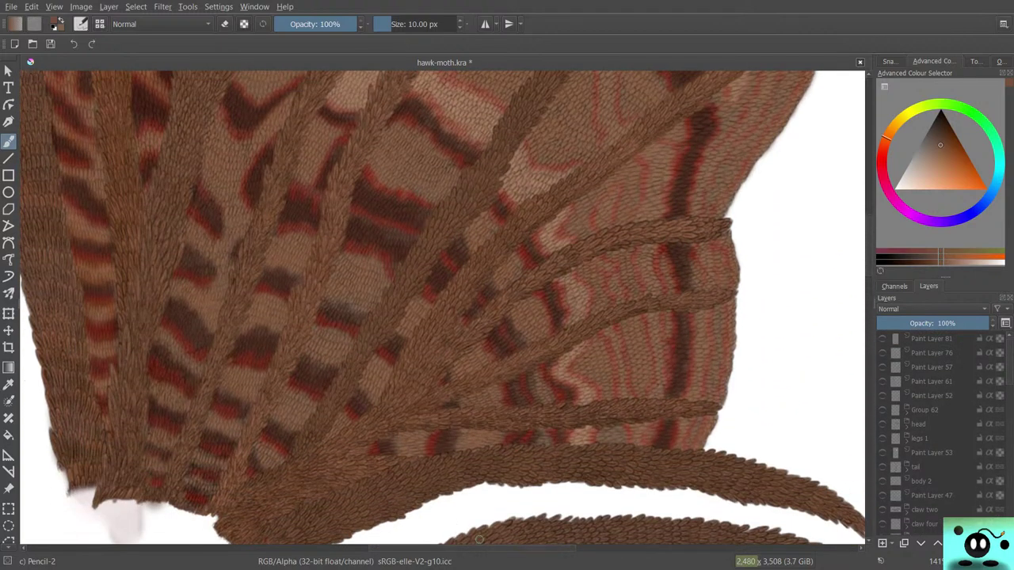
pyautogui.hscroll(-8, 442, 308)
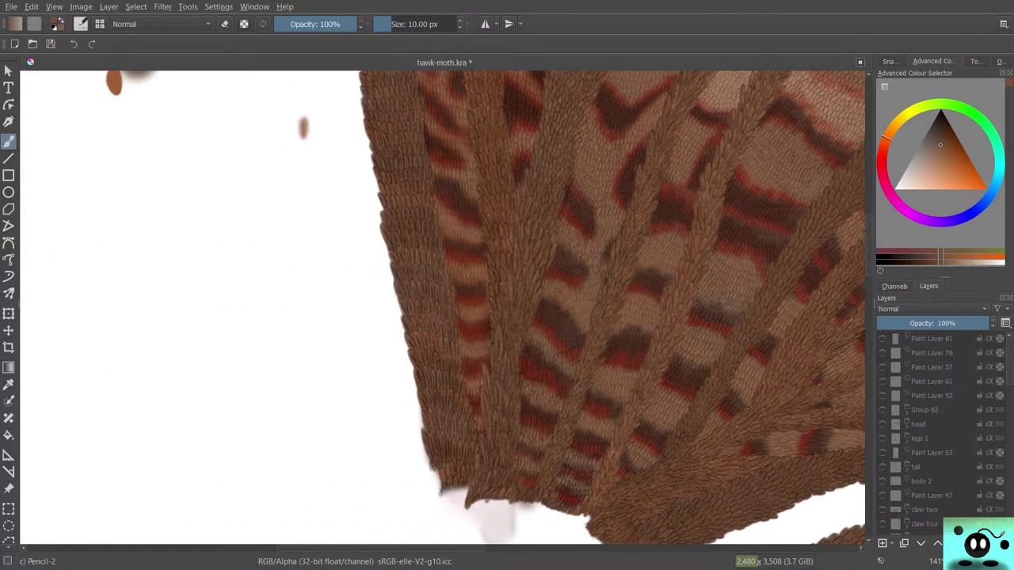
pyautogui.scroll(10, 943, 428)
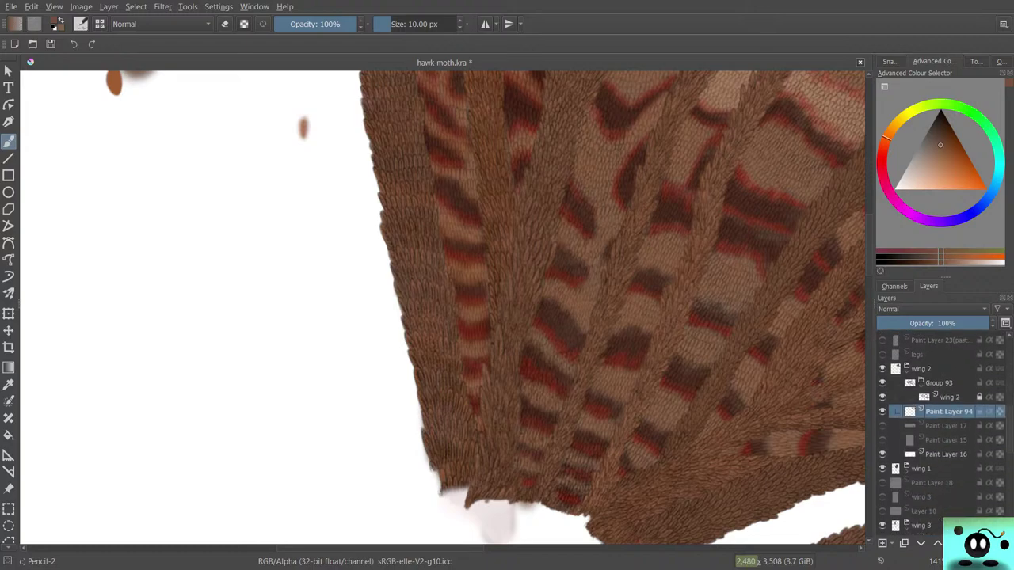
pyautogui.scroll(1, 943, 433)
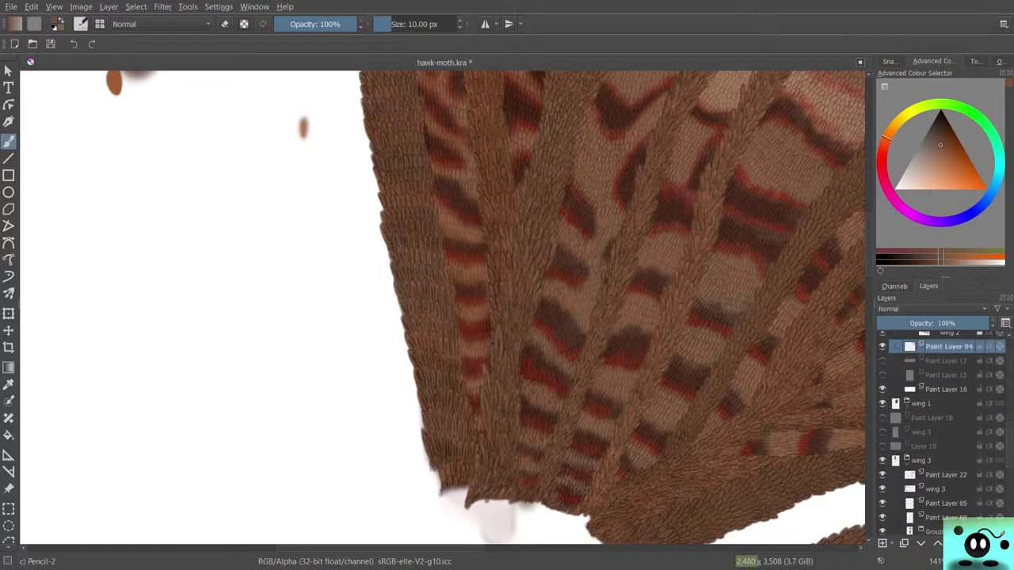
pyautogui.click(882, 461)
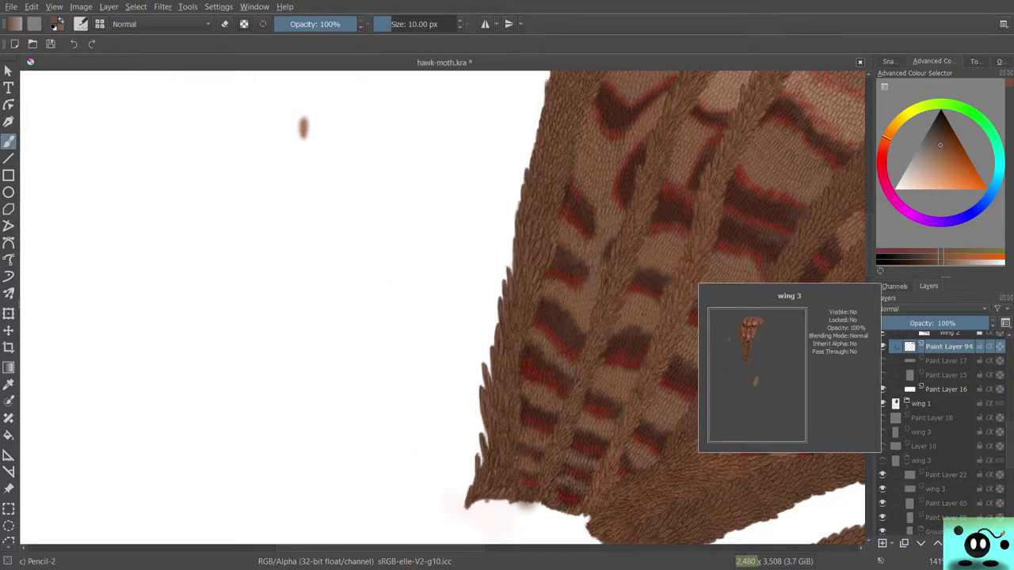
pyautogui.click(882, 460)
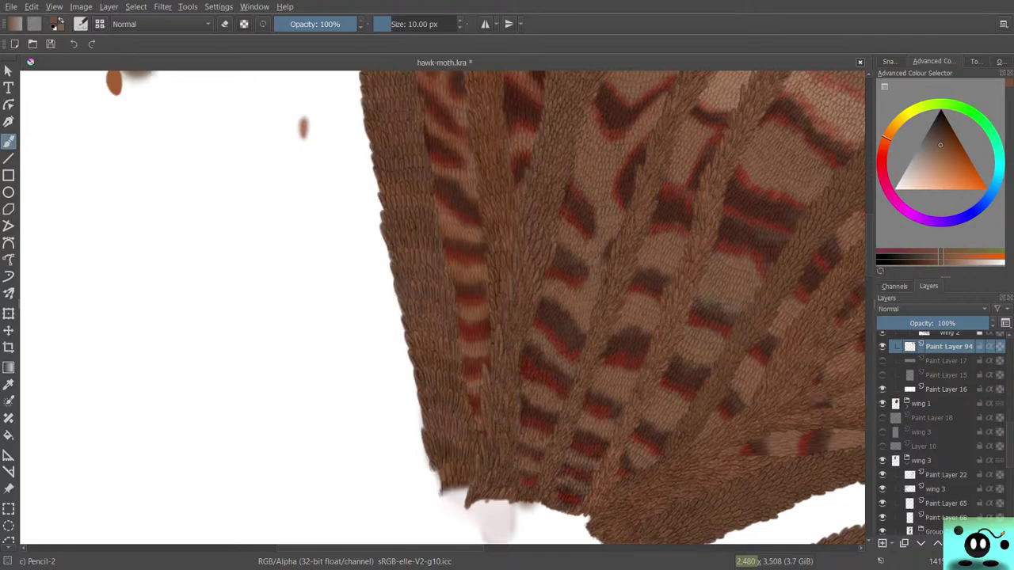
# Hide Group 73 and the two lower paint layers of Group 78, keeping the top paint layer of Group 78 visible.
pyautogui.scroll(-3, 942, 433)
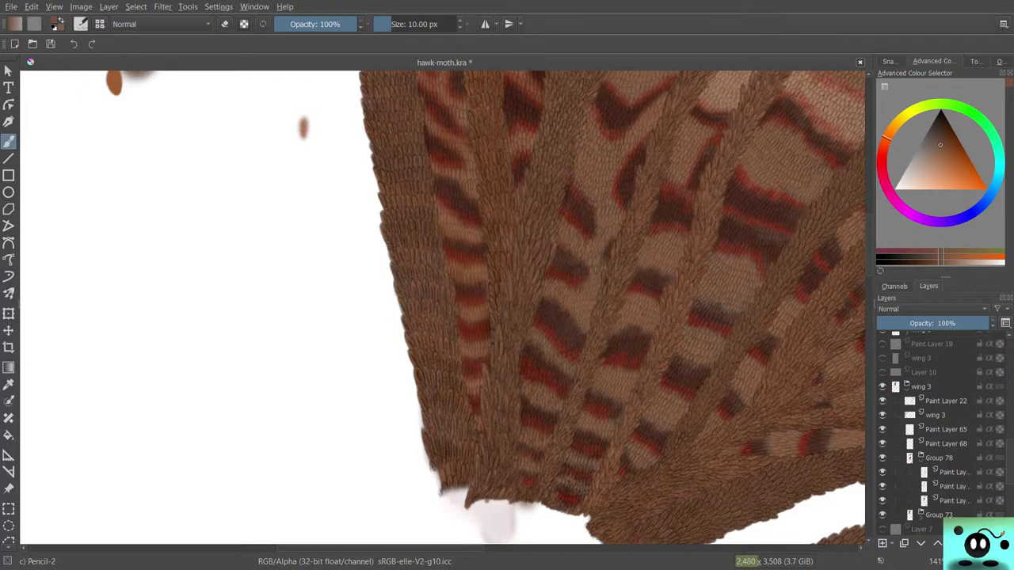
pyautogui.click(882, 515)
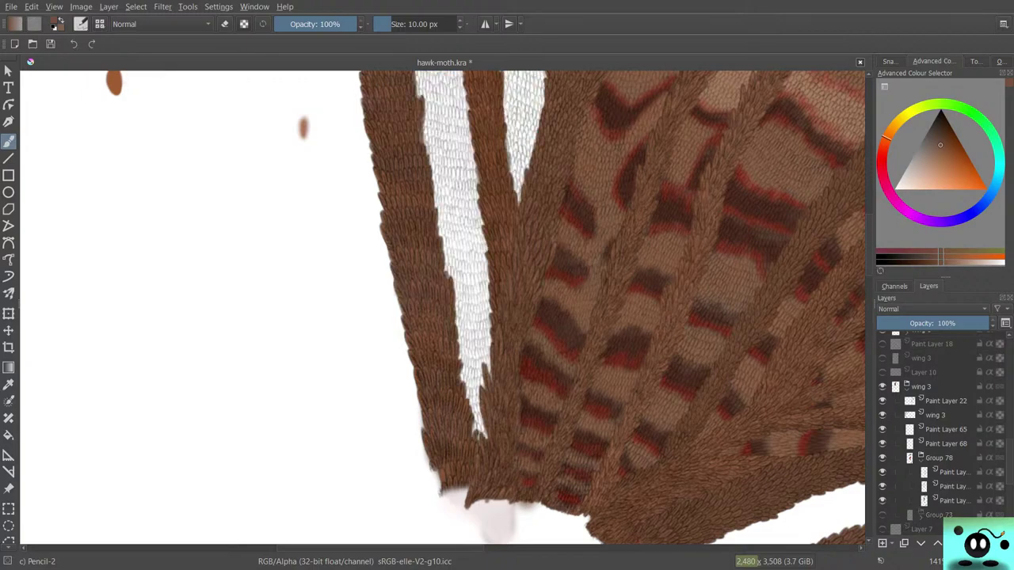
pyautogui.click(883, 500)
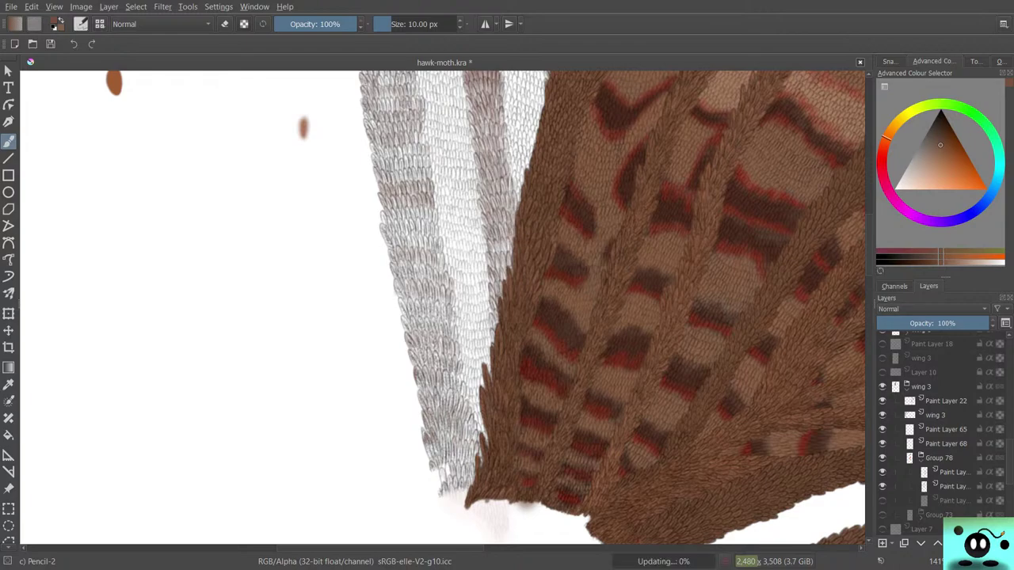
pyautogui.click(882, 486)
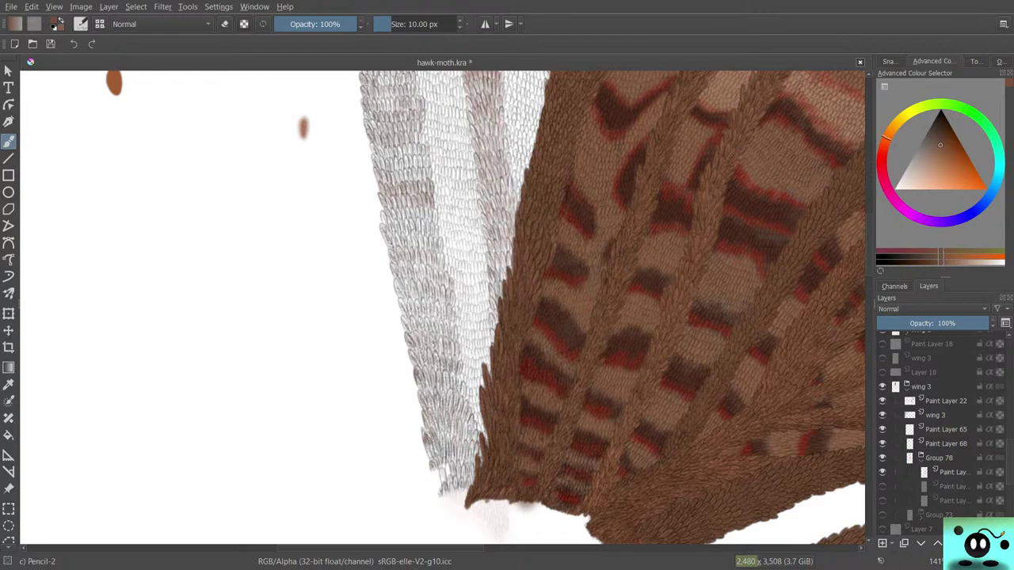
pyautogui.click(883, 473)
pyautogui.click(882, 472)
pyautogui.scroll(3, 443, 309)
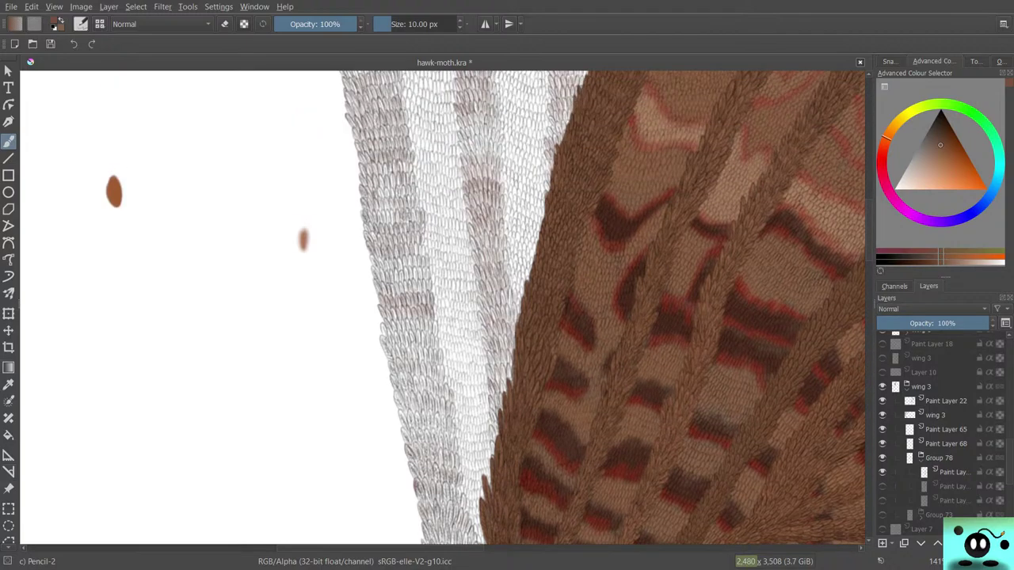
# Sample the orange-brown swatch beside the upper wing and return to the Freehand Brush at the uncoloured membrane between the lower veins.
pyautogui.press('p')
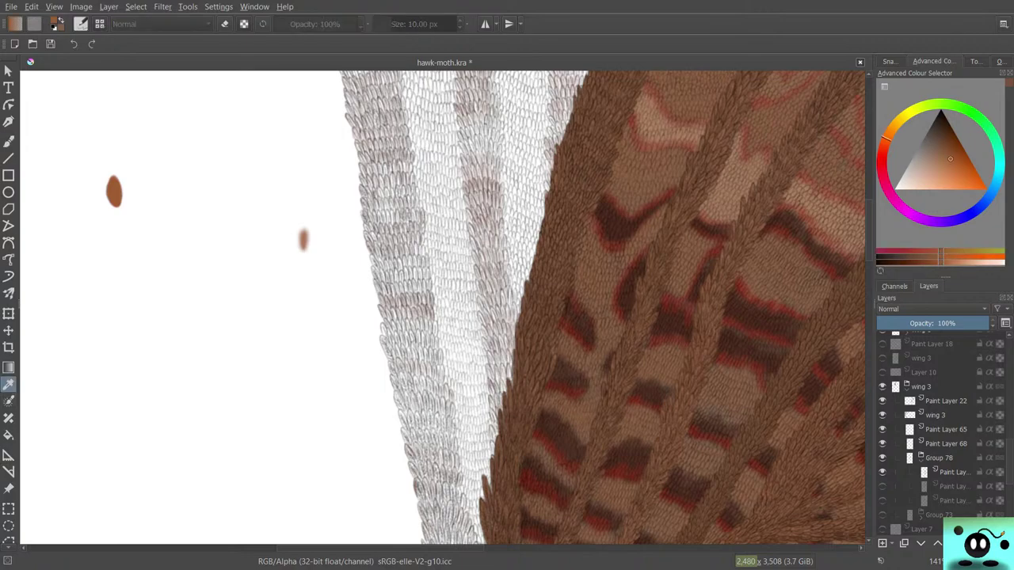
pyautogui.click(8, 140)
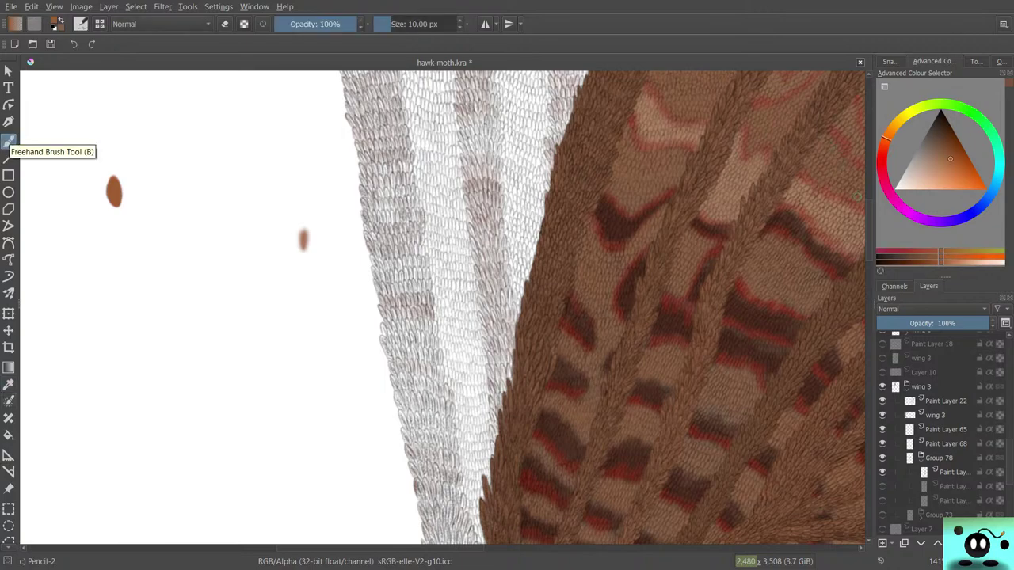
pyautogui.scroll(-10, 442, 307)
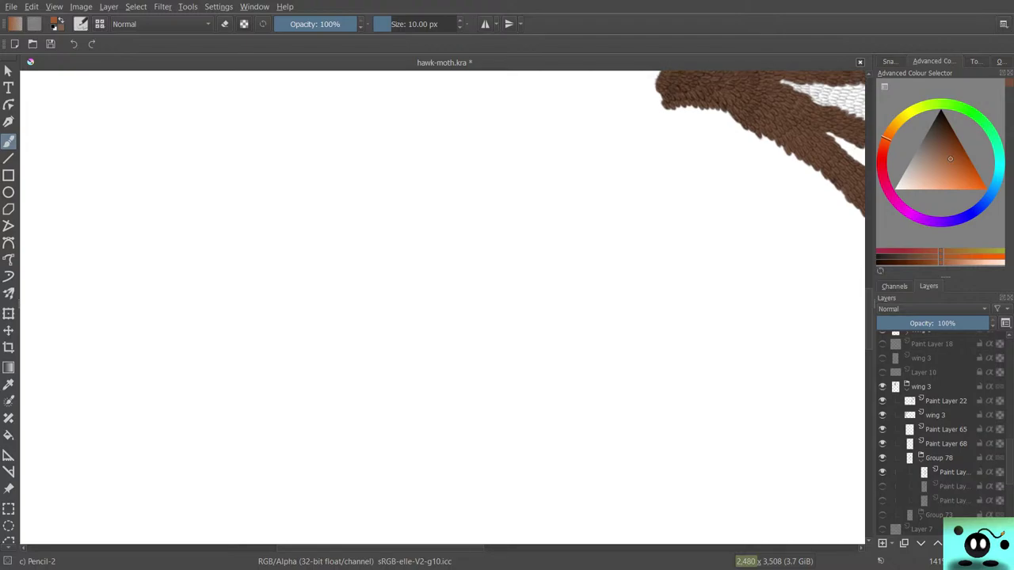
pyautogui.hscroll(10, 561, 518)
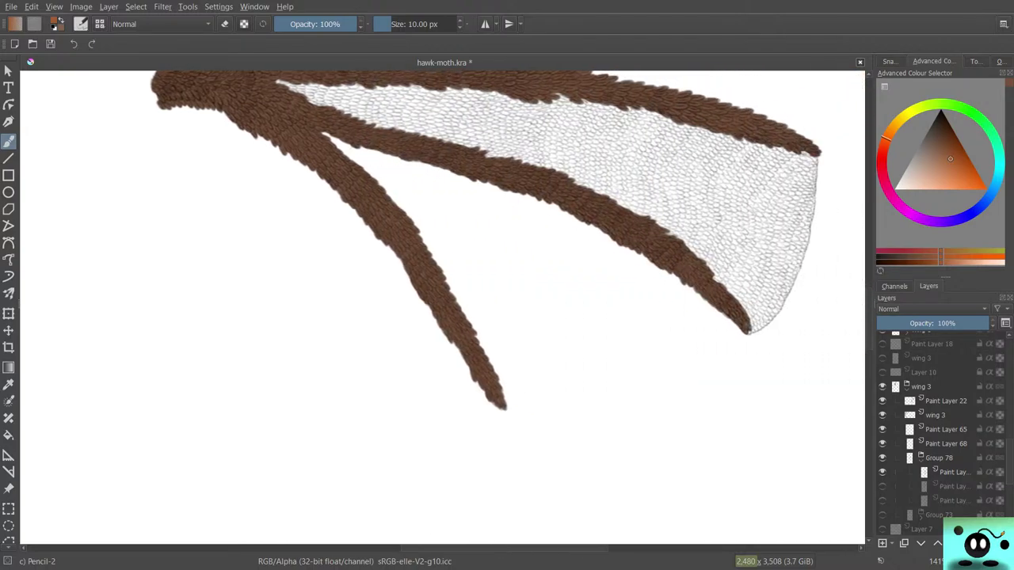